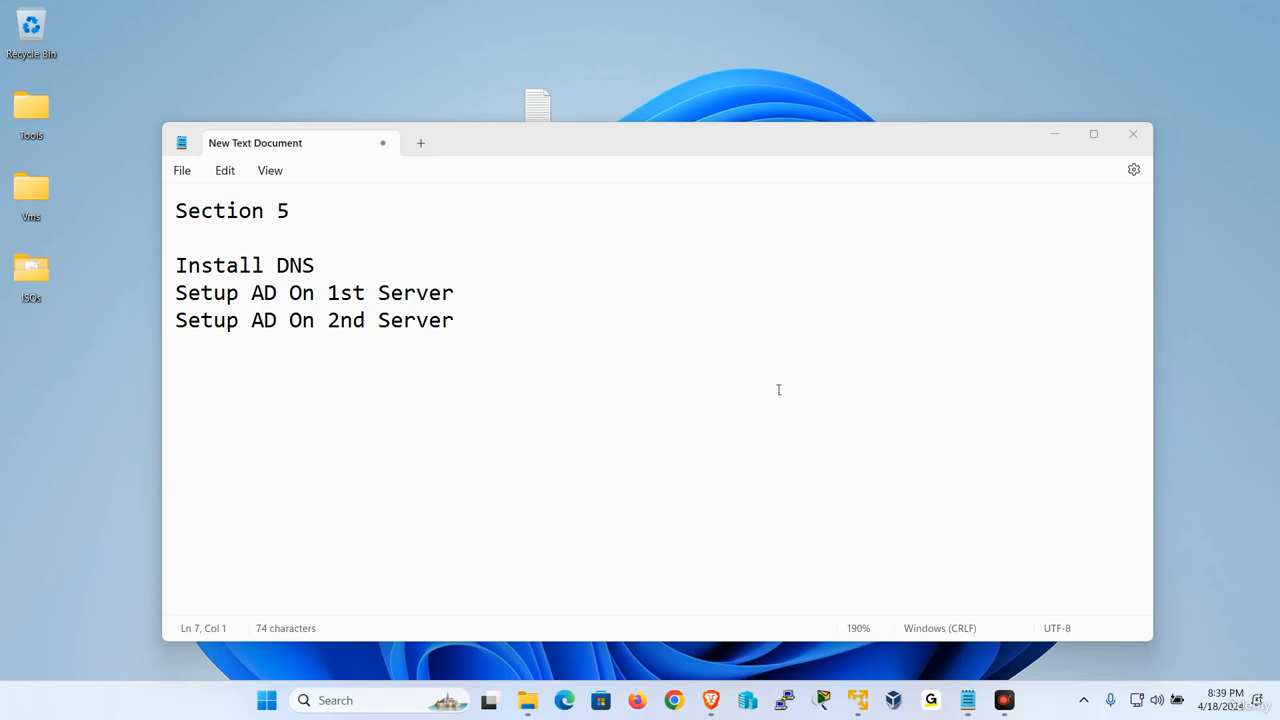
- Close the W10-1 virtual machine by suspending it
{"action": "left_click", "coordinate": [868, 710]}
{"action": "left_click", "coordinate": [822, 589]}
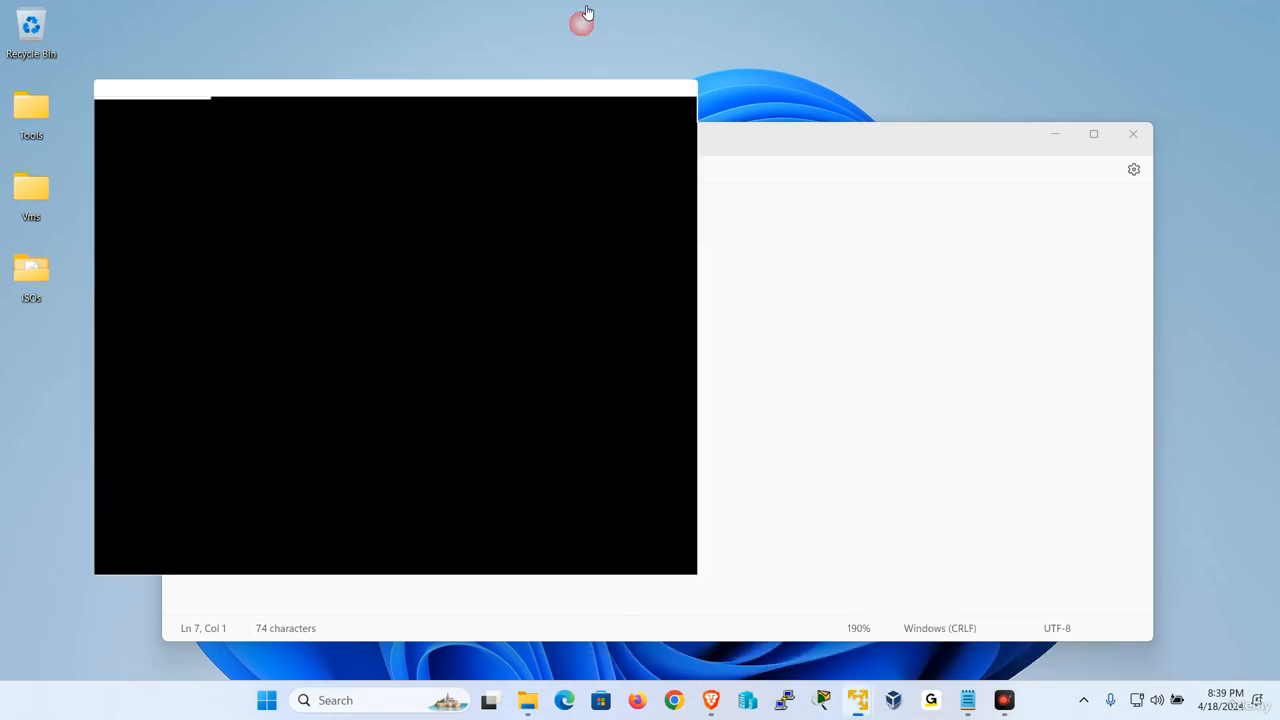
{"action": "left_click", "coordinate": [673, 14]}
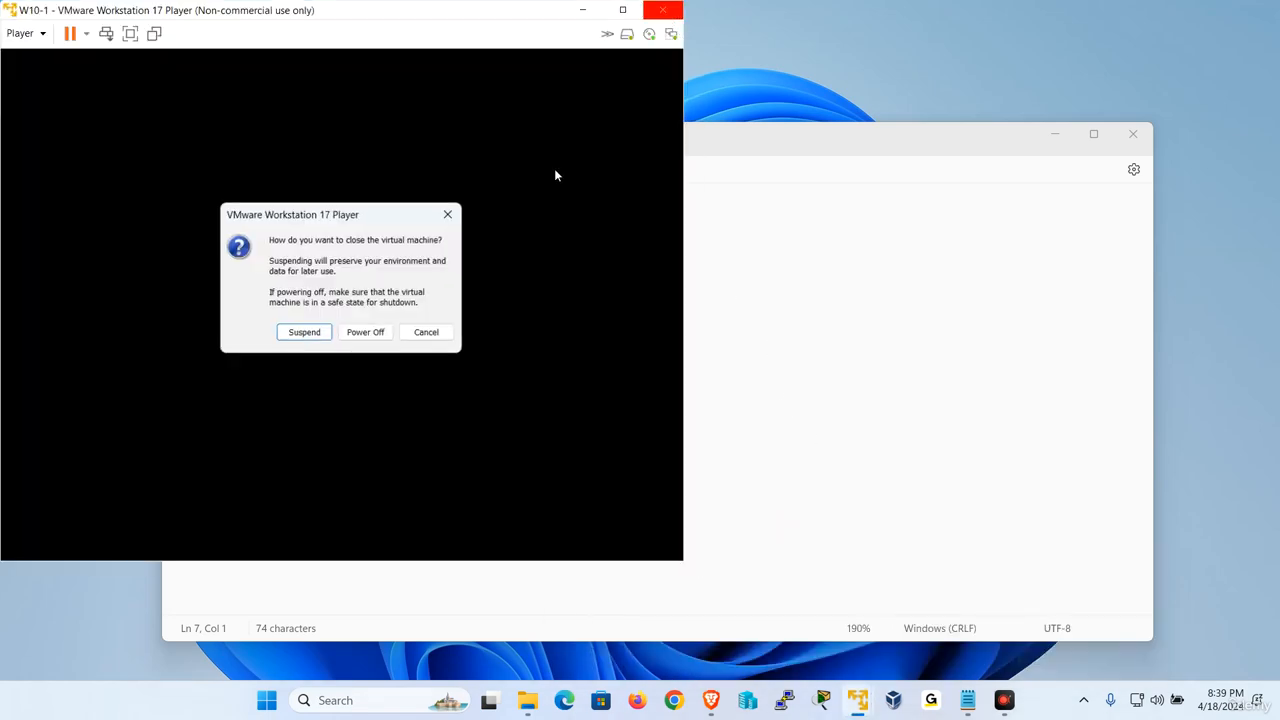
{"action": "left_click", "coordinate": [304, 331]}
- Suspend and close the W10-2 virtual machine
{"action": "left_click", "coordinate": [864, 706]}
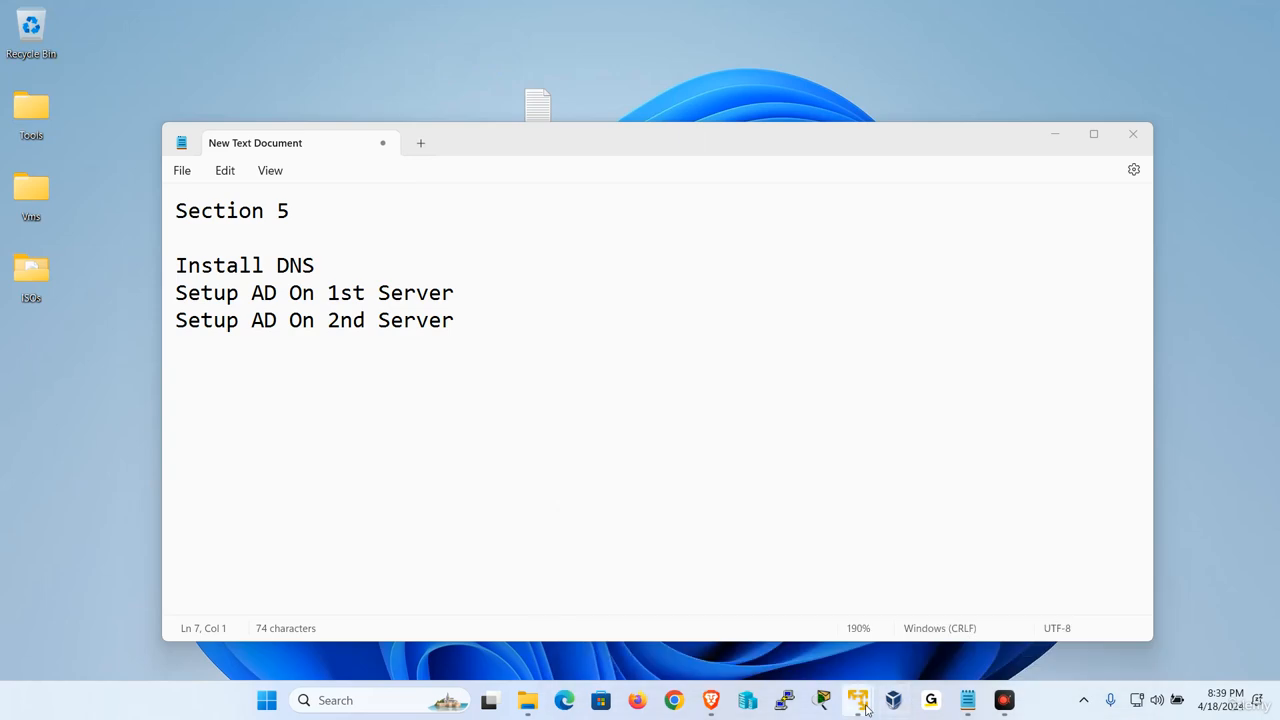
{"action": "left_click", "coordinate": [864, 706]}
{"action": "left_click", "coordinate": [879, 591]}
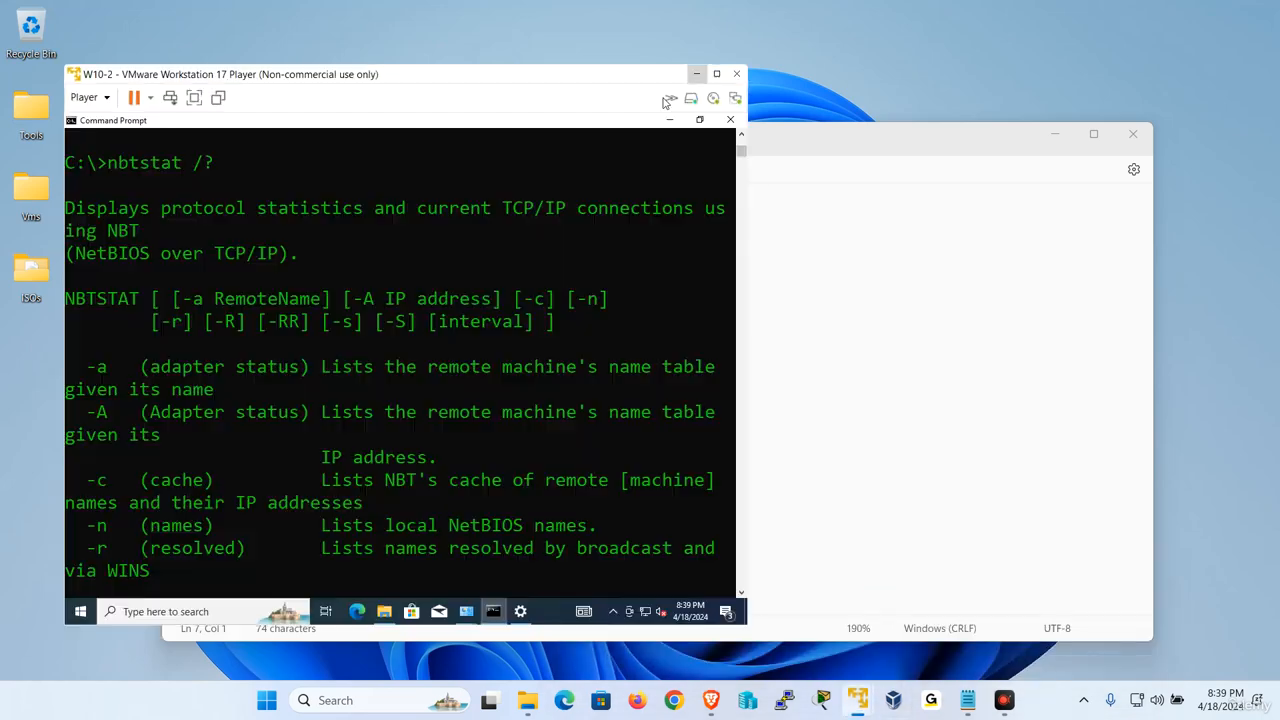
{"action": "left_click", "coordinate": [736, 74]}
{"action": "left_click", "coordinate": [372, 399]}
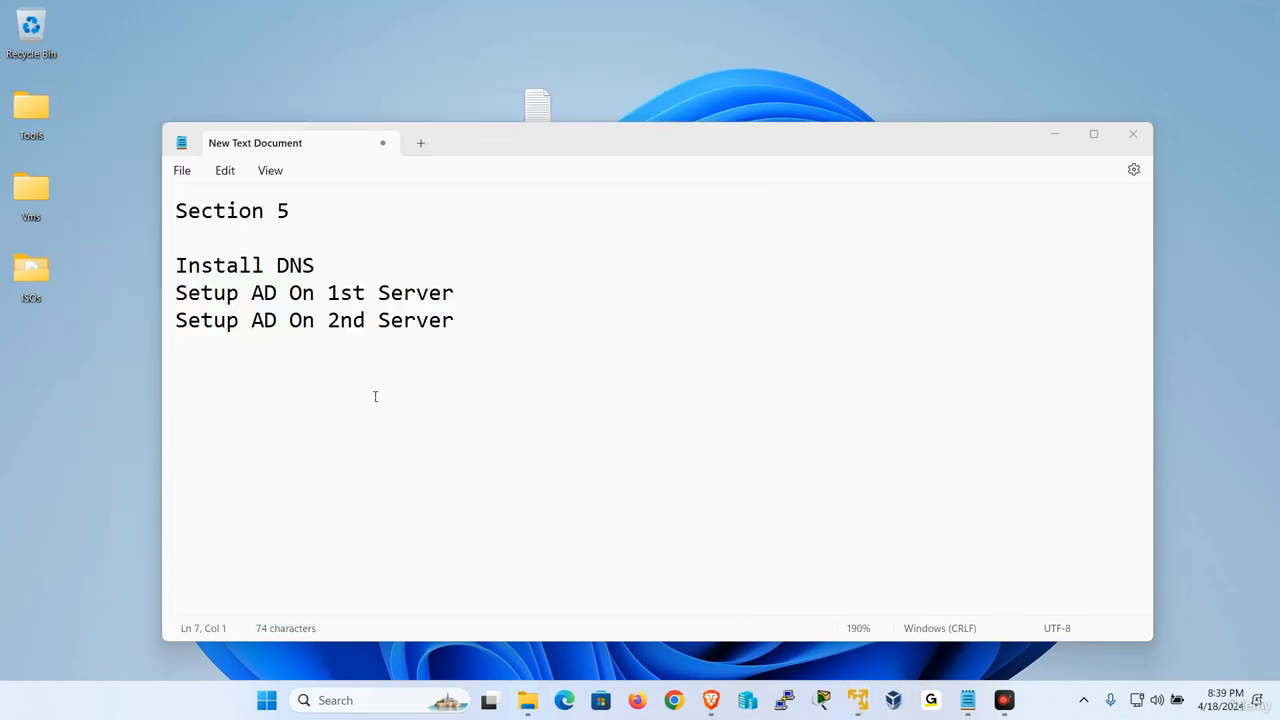
- Switch to the W2019-1 virtual machine and check its computer name and workgroup settings without changing anything
{"action": "mouse_move", "coordinate": [868, 705]}
{"action": "left_click", "coordinate": [722, 415]}
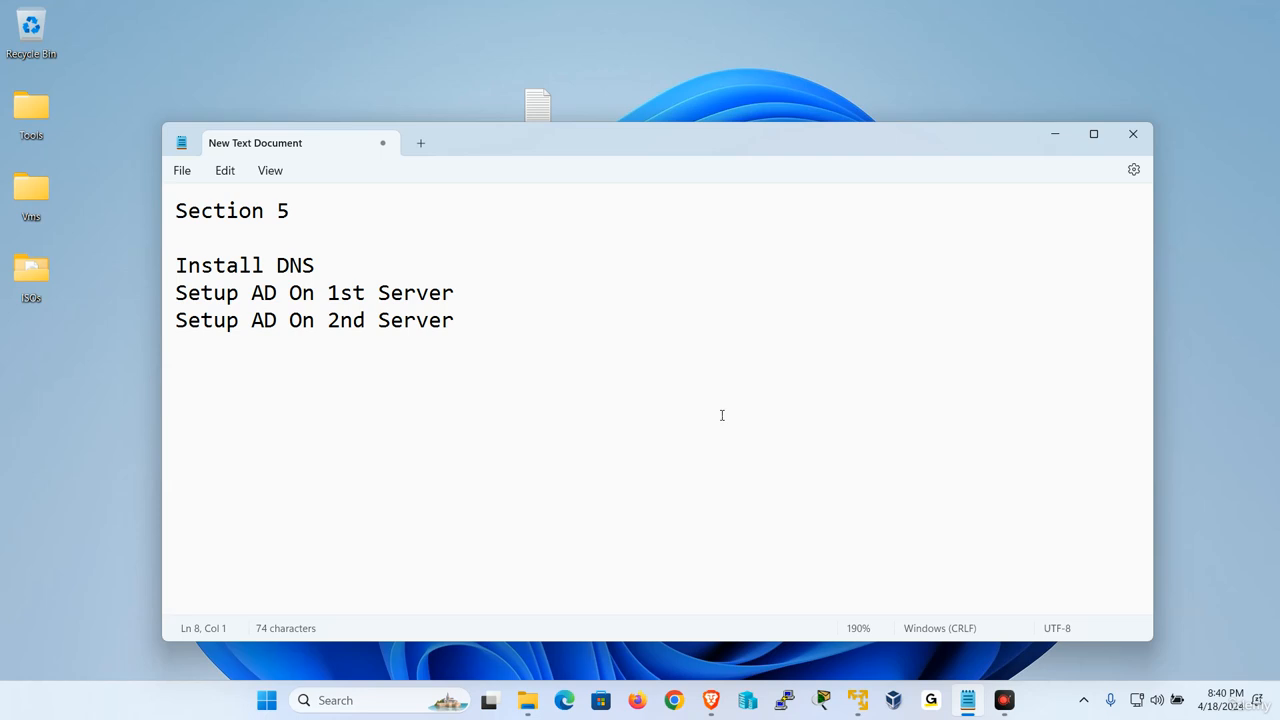
{"action": "left_click", "coordinate": [333, 428]}
{"action": "left_click", "coordinate": [796, 622]}
{"action": "left_click", "coordinate": [526, 203]}
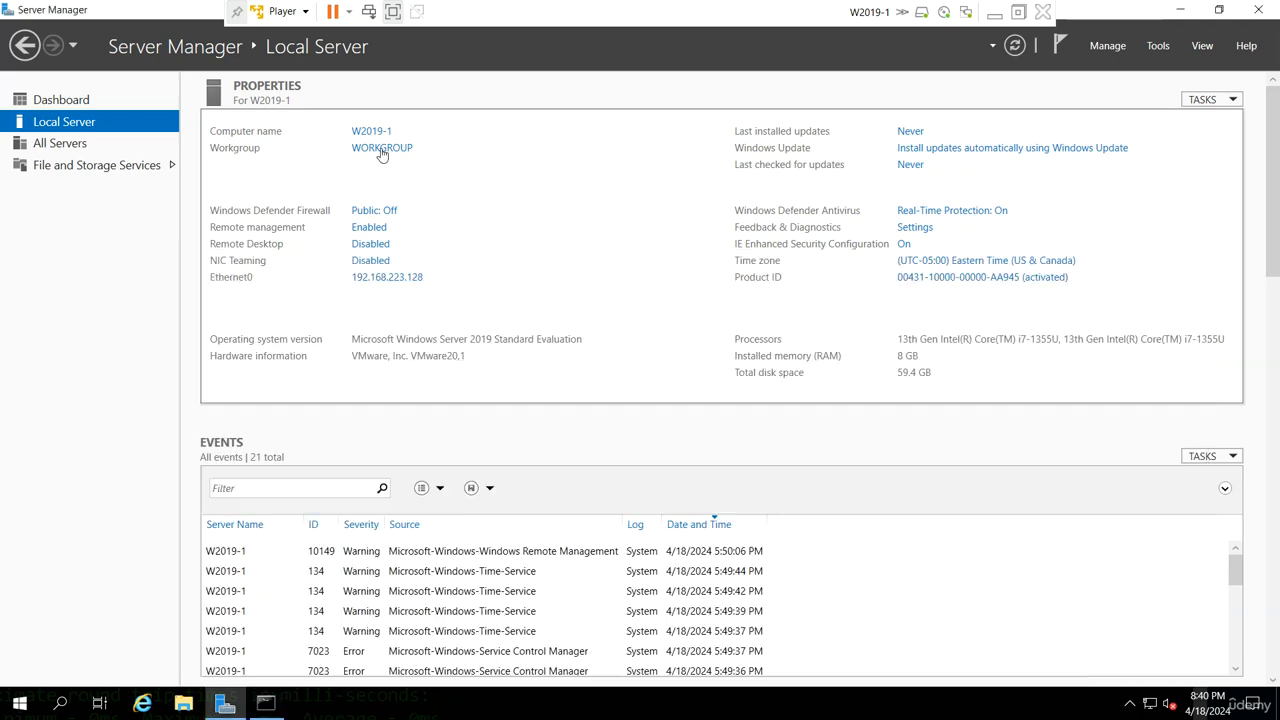
{"action": "left_click", "coordinate": [381, 150]}
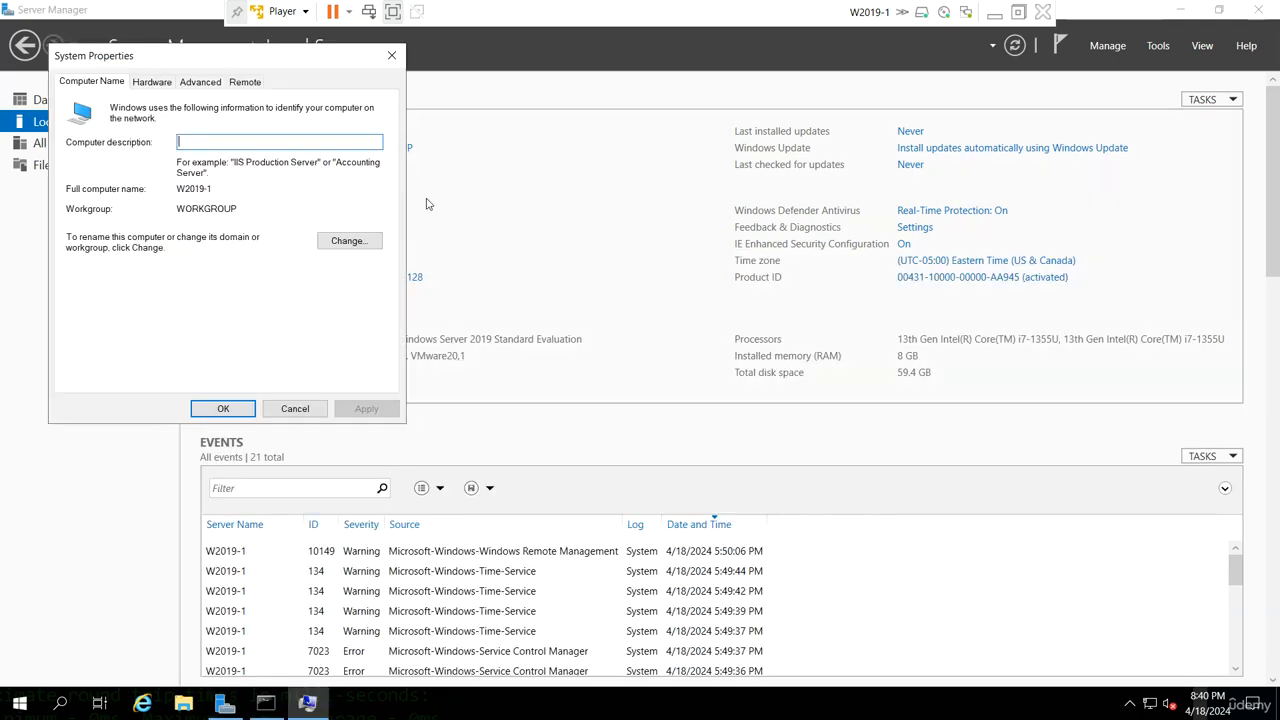
{"action": "left_click", "coordinate": [343, 242]}
{"action": "left_click", "coordinate": [296, 370]}
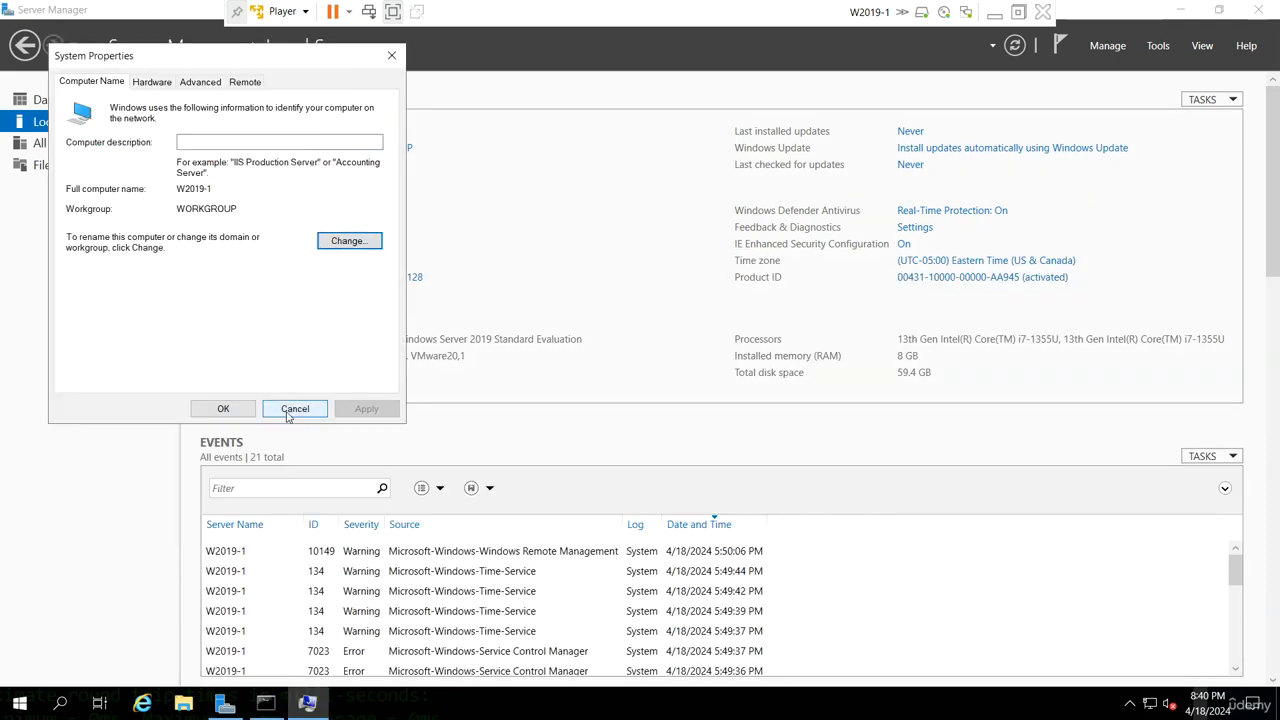
{"action": "left_click", "coordinate": [293, 409]}
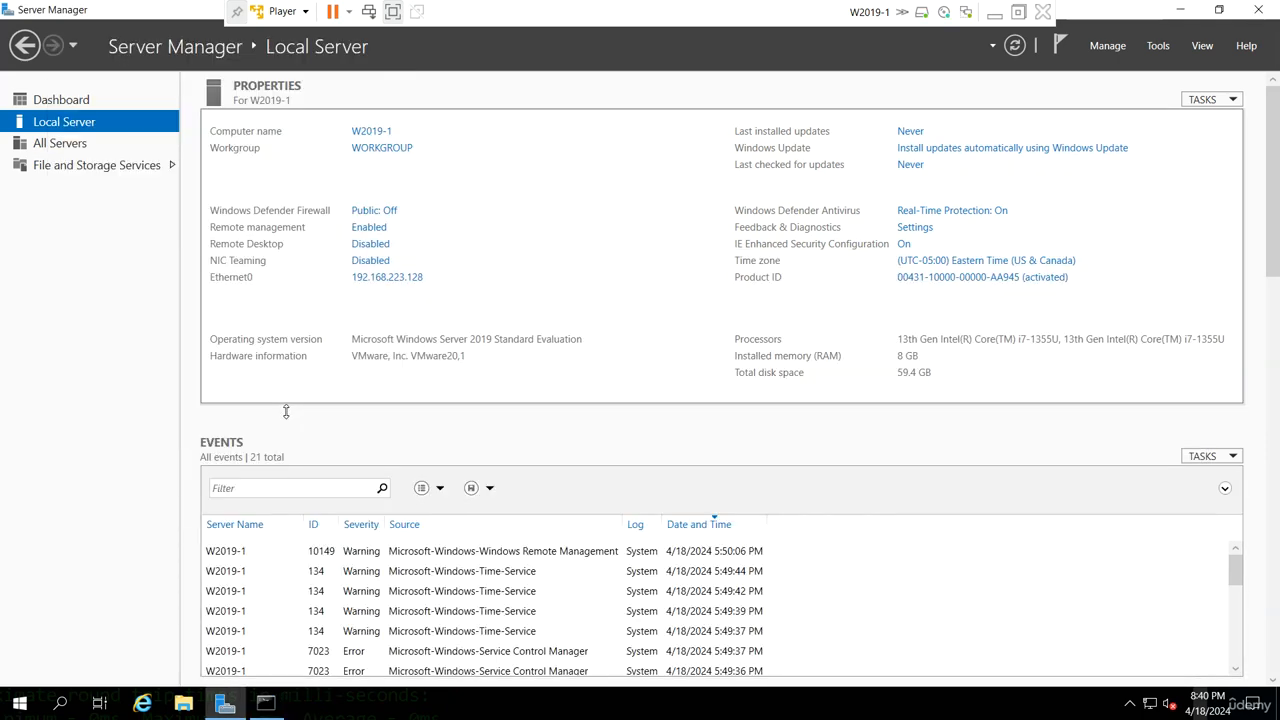
- Open Computer Management on W2019-1 and display the list of shares under Shared Folders
{"action": "left_click", "coordinate": [1158, 45]}
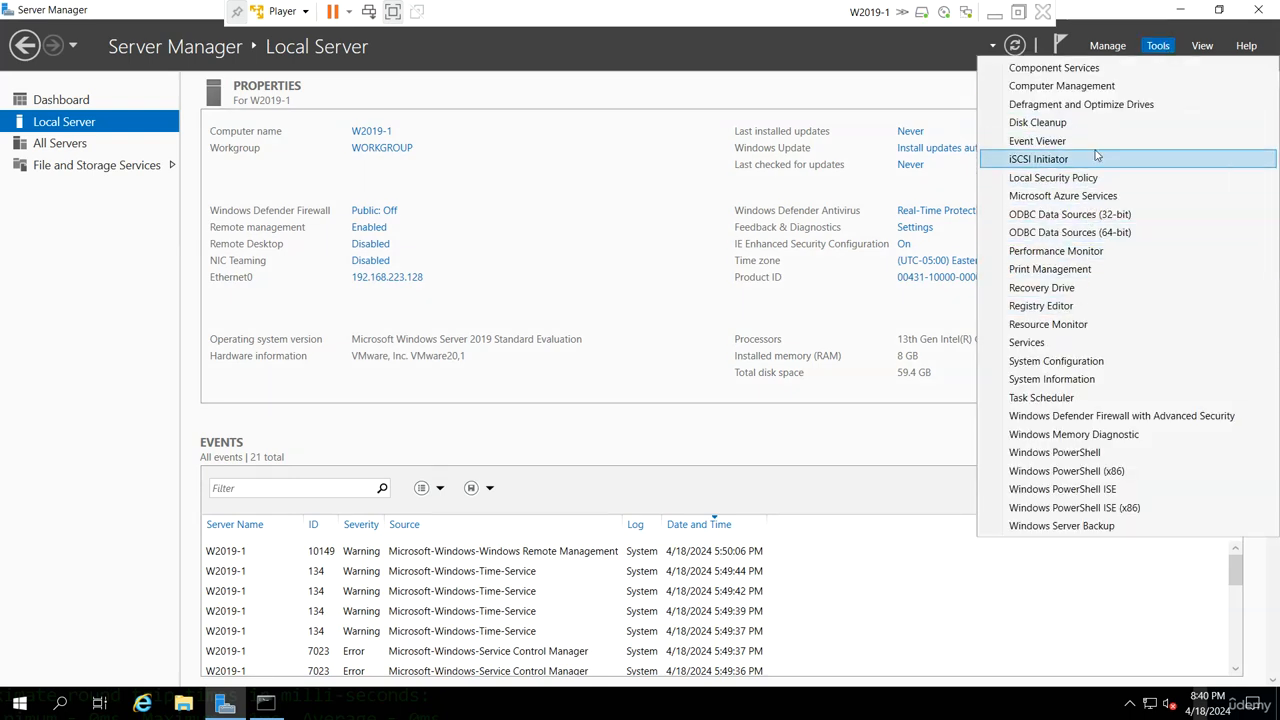
{"action": "left_click", "coordinate": [1098, 88]}
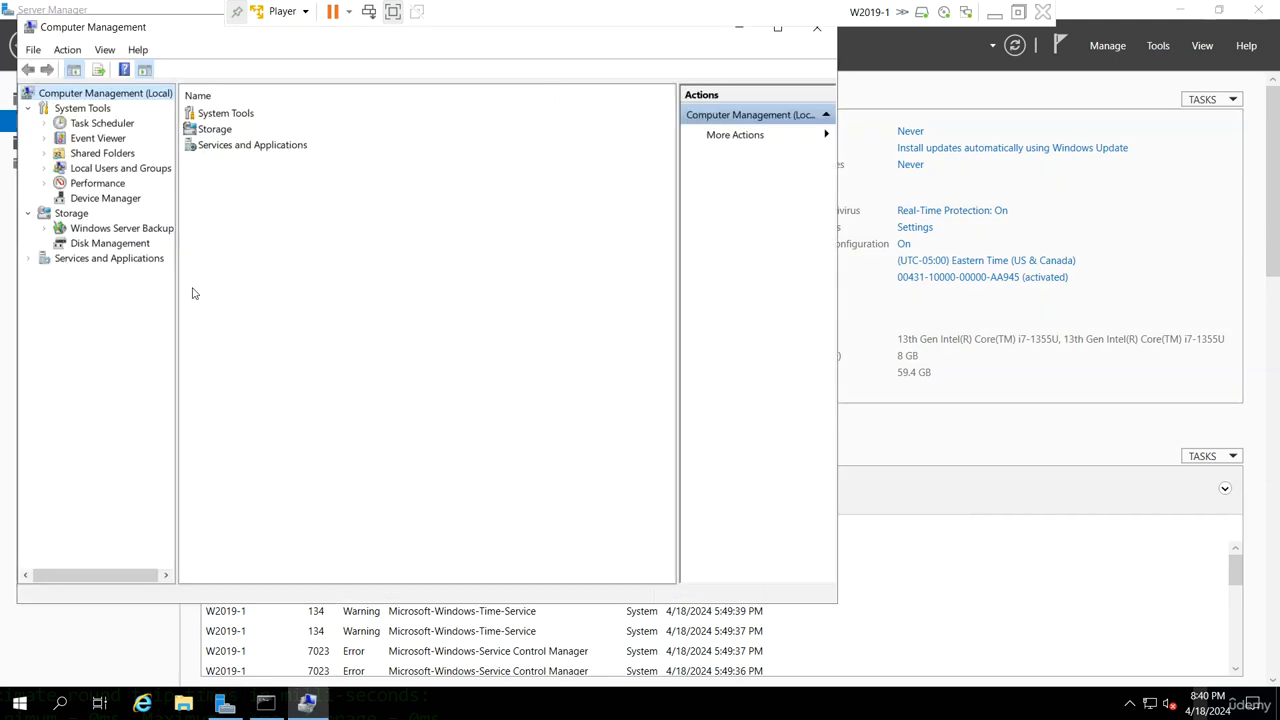
{"action": "double_click", "coordinate": [100, 154]}
{"action": "left_click", "coordinate": [100, 168]}
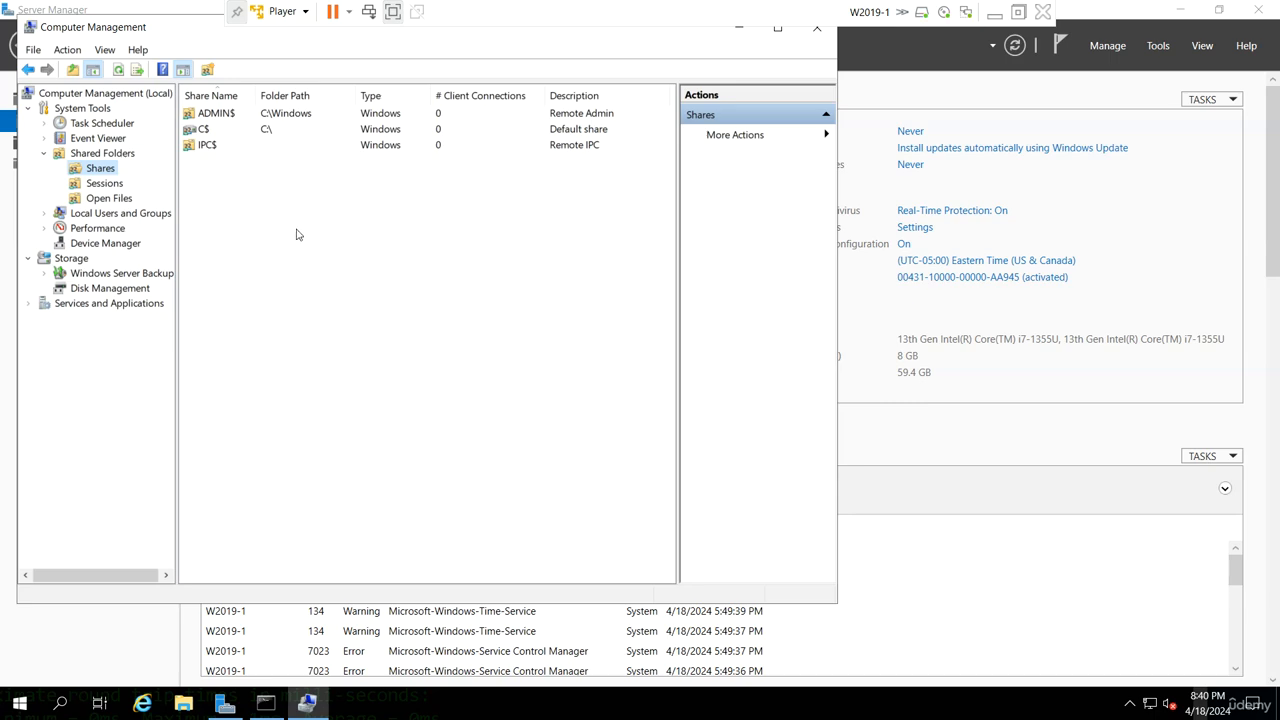
- List the server's shares from the command prompt with net share and reposition the console so its output is readable
{"action": "left_click", "coordinate": [265, 703]}
{"action": "scroll", "coordinate": [400, 502], "scroll_direction": "down", "scroll_amount": 4}
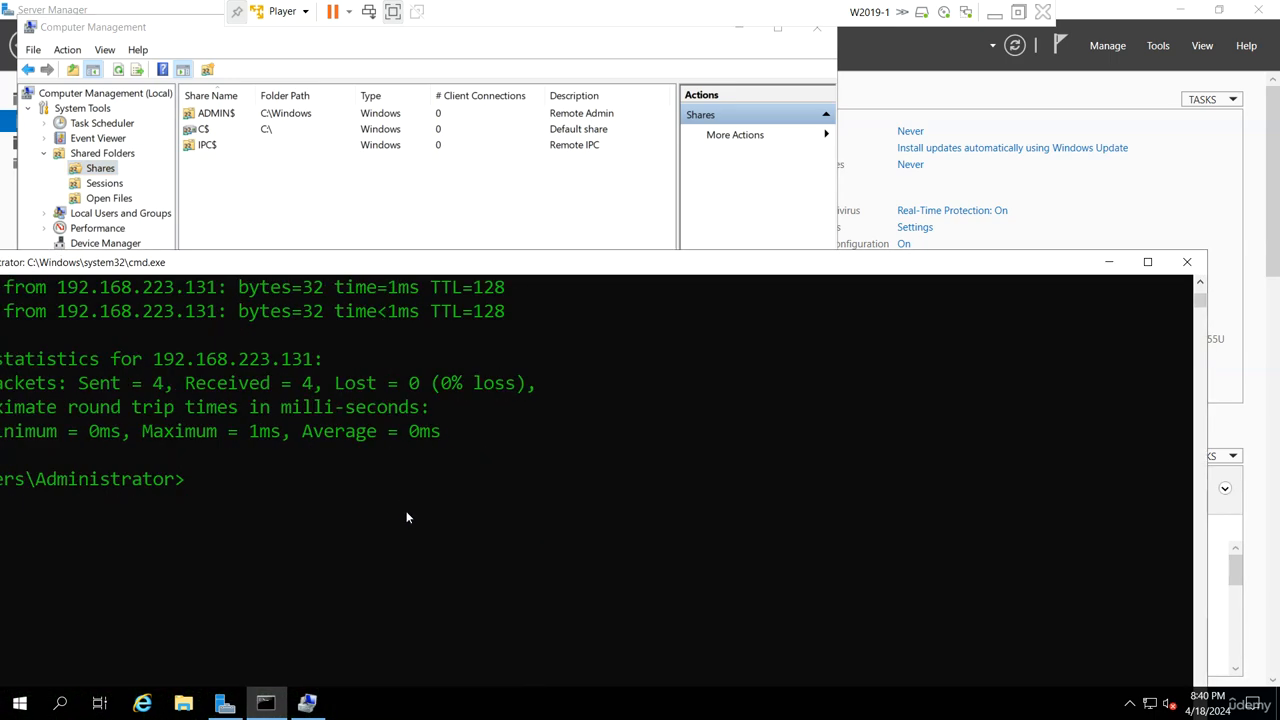
{"action": "type", "text": "net share"}
{"action": "scroll", "coordinate": [407, 513], "scroll_direction": "up", "scroll_amount": 2}
{"action": "key", "text": "Return"}
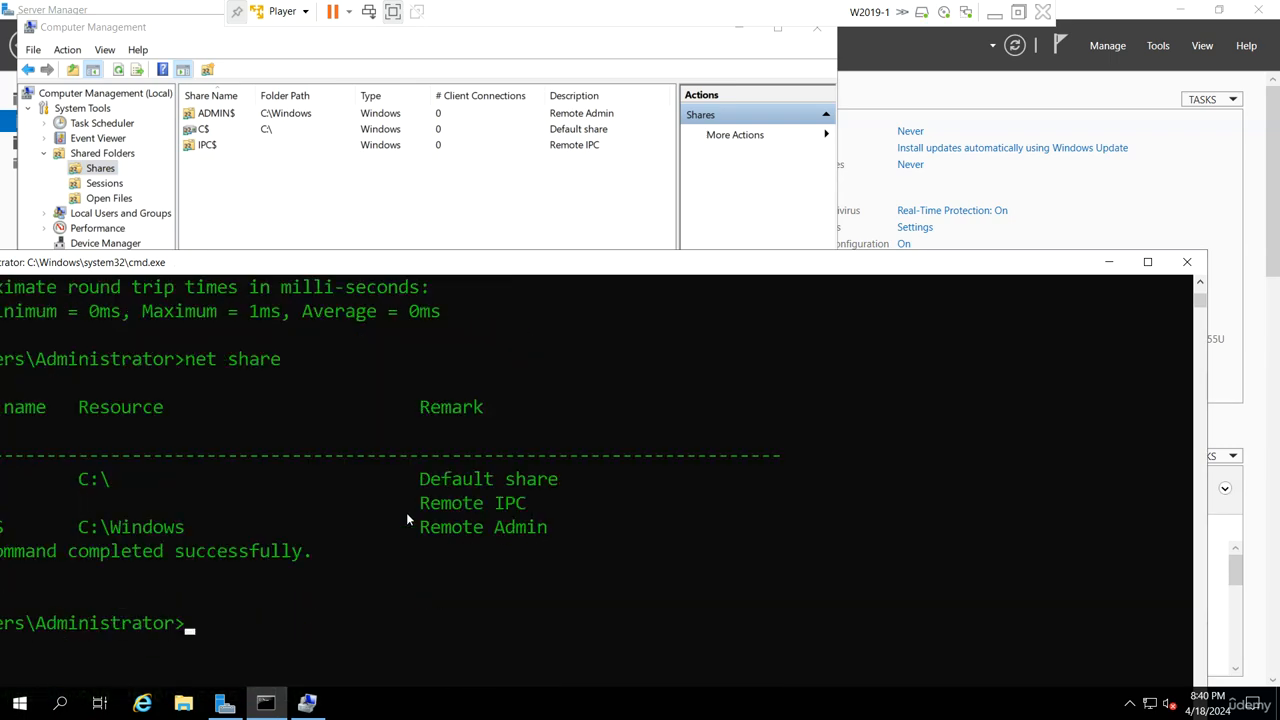
{"action": "scroll", "coordinate": [425, 577], "scroll_direction": "down", "scroll_amount": 1}
{"action": "left_click_drag", "start_coordinate": [431, 265], "coordinate": [607, 250]}
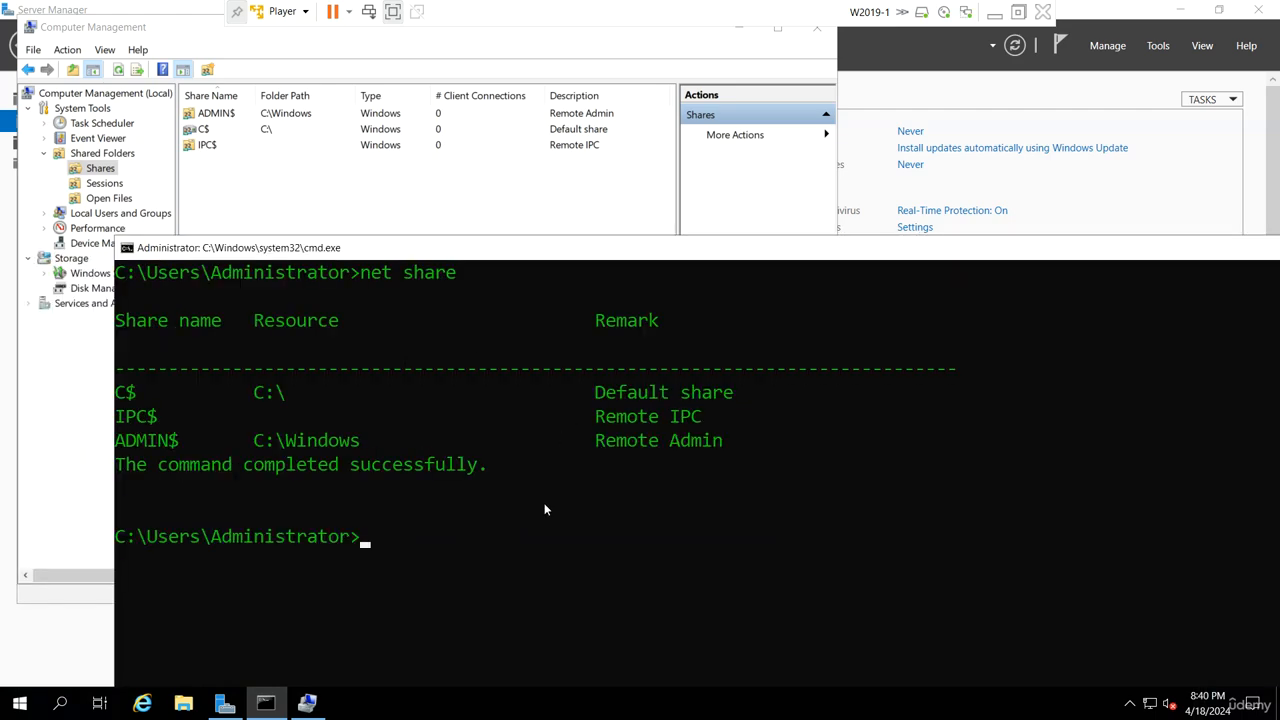
- Display the syntax help for the net command with net /?
{"action": "type", "text": "net /?"}
{"action": "scroll", "coordinate": [545, 510], "scroll_direction": "up", "scroll_amount": 2}
{"action": "key", "text": "Return"}
{"action": "scroll", "coordinate": [558, 528], "scroll_direction": "down", "scroll_amount": 2}
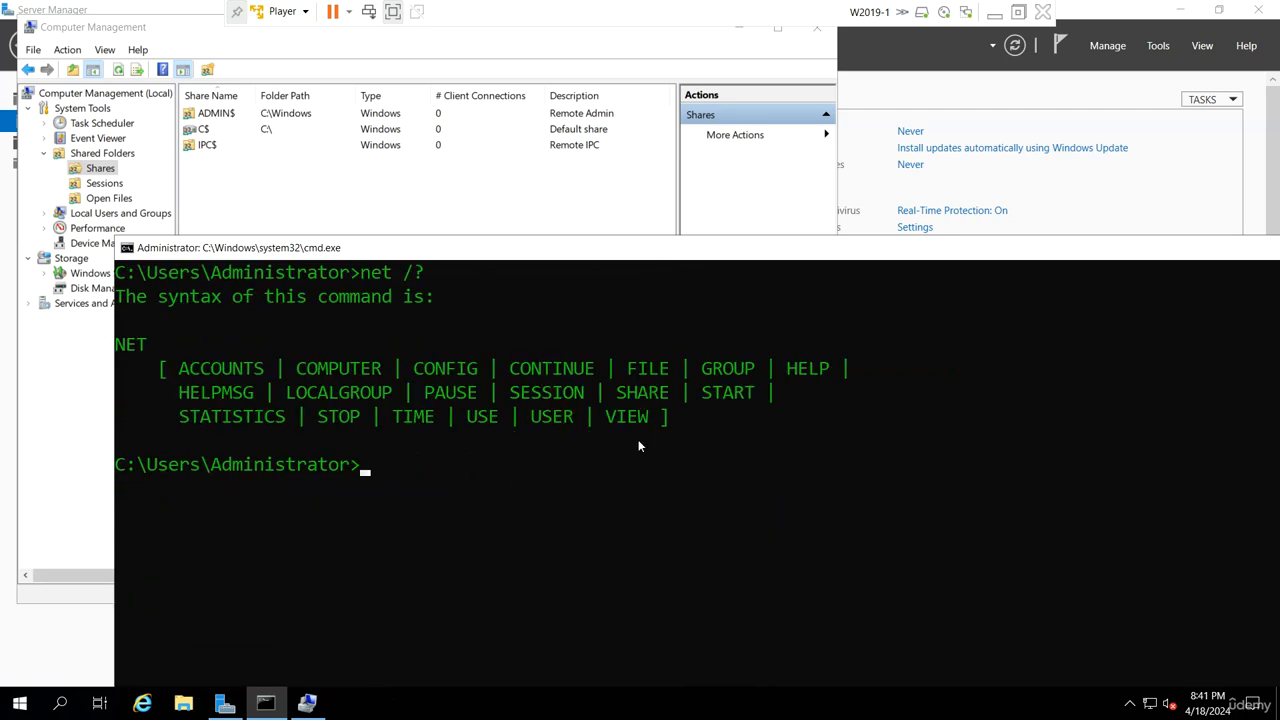
{"action": "scroll", "coordinate": [629, 516], "scroll_direction": "up", "scroll_amount": 5}
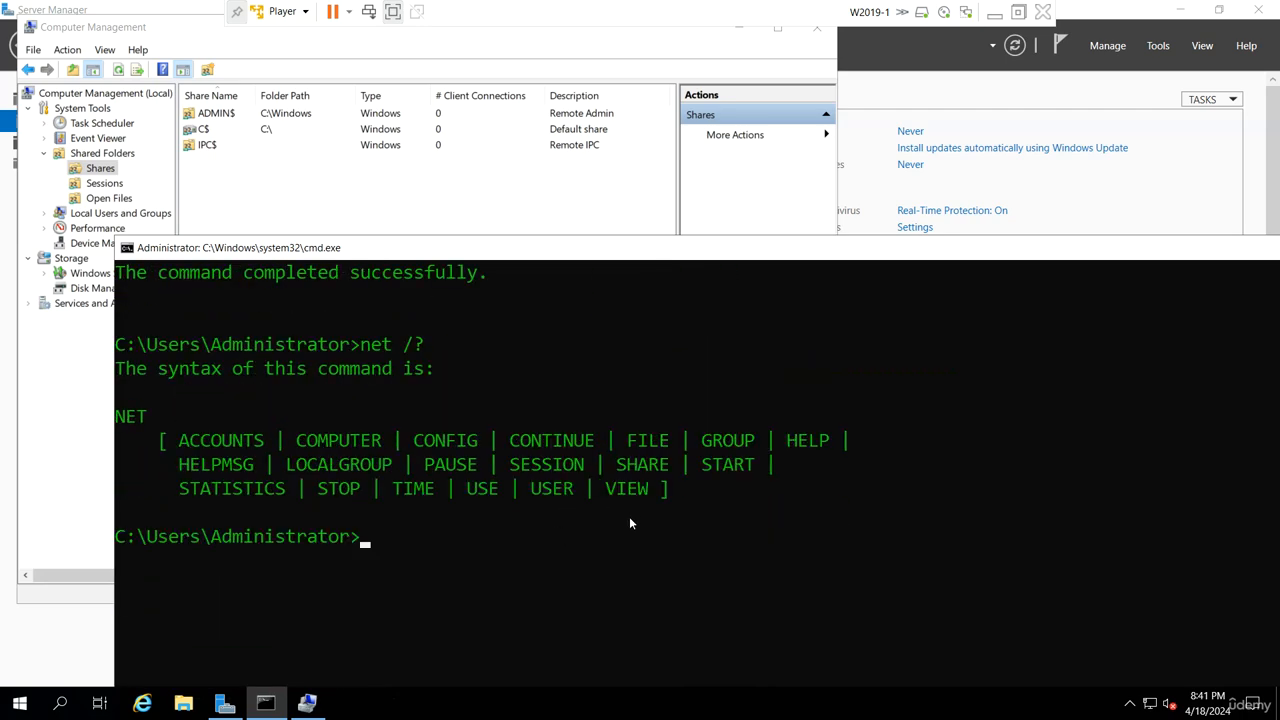
- Minimize Computer Management and review the list of administrative tools in Server Manager
{"action": "left_click", "coordinate": [435, 195]}
{"action": "left_click_drag", "start_coordinate": [200, 31], "coordinate": [207, 55]}
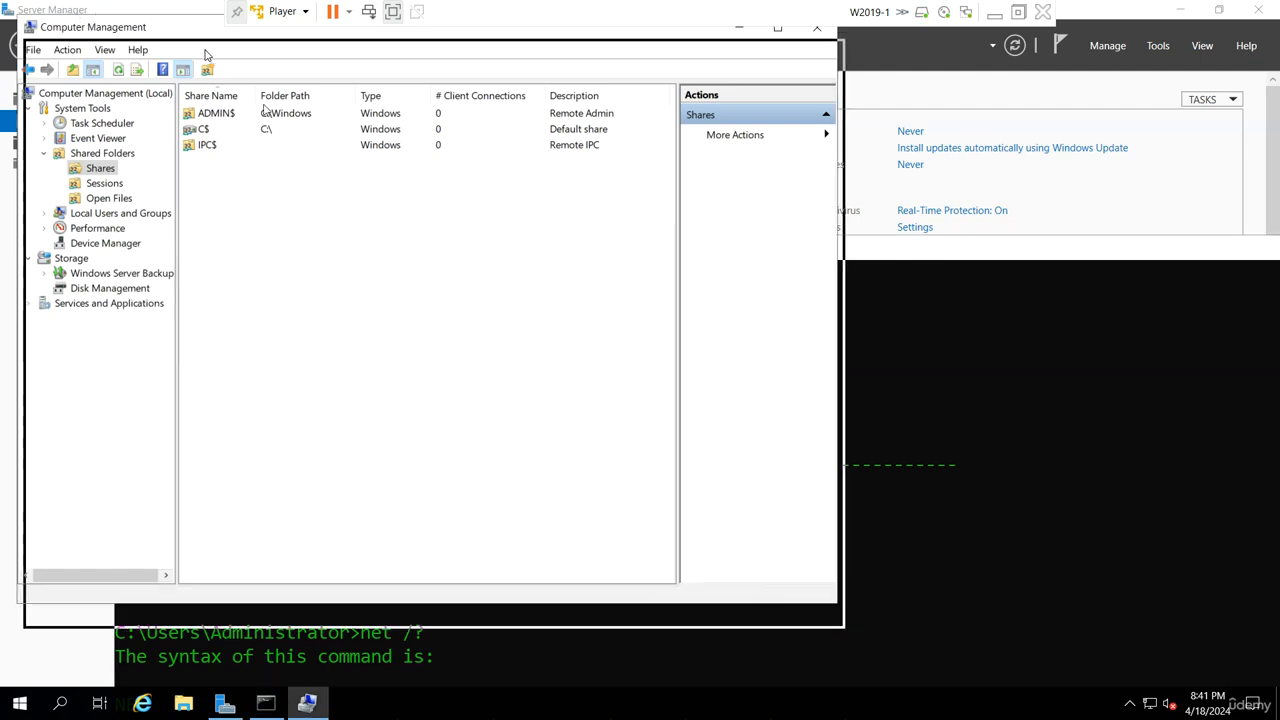
{"action": "left_click", "coordinate": [757, 56]}
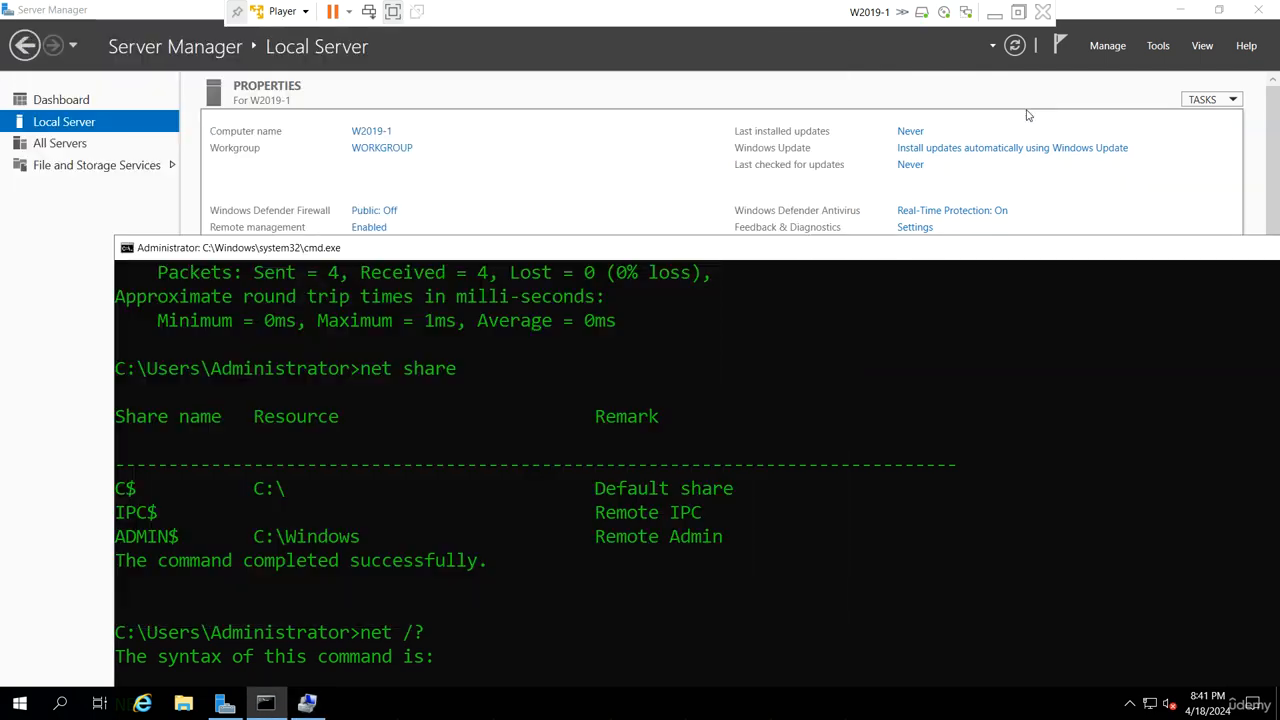
{"action": "left_click", "coordinate": [1158, 45]}
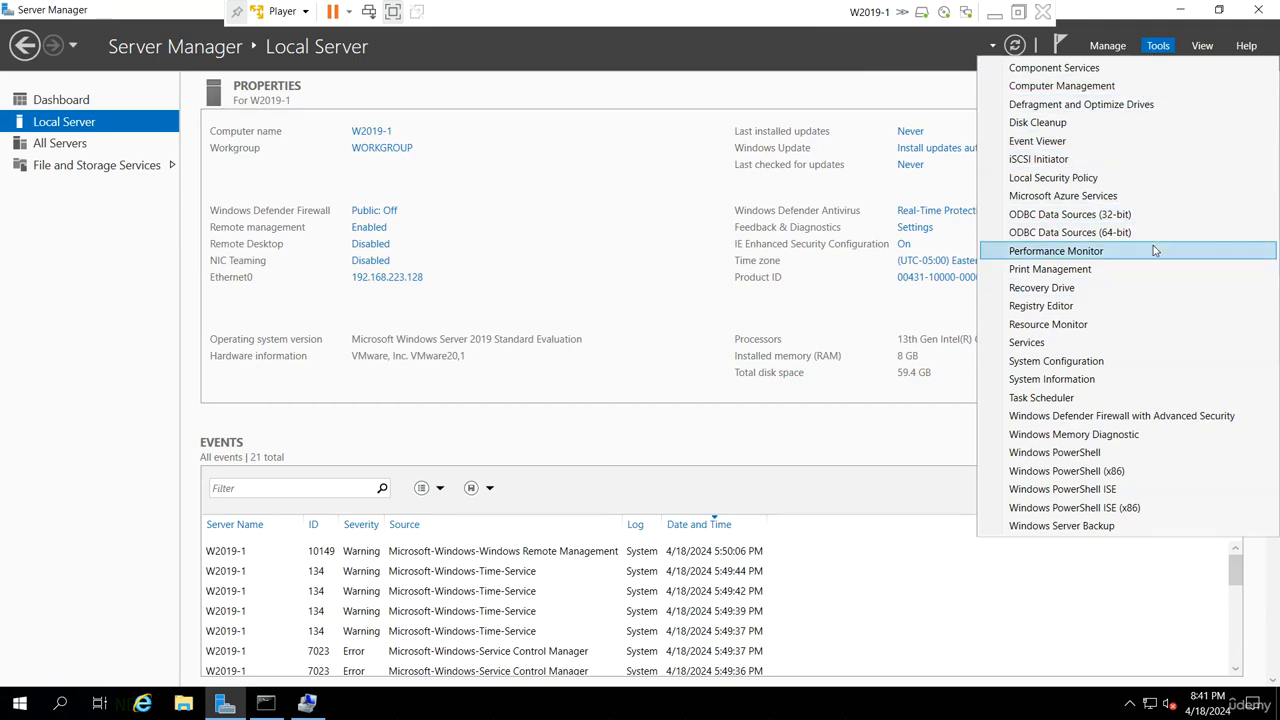
{"action": "left_click", "coordinate": [633, 100]}
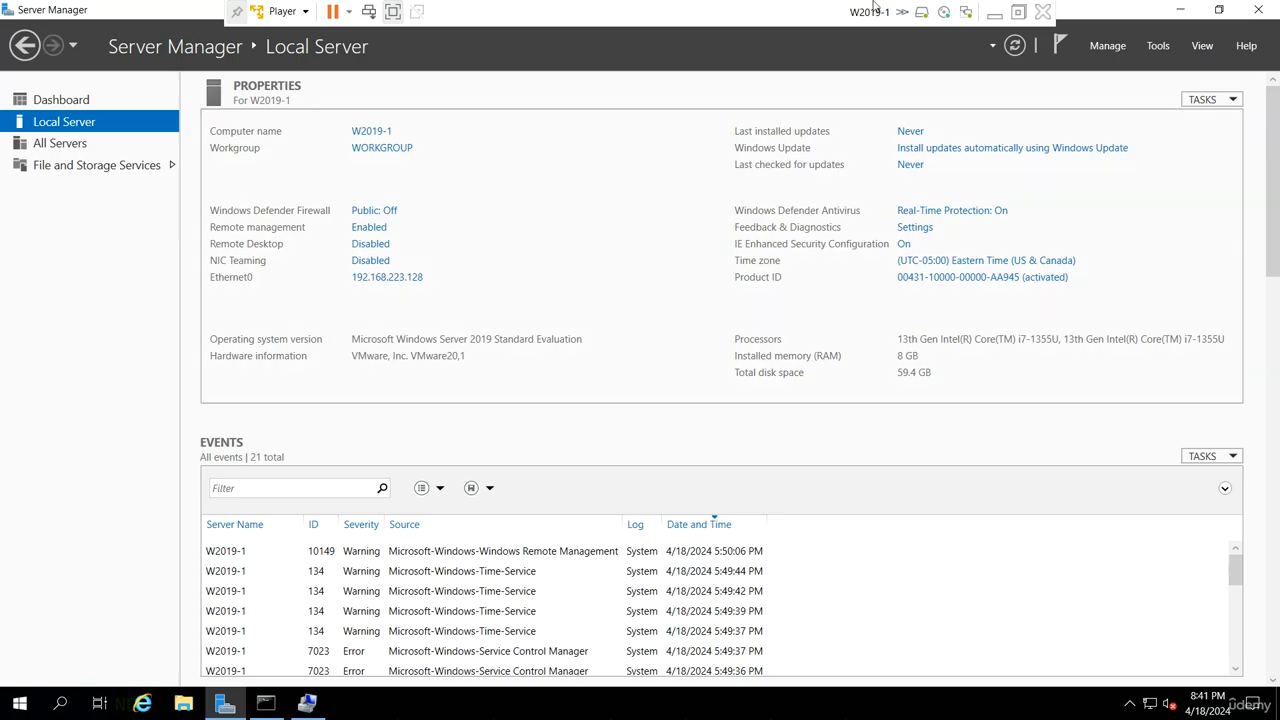
{"action": "left_click", "coordinate": [994, 12]}
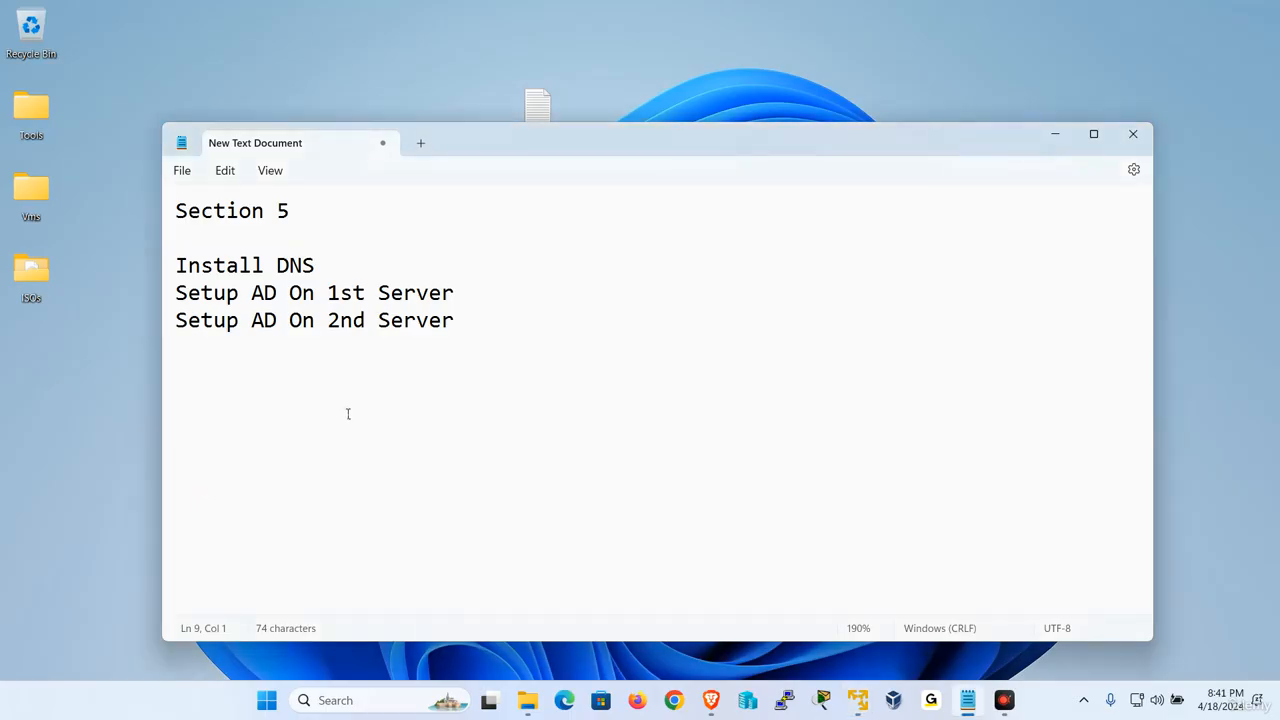
{"action": "type", "text": "www.google.com"}
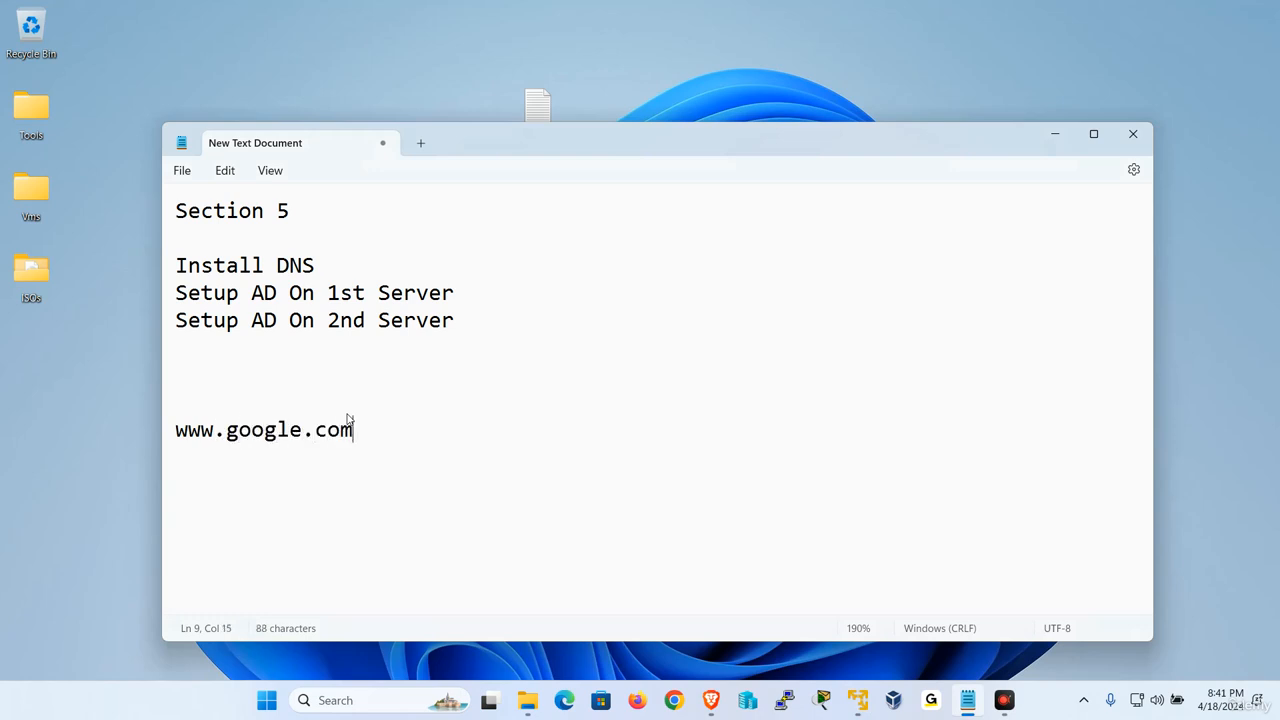
{"action": "key", "text": "Return"}
{"action": "key", "text": "Return"}
{"action": "type", "text": "w2019-1"}
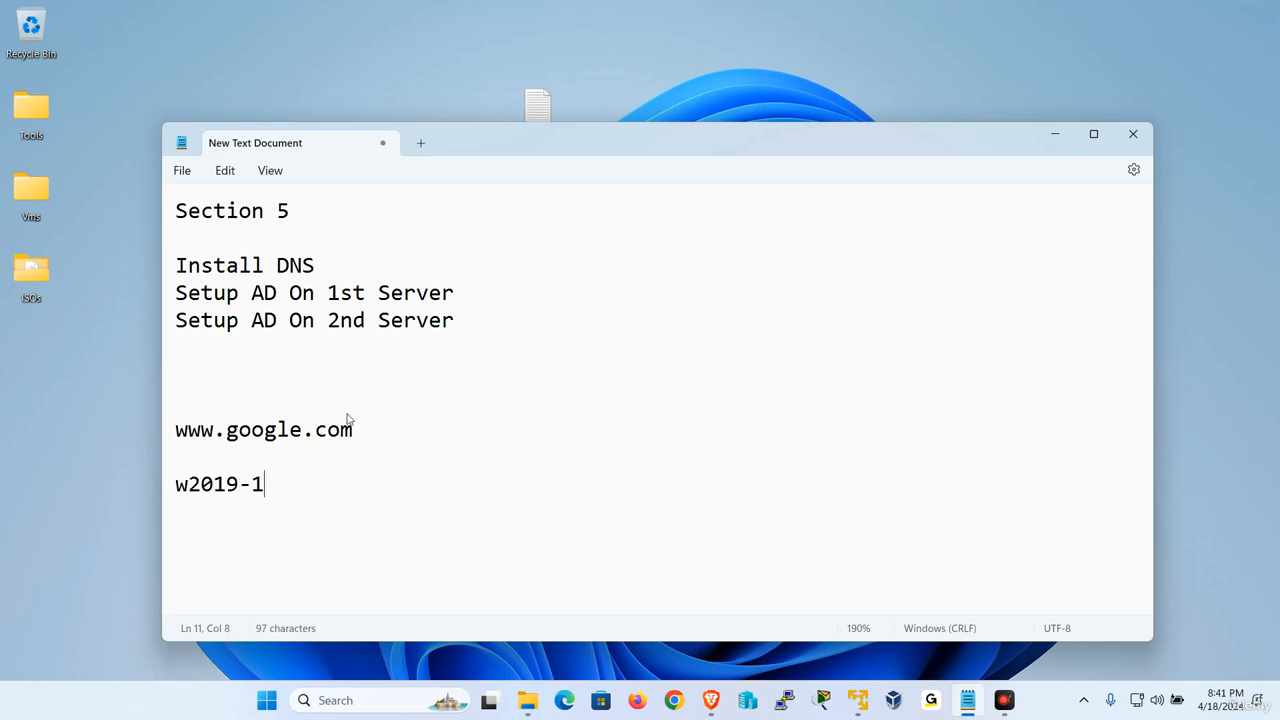
{"action": "type", "text": "."}
{"action": "type", "text": "udemy"}
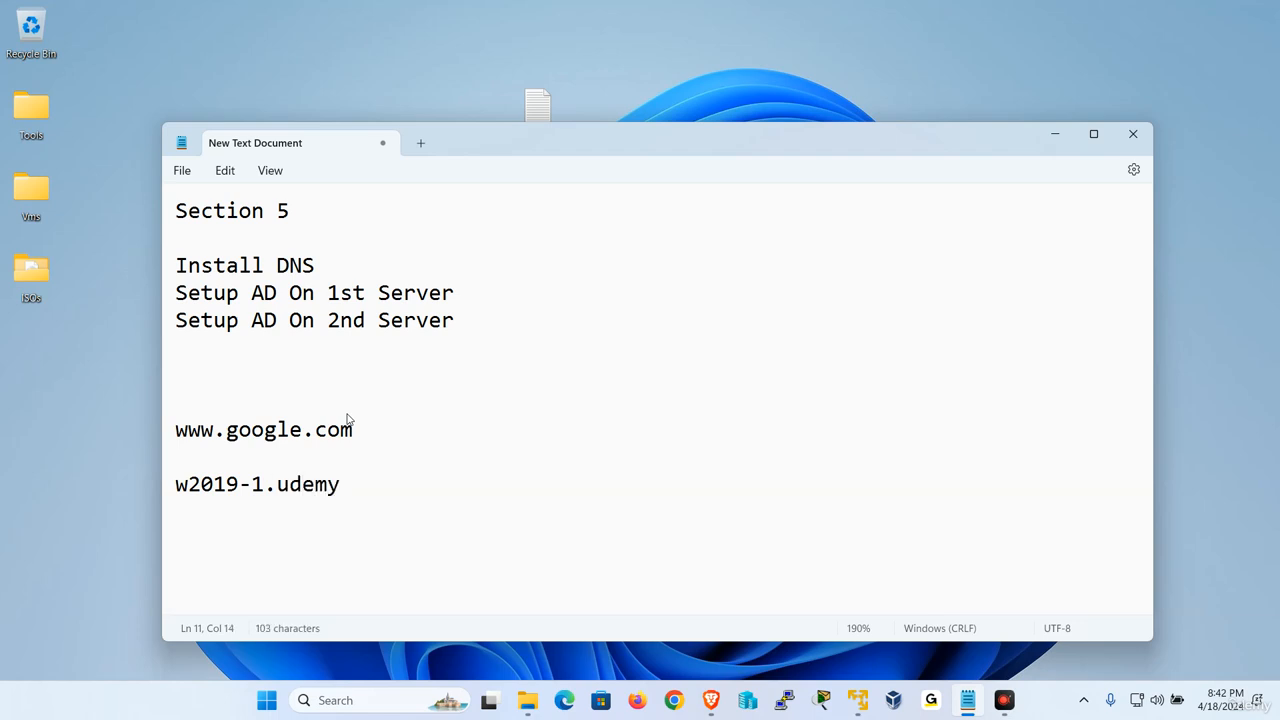
{"action": "type", "text": ".local"}
- Highlight the full name w2019-1.udemy.local and its host and domain parts to examine how it is composed
{"action": "left_click_drag", "start_coordinate": [420, 484], "coordinate": [129, 491]}
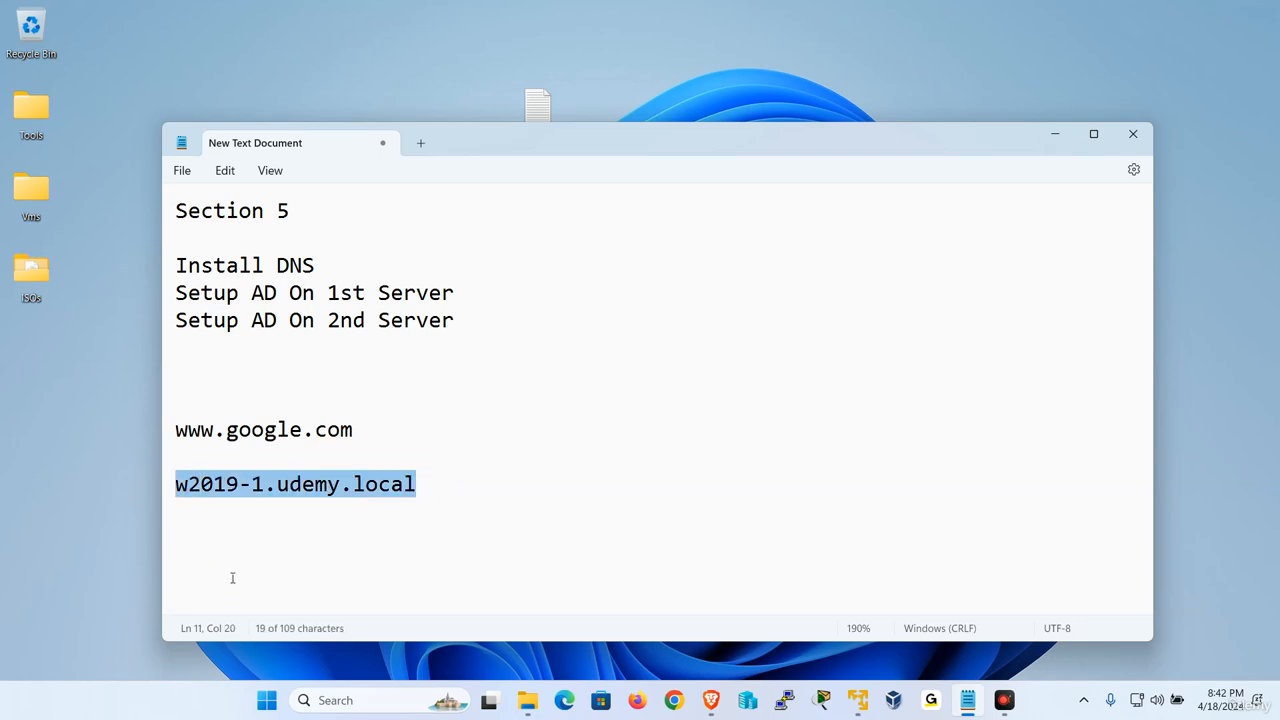
{"action": "left_click", "coordinate": [286, 518]}
{"action": "left_click", "coordinate": [265, 486]}
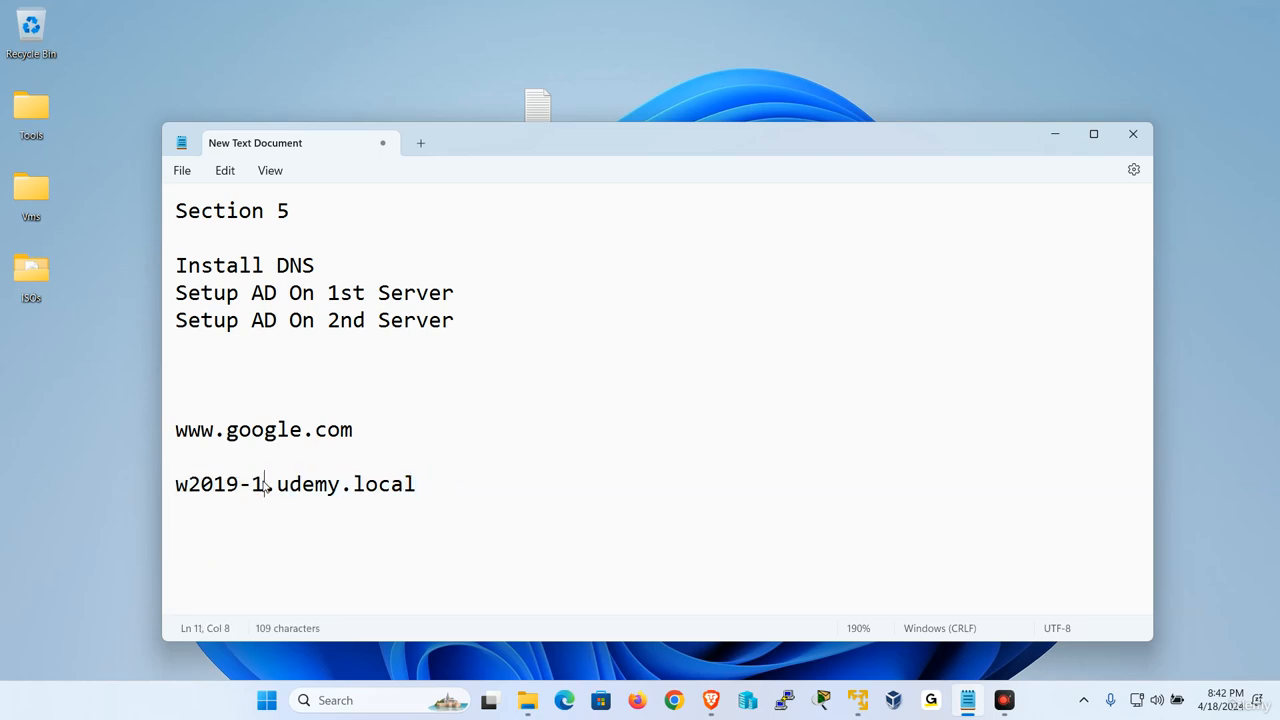
{"action": "left_click_drag", "start_coordinate": [265, 486], "coordinate": [186, 484]}
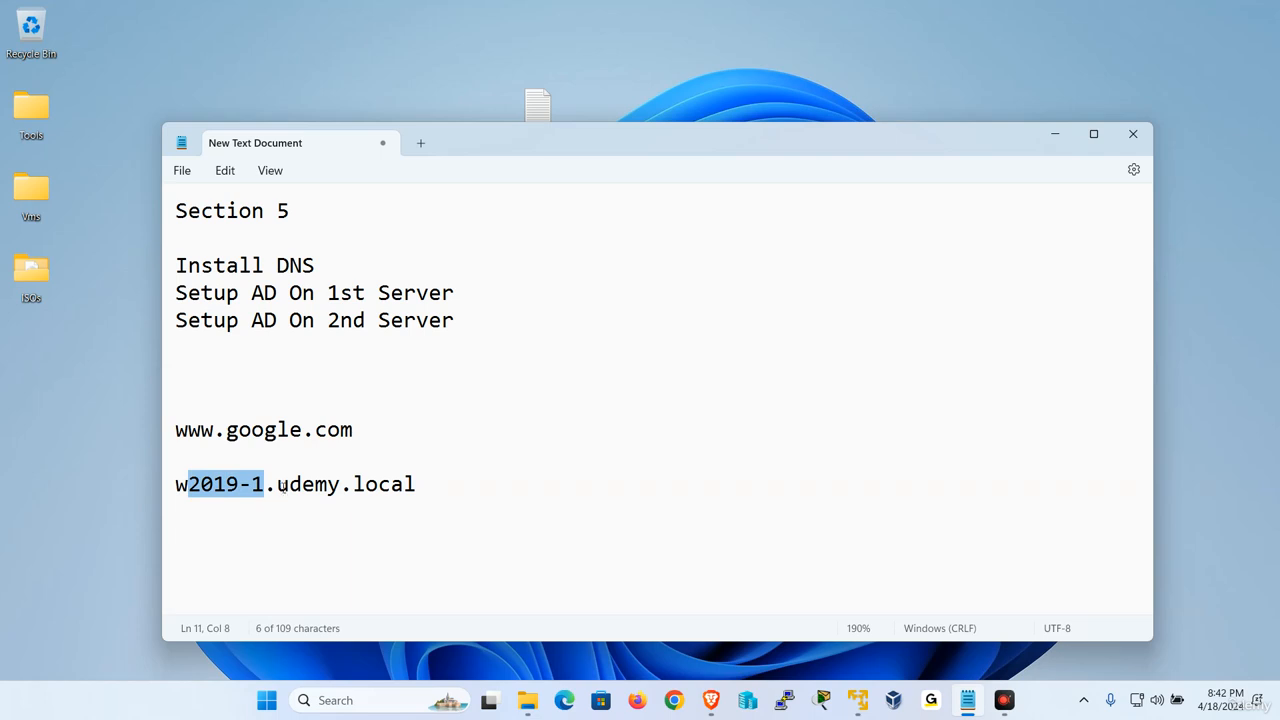
{"action": "left_click_drag", "start_coordinate": [283, 486], "coordinate": [454, 528]}
{"action": "left_click_drag", "start_coordinate": [449, 483], "coordinate": [172, 484]}
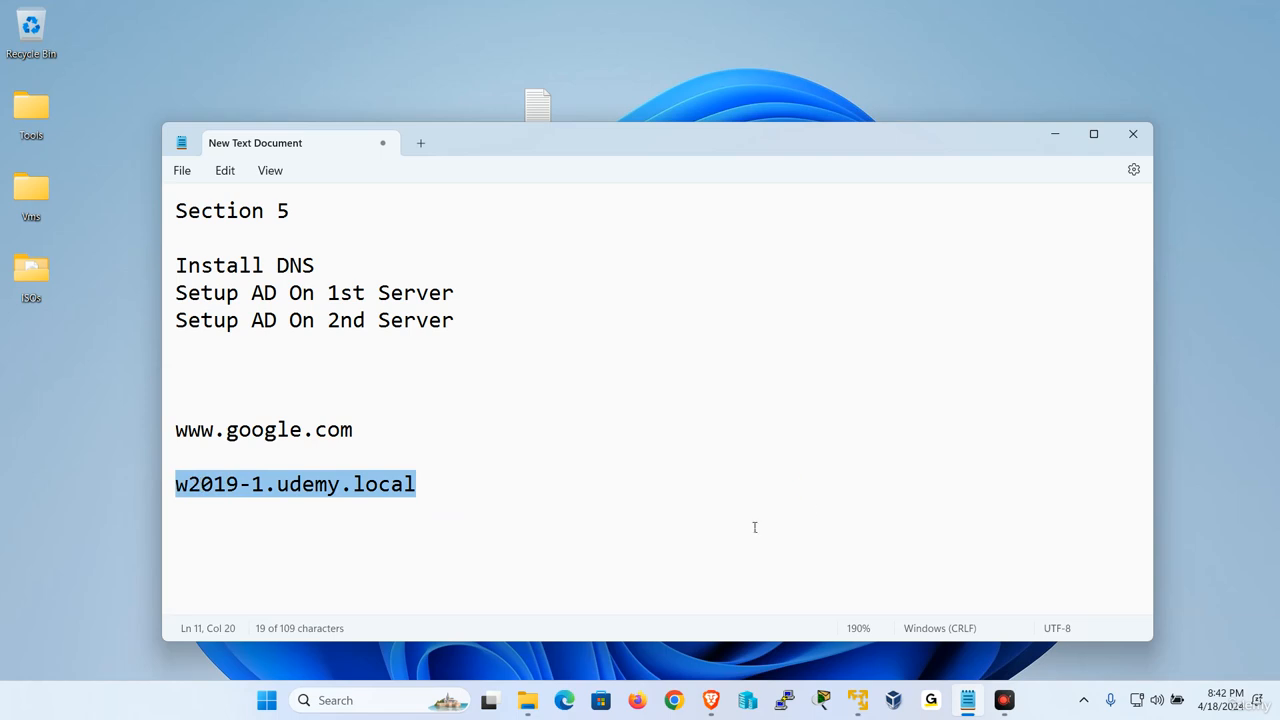
{"action": "left_click", "coordinate": [557, 506]}
{"action": "left_click_drag", "start_coordinate": [277, 484], "coordinate": [176, 484]}
- Switch to the W2019-1 virtual machine and open the computer name properties of the local server
{"action": "mouse_move", "coordinate": [862, 697]}
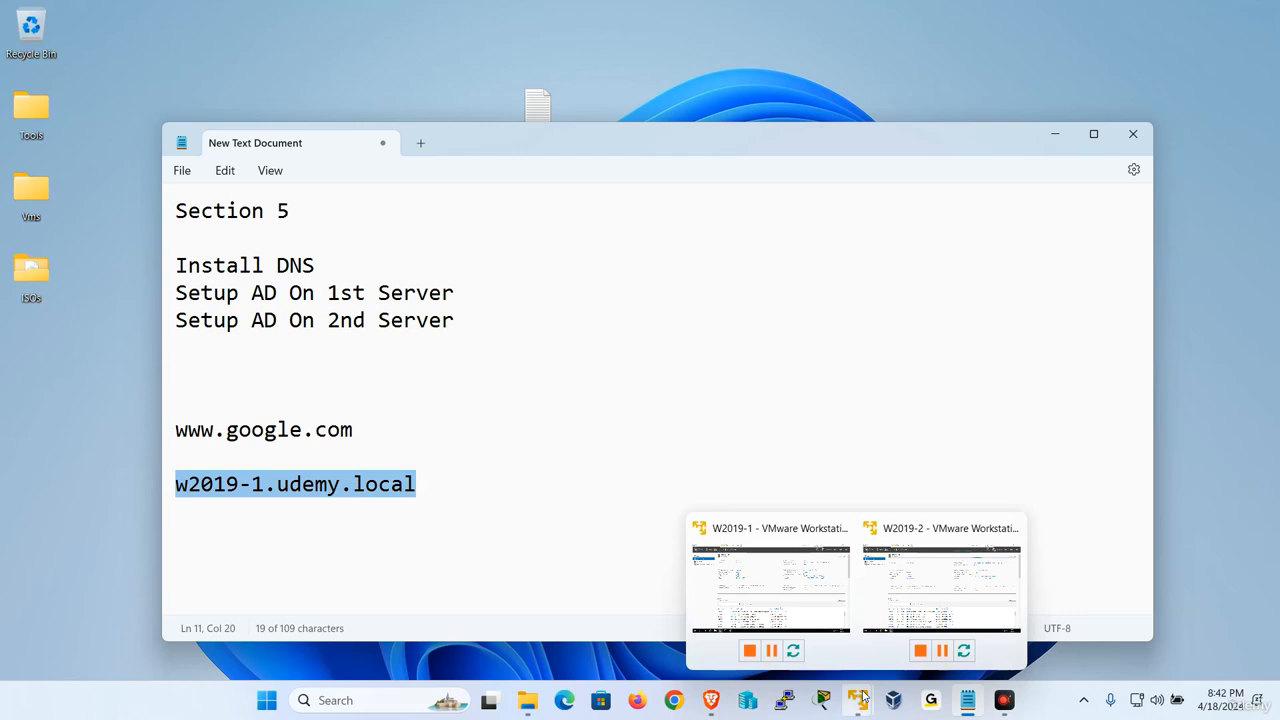
{"action": "left_click", "coordinate": [796, 598]}
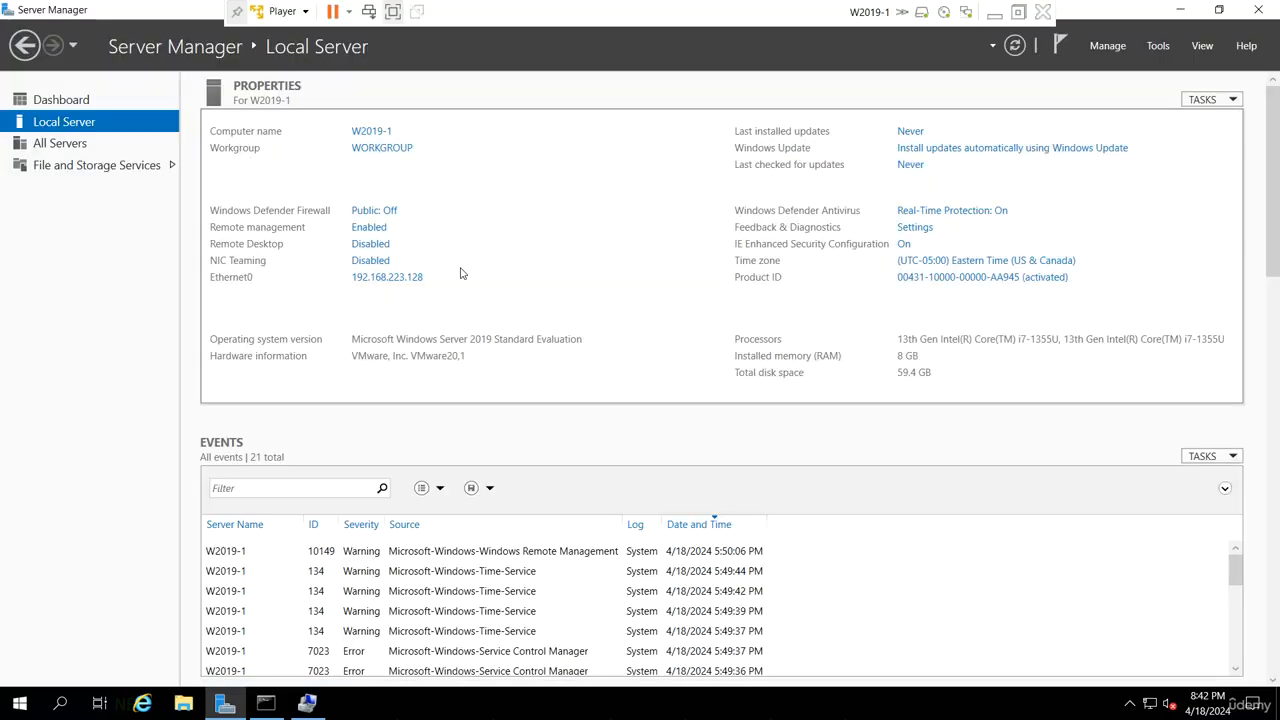
{"action": "left_click", "coordinate": [371, 131]}
{"action": "key", "text": "Tab"}
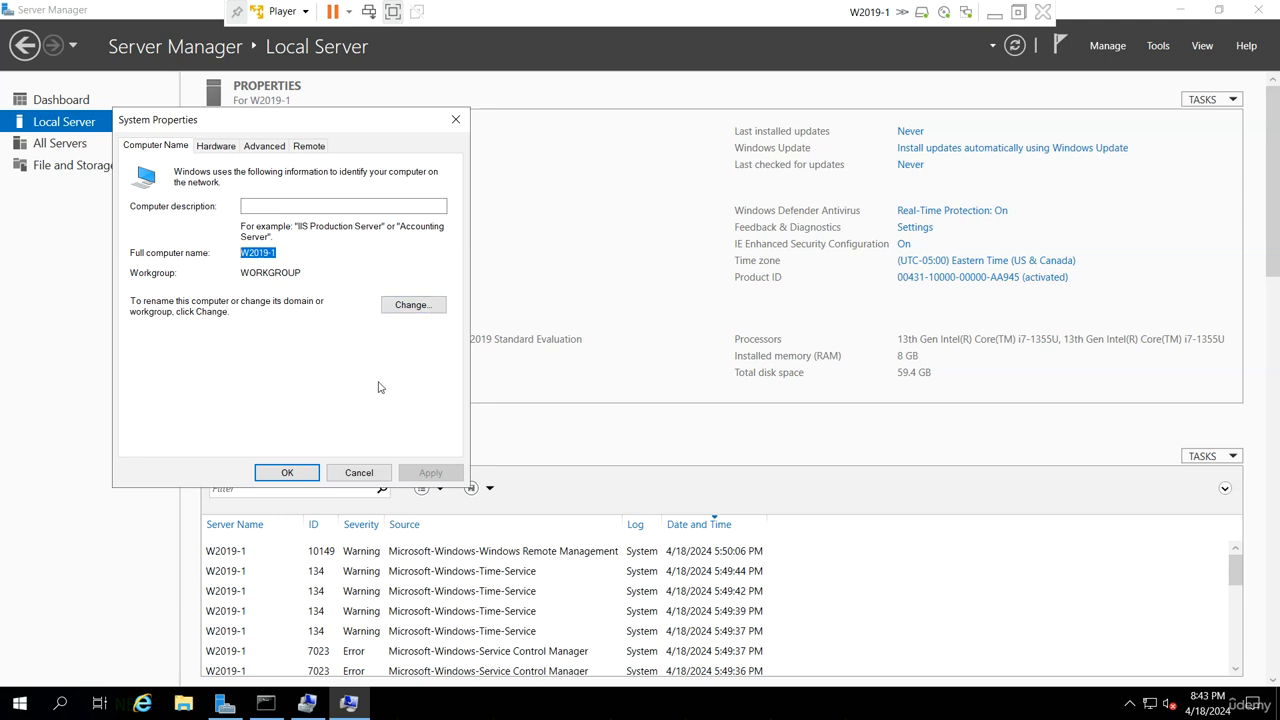
- Set the primary DNS suffix of W2019-1 to udemy.local in the computer name change settings
{"action": "left_click", "coordinate": [416, 309]}
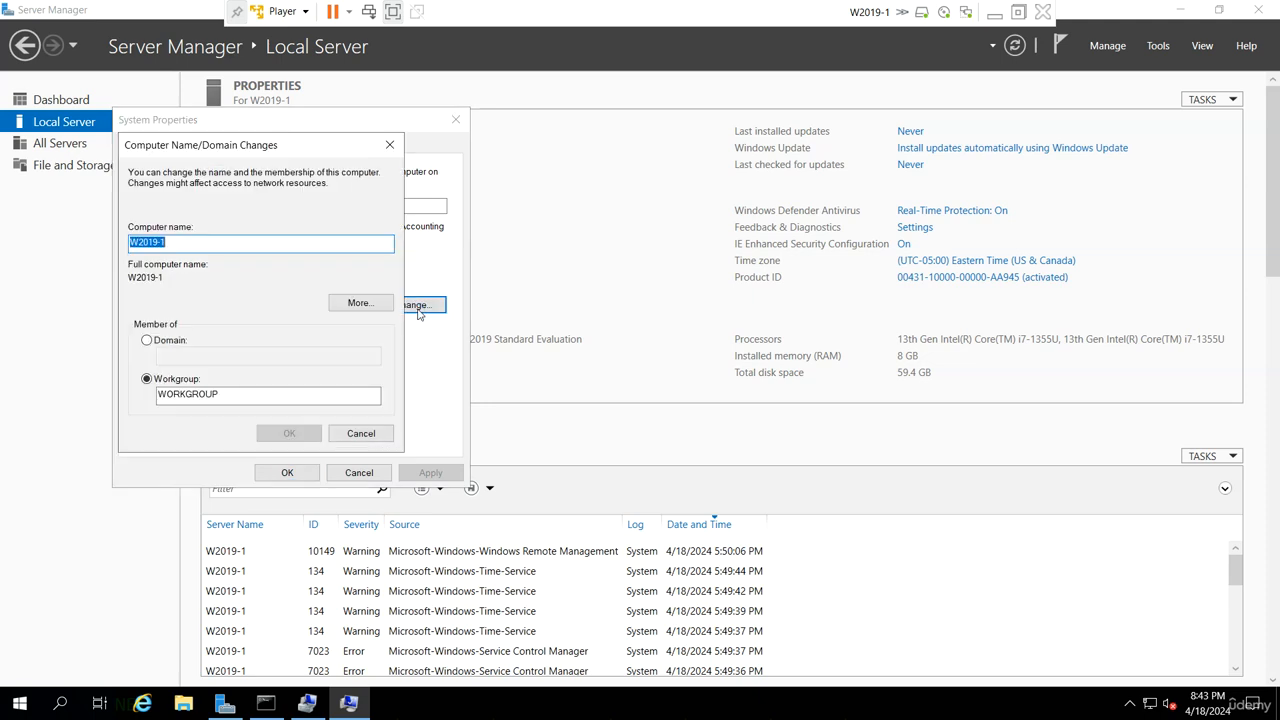
{"action": "left_click", "coordinate": [383, 306]}
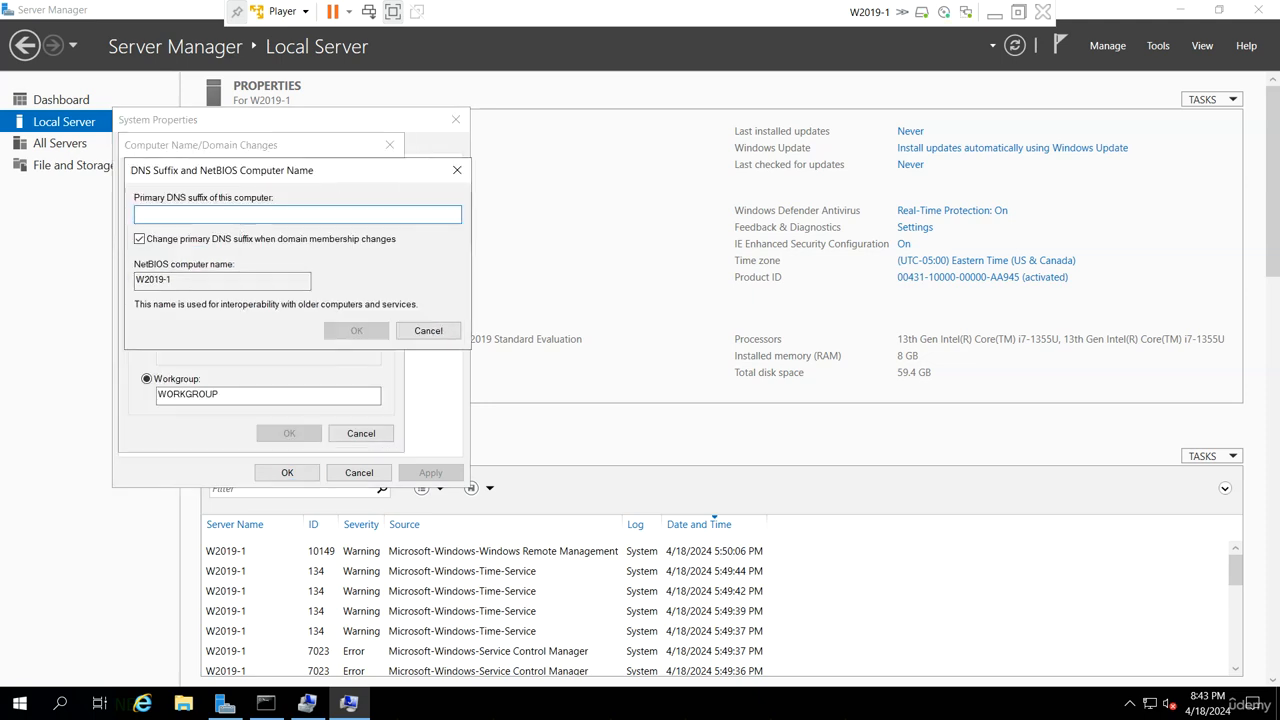
{"action": "type", "text": "u"}
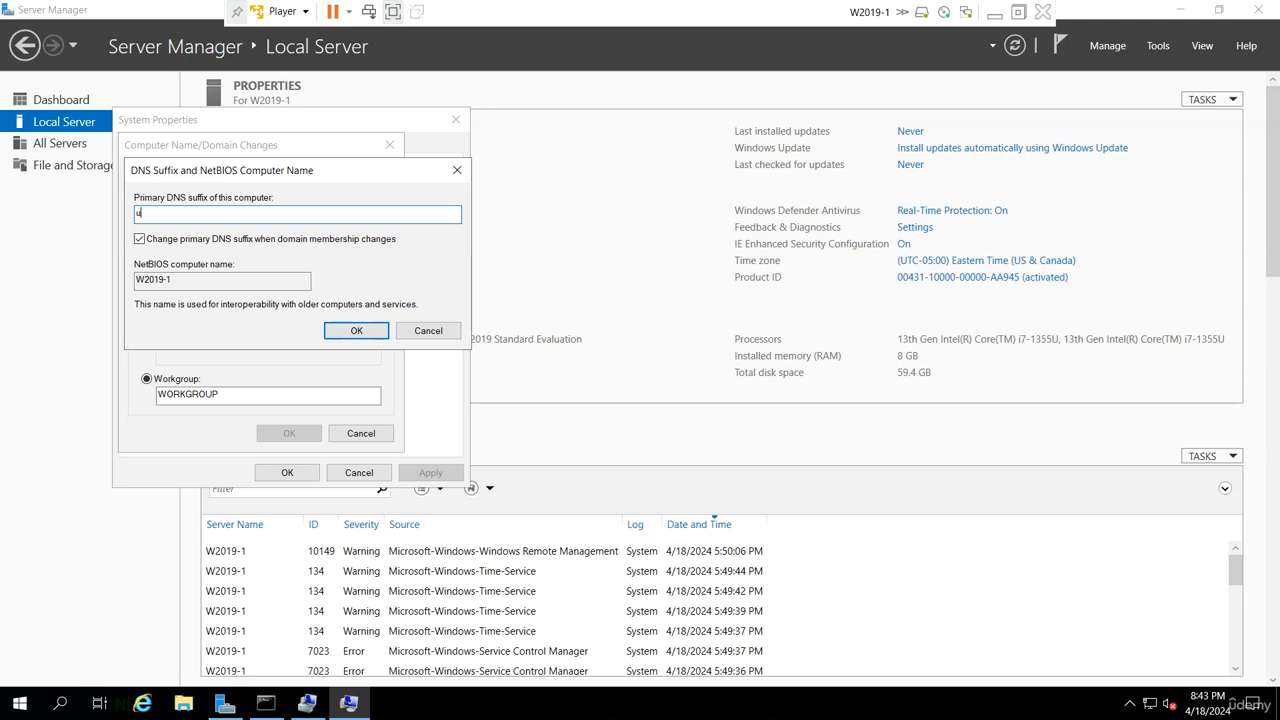
{"action": "type", "text": "demy.local"}
{"action": "left_click", "coordinate": [352, 332]}
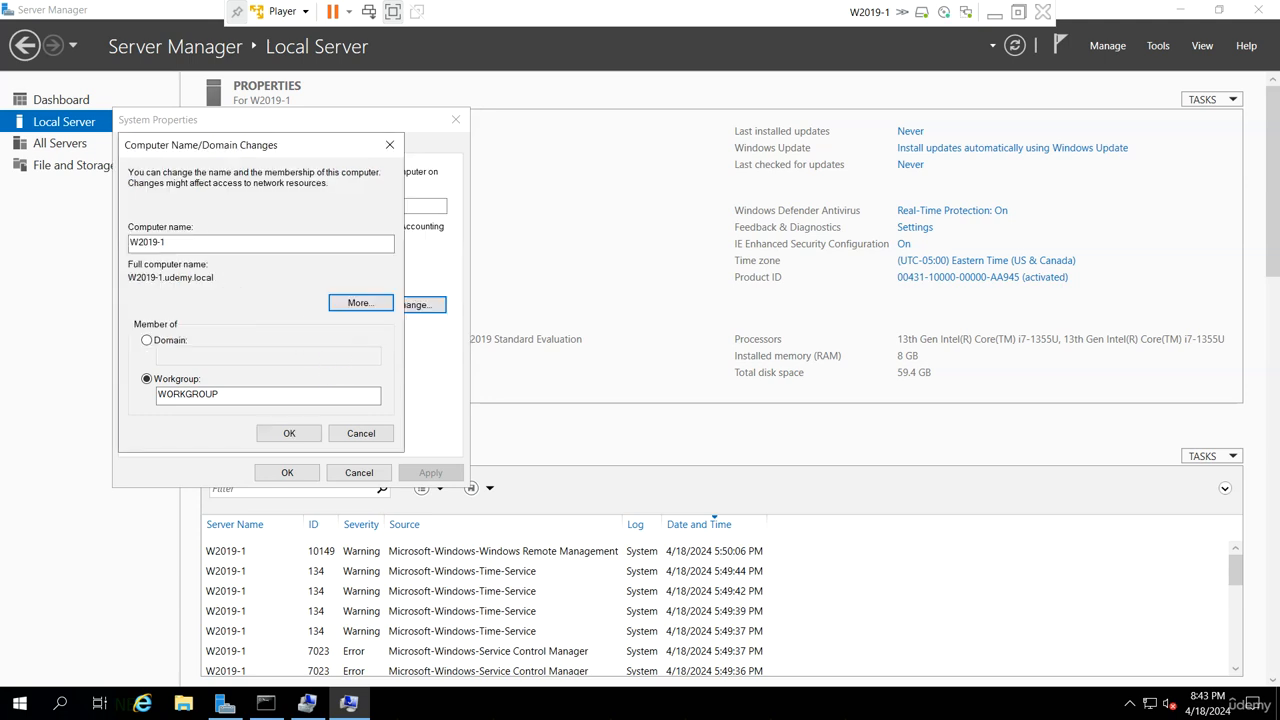
{"action": "key", "text": "shift+Tab"}
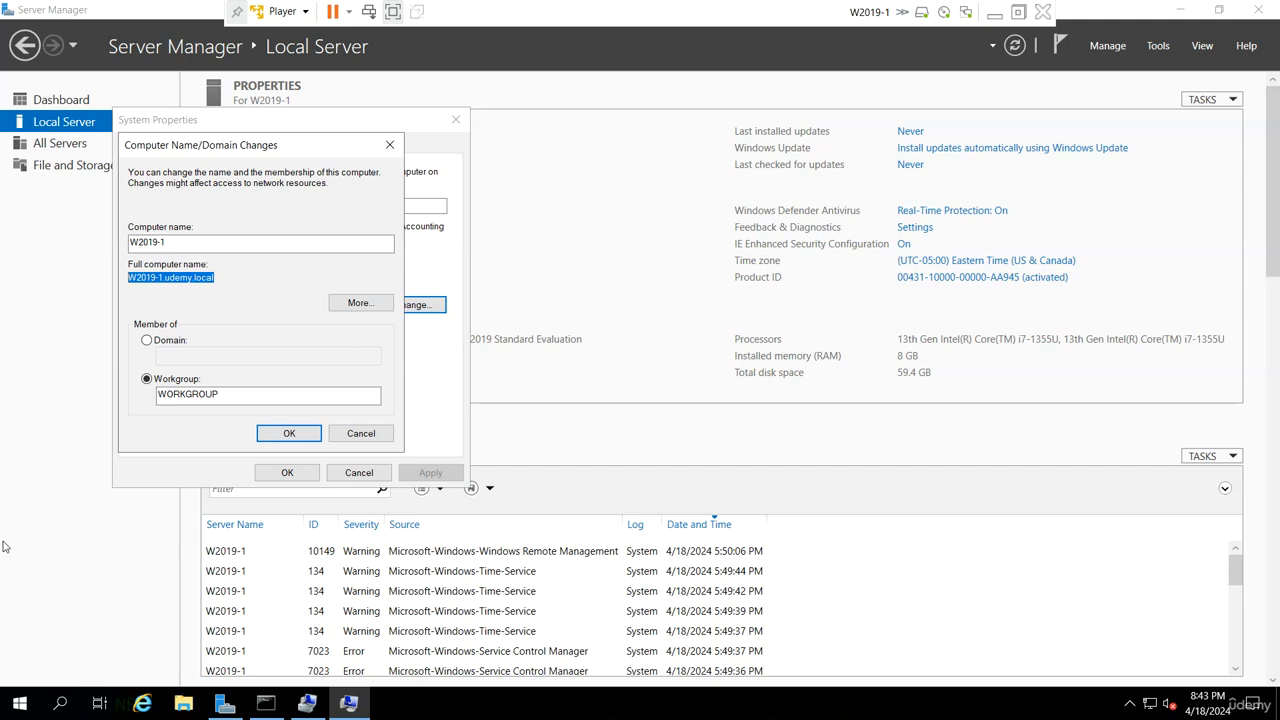
- Apply the name change on W2019-1, close System Properties and restart the server immediately
{"action": "left_click", "coordinate": [288, 433]}
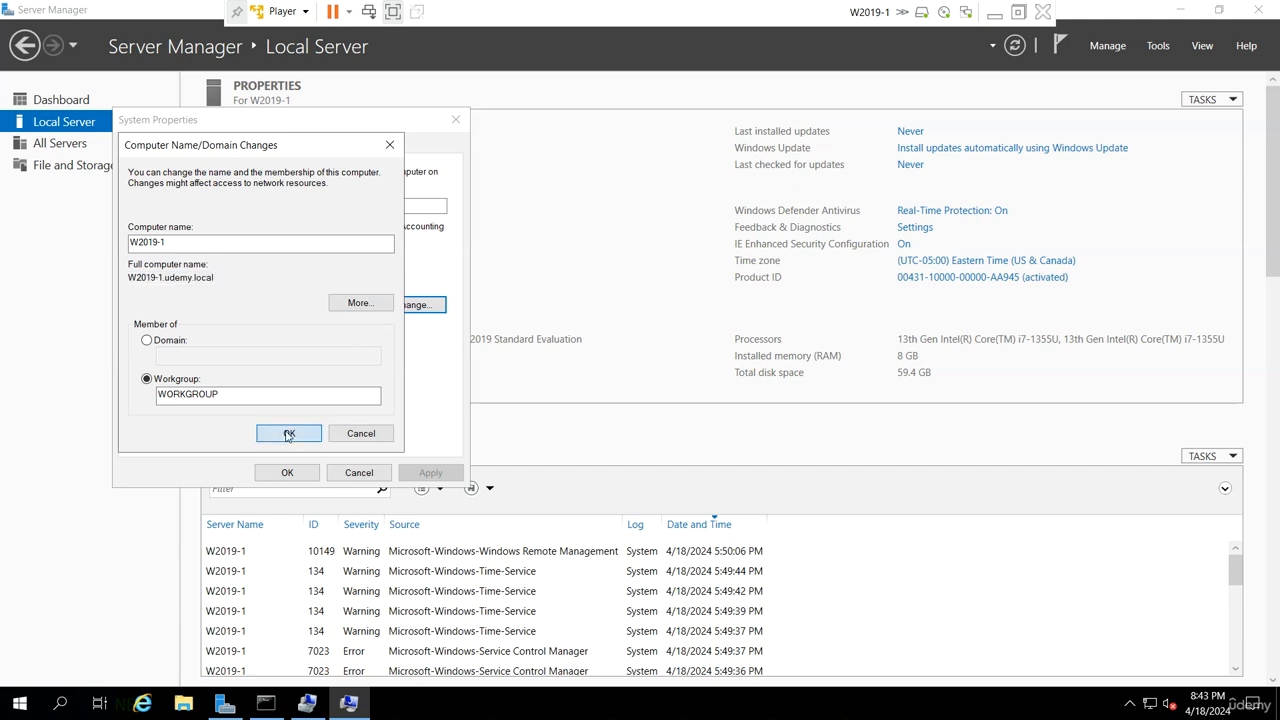
{"action": "left_click", "coordinate": [765, 385]}
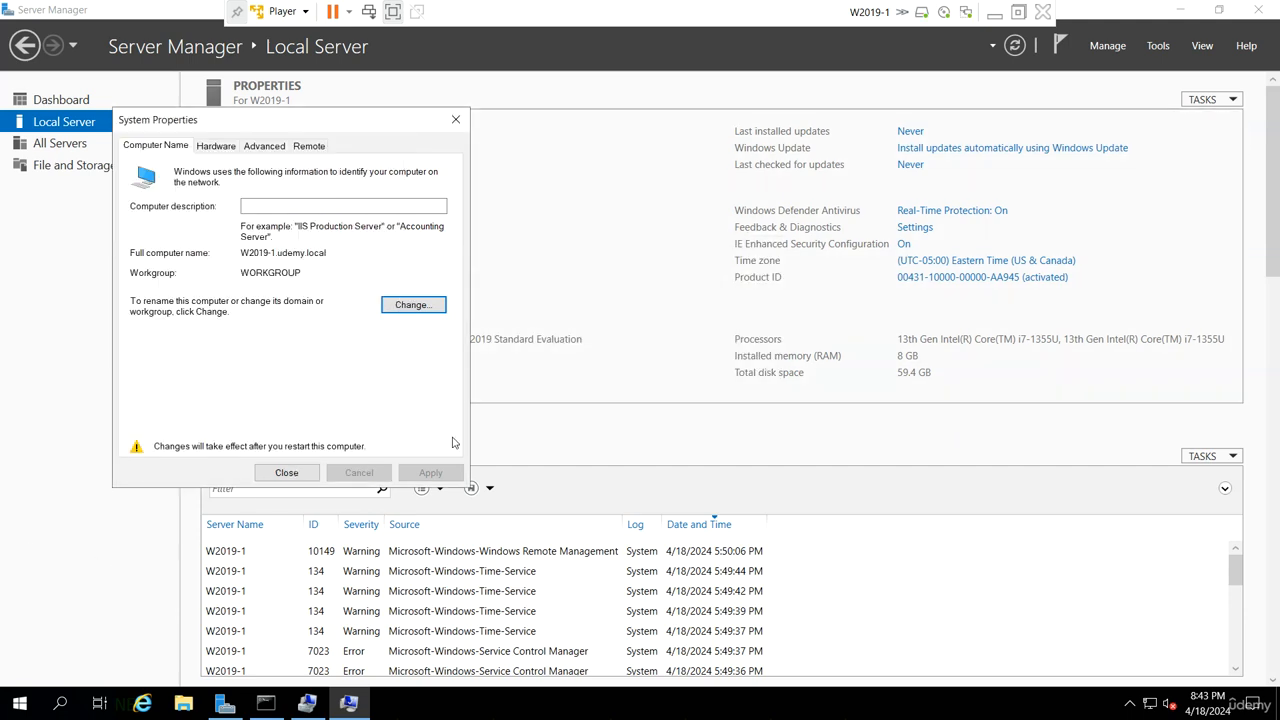
{"action": "left_click", "coordinate": [298, 481]}
{"action": "left_click", "coordinate": [670, 372]}
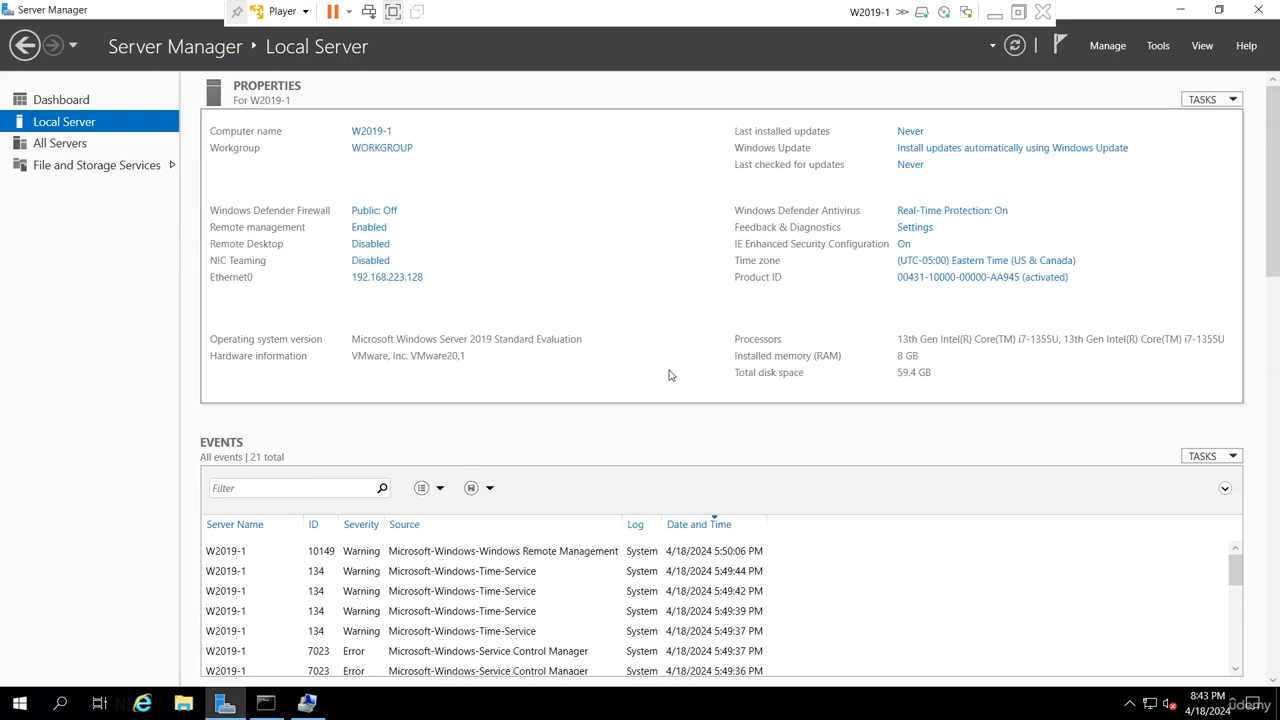
- Switch to the W2019-2 virtual machine and set its primary DNS suffix to udemy.local
{"action": "left_click", "coordinate": [995, 13]}
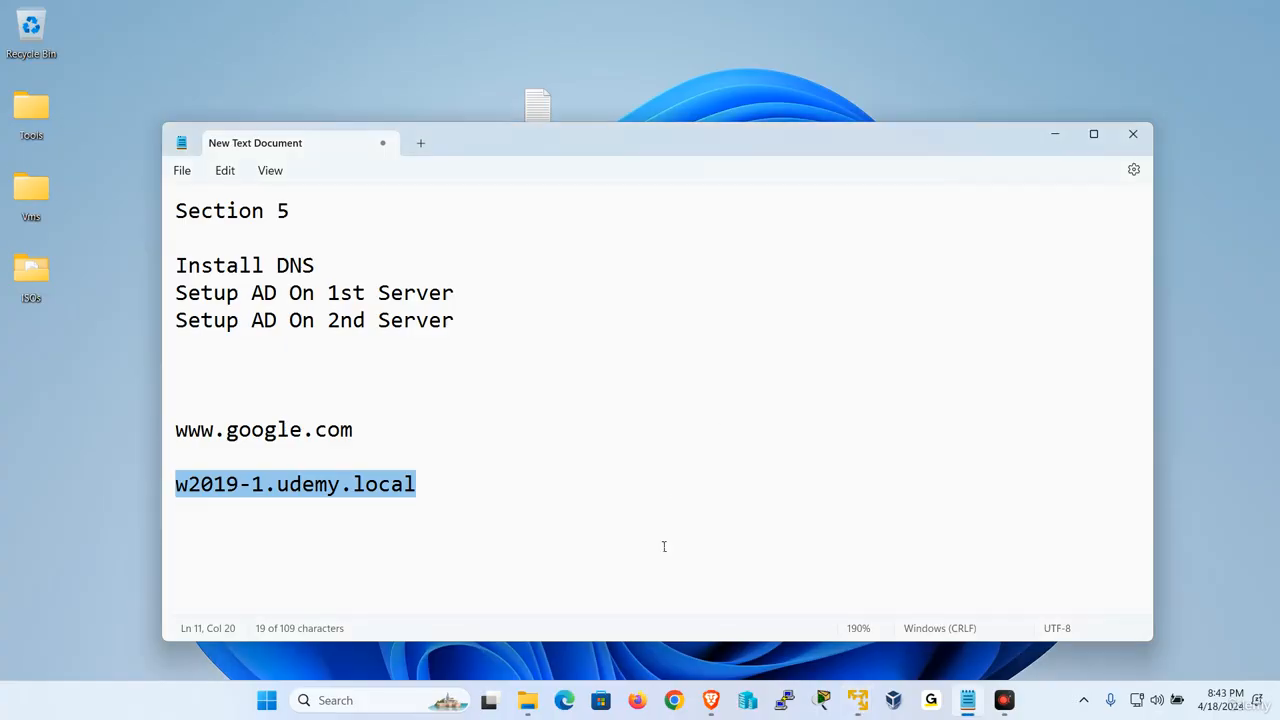
{"action": "mouse_move", "coordinate": [858, 700]}
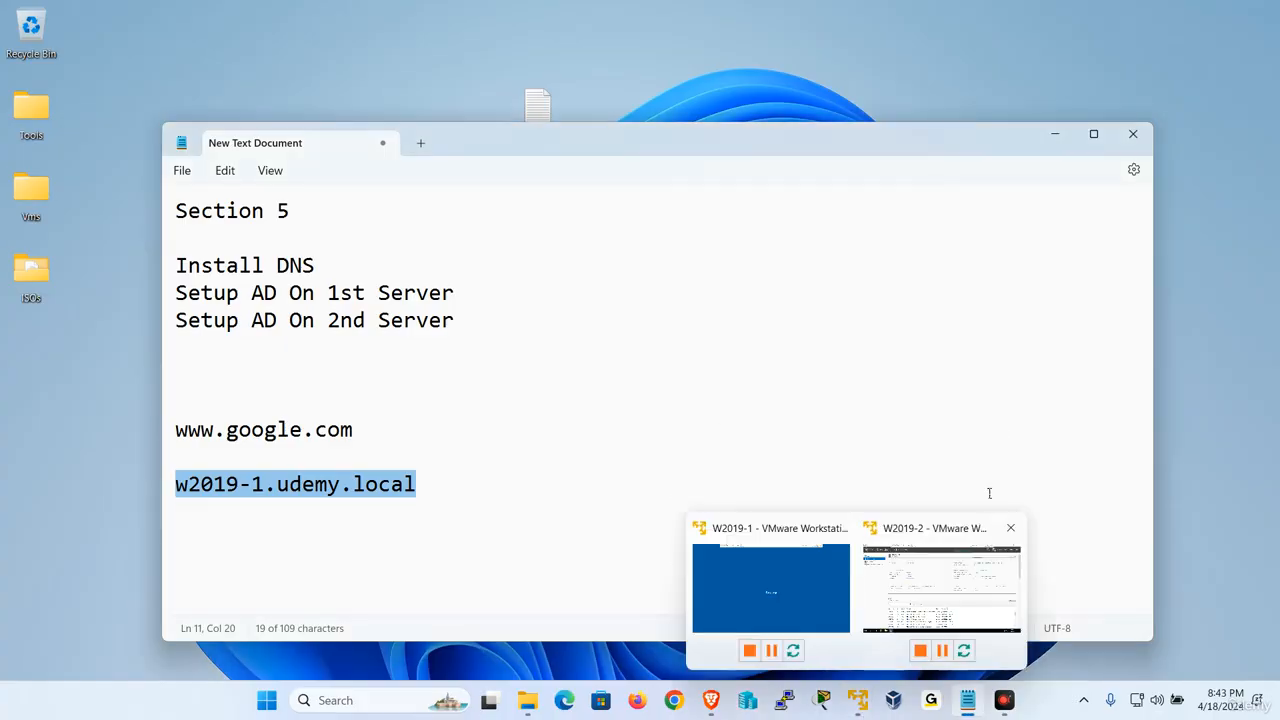
{"action": "left_click", "coordinate": [965, 590]}
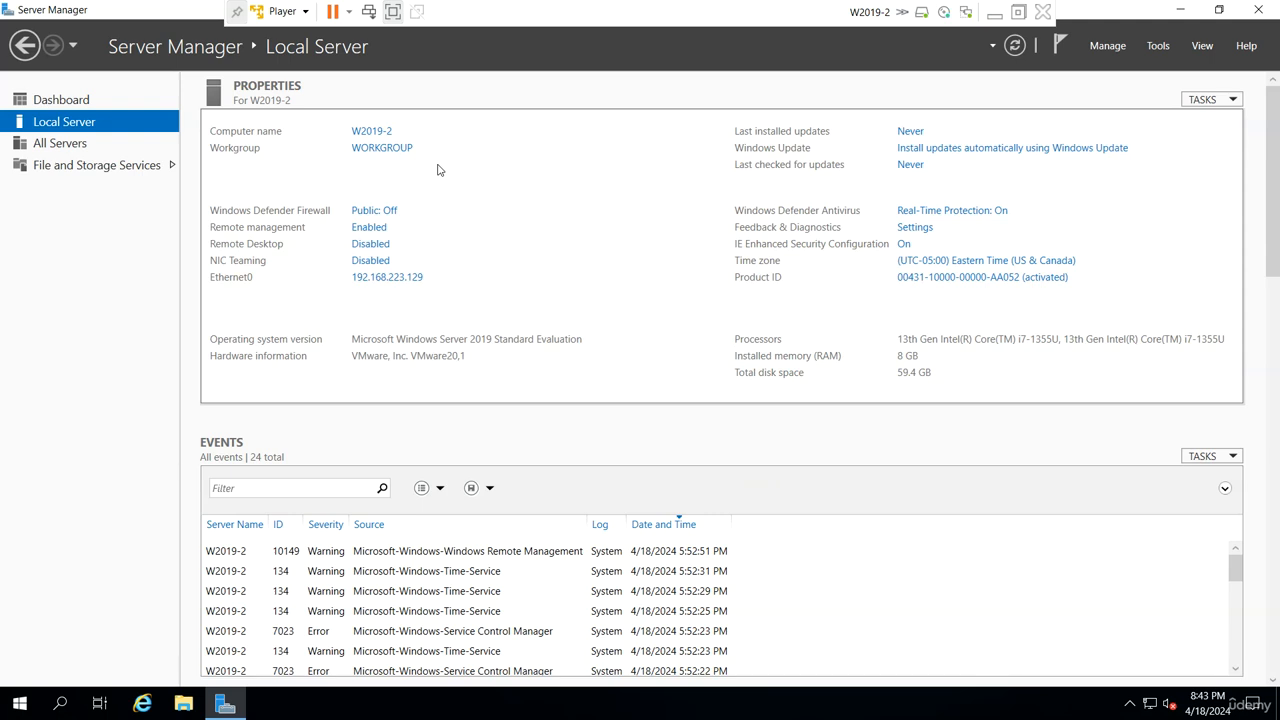
{"action": "left_click", "coordinate": [377, 134]}
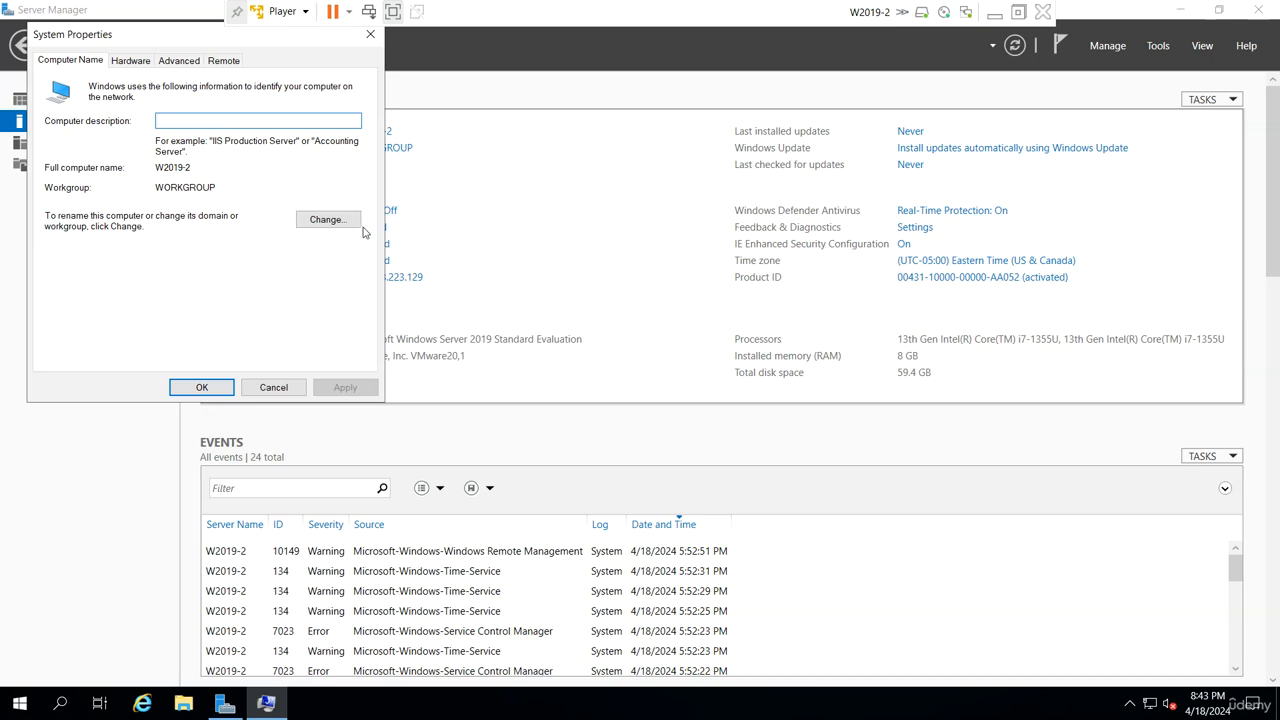
{"action": "left_click", "coordinate": [340, 221]}
{"action": "left_click", "coordinate": [270, 220]}
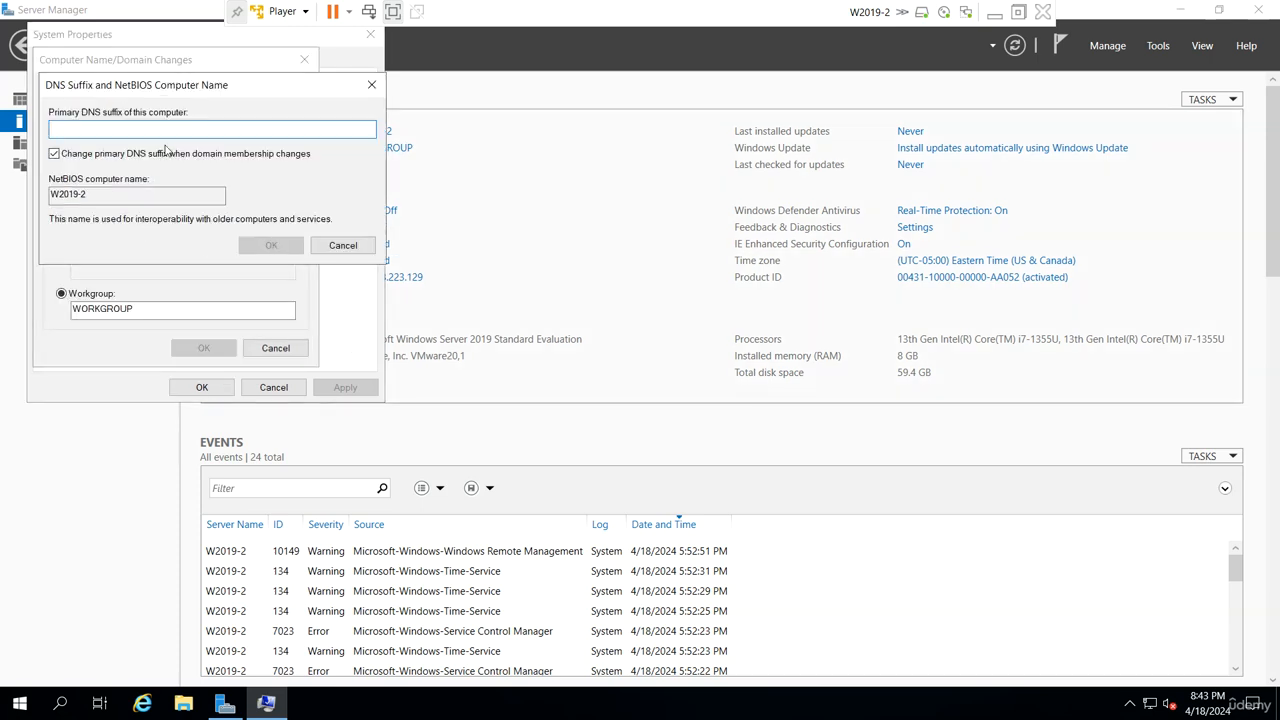
{"action": "type", "text": "u"}
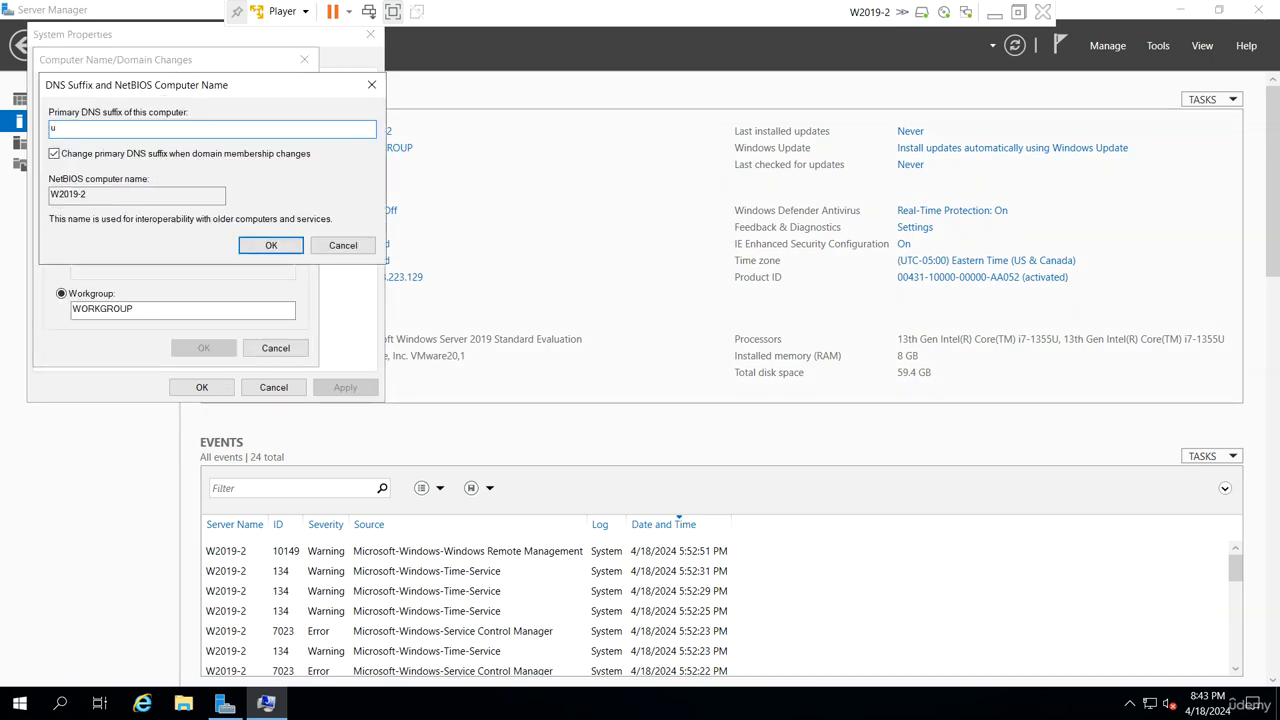
{"action": "type", "text": "demy.local"}
{"action": "key", "text": "Return"}
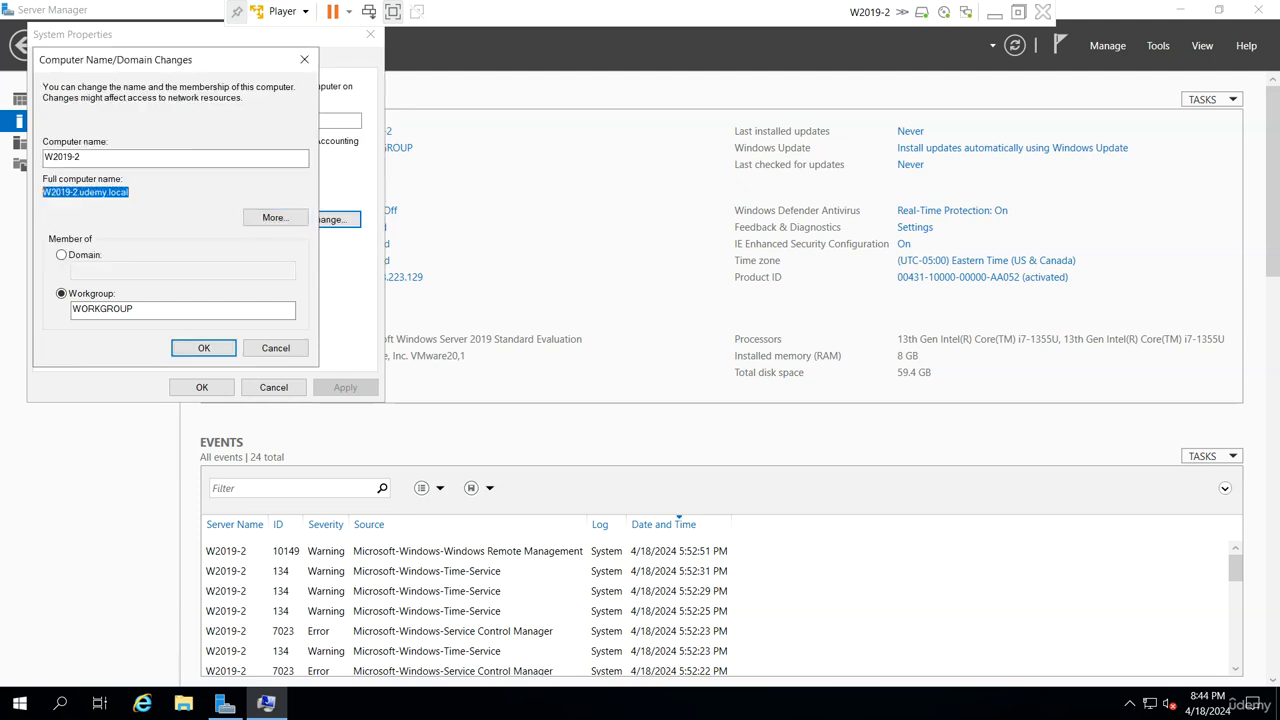
- Apply the name change on W2019-2, close System Properties and restart that server immediately
{"action": "left_click", "coordinate": [204, 347]}
{"action": "left_click", "coordinate": [717, 385]}
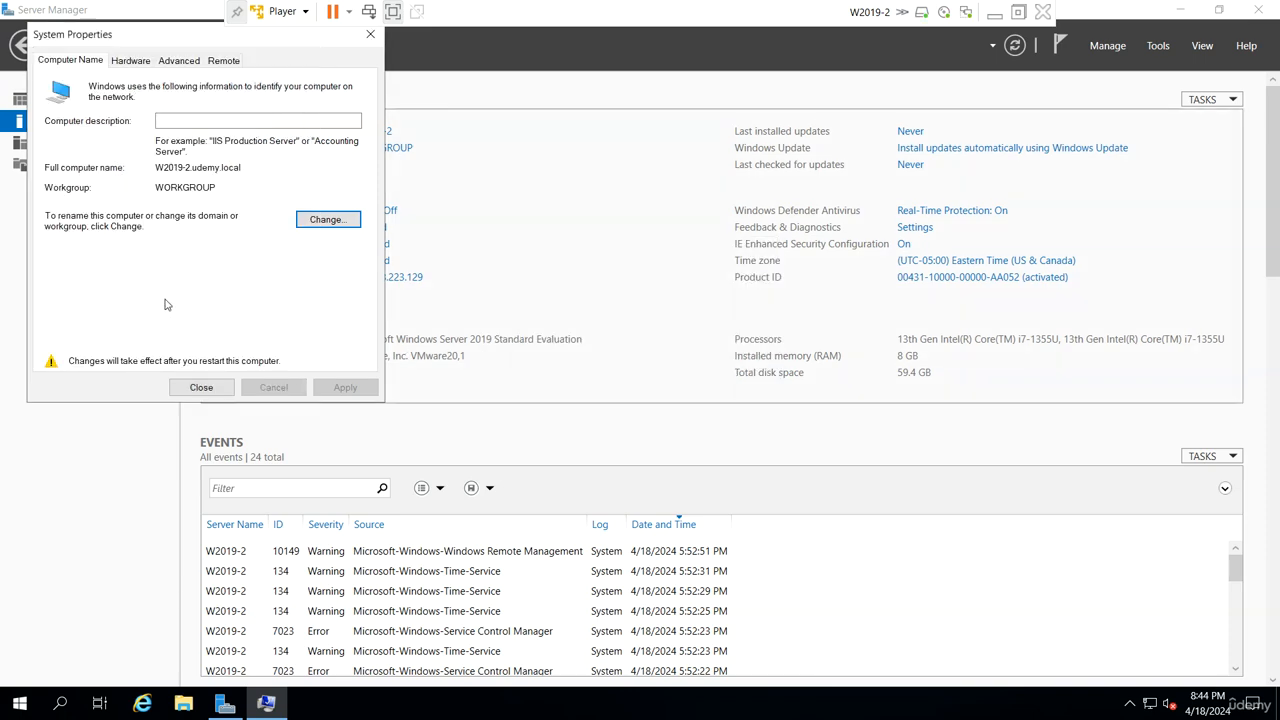
{"action": "left_click", "coordinate": [200, 387]}
{"action": "left_click", "coordinate": [628, 369]}
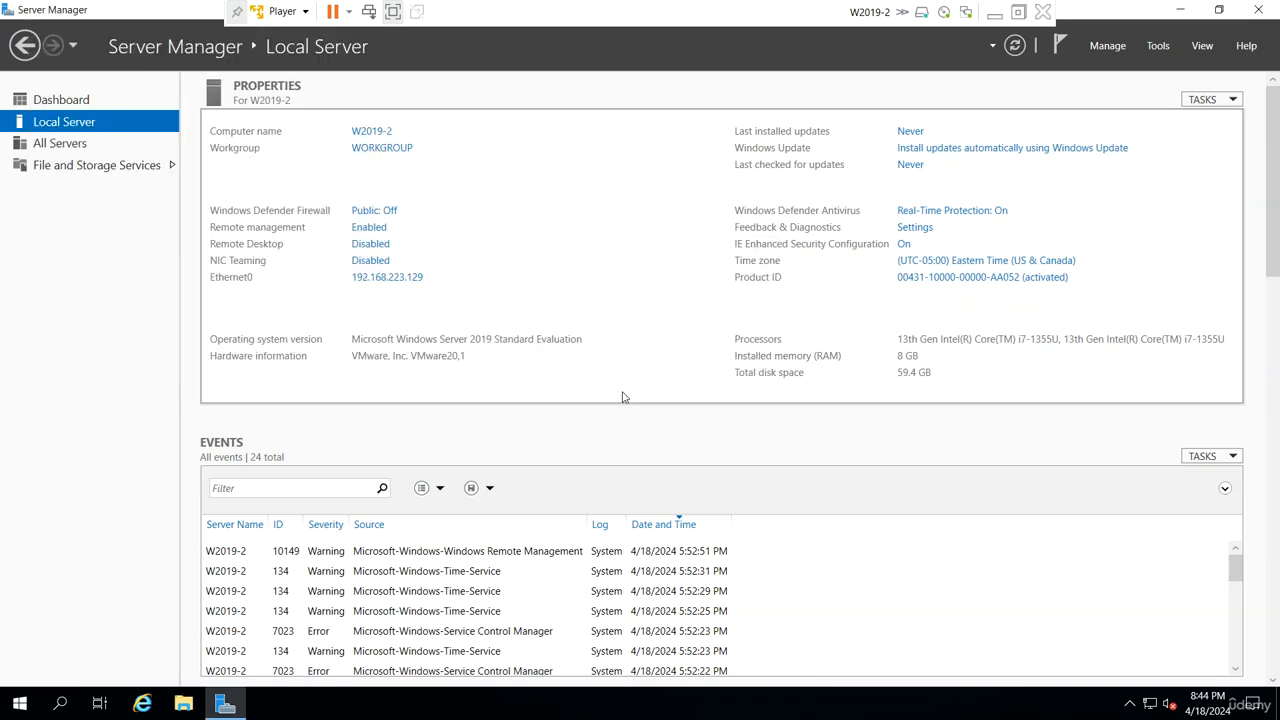
- Return to the restarted W2019-1 virtual machine and sign in as Administrator with the account password
{"action": "left_click", "coordinate": [994, 13]}
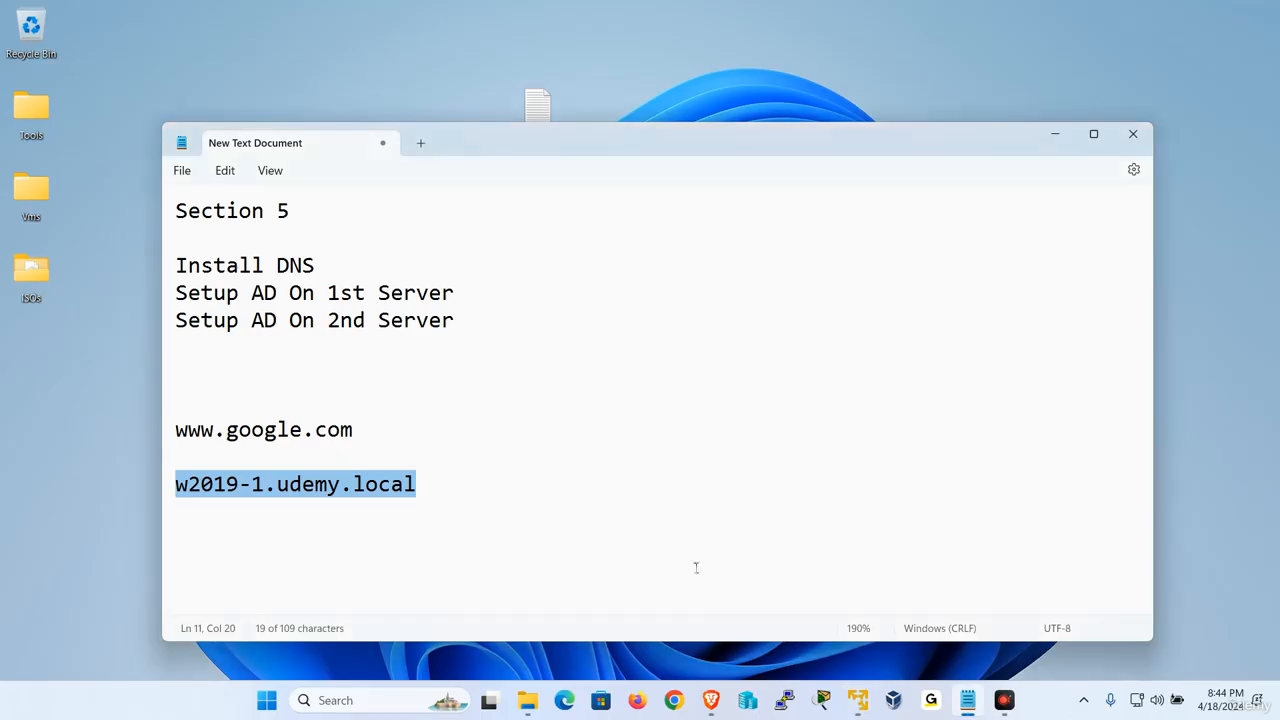
{"action": "mouse_move", "coordinate": [871, 712]}
{"action": "left_click", "coordinate": [794, 588]}
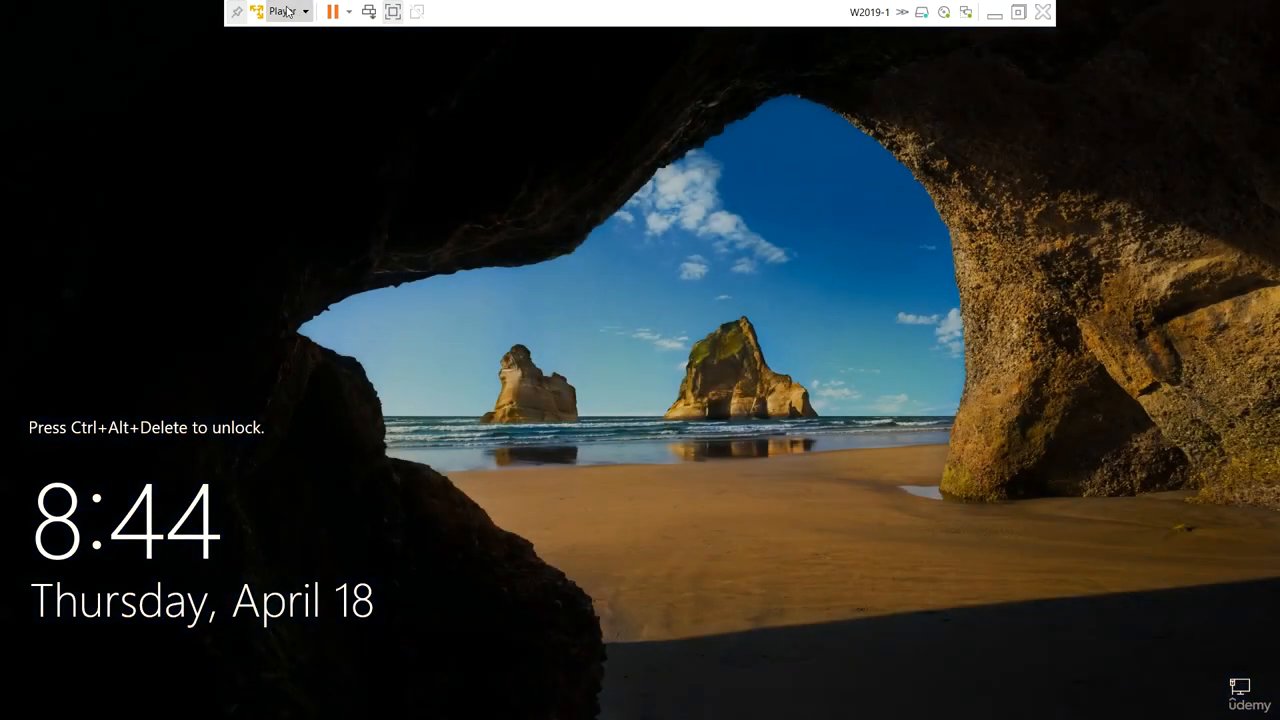
{"action": "left_click", "coordinate": [282, 11]}
{"action": "left_click", "coordinate": [340, 96]}
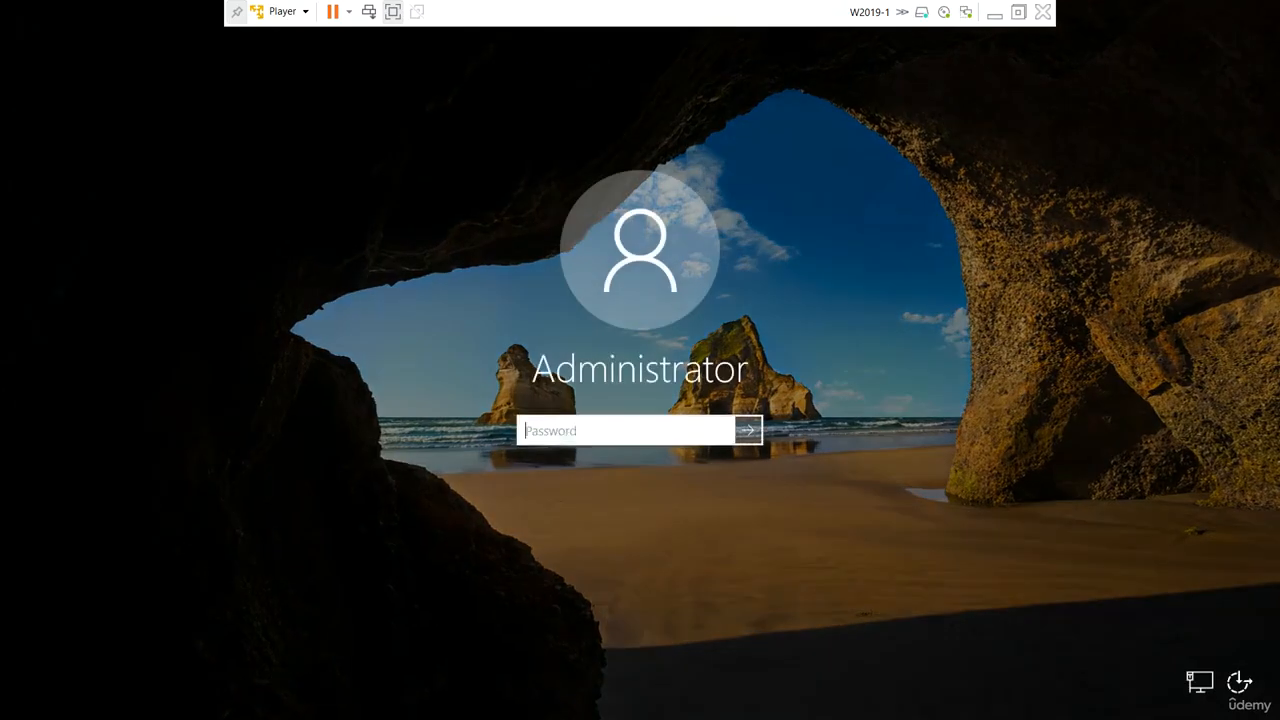
{"action": "type", "text": "********"}
{"action": "key", "text": "Return"}
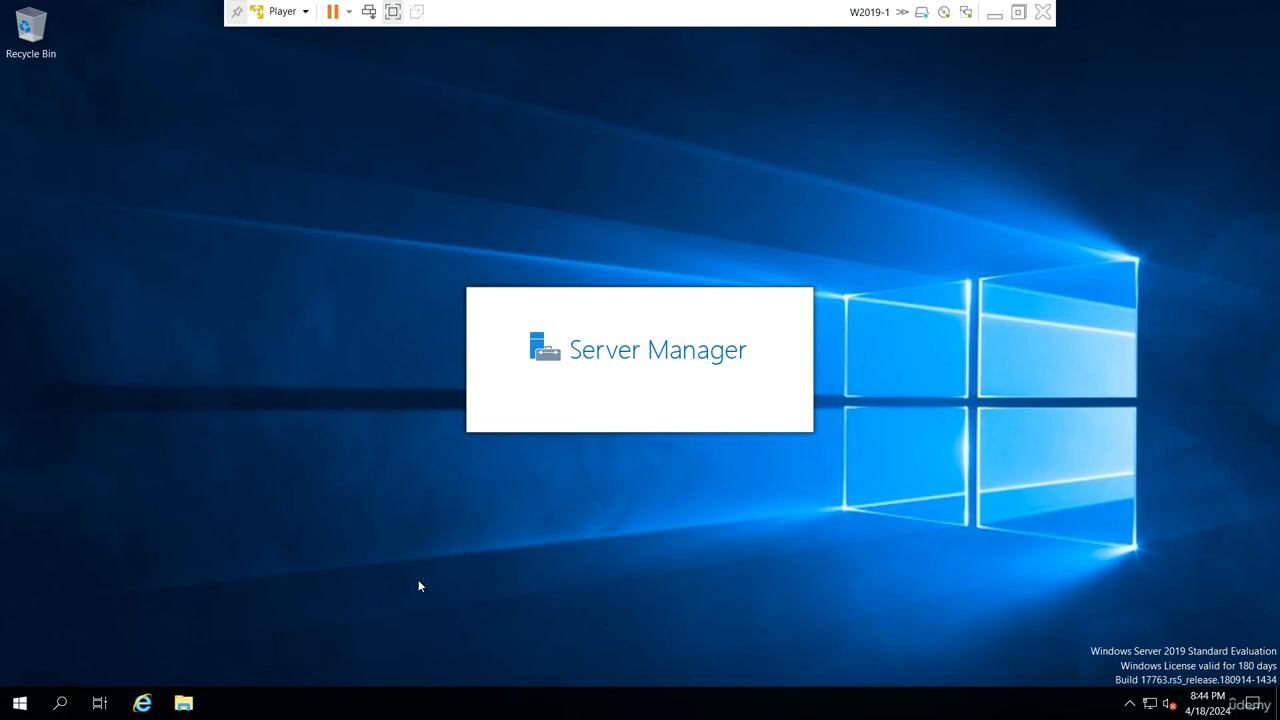
- Open a command prompt on W2019-1 and ping w2019-2 by its short name
{"action": "key", "text": "super+r"}
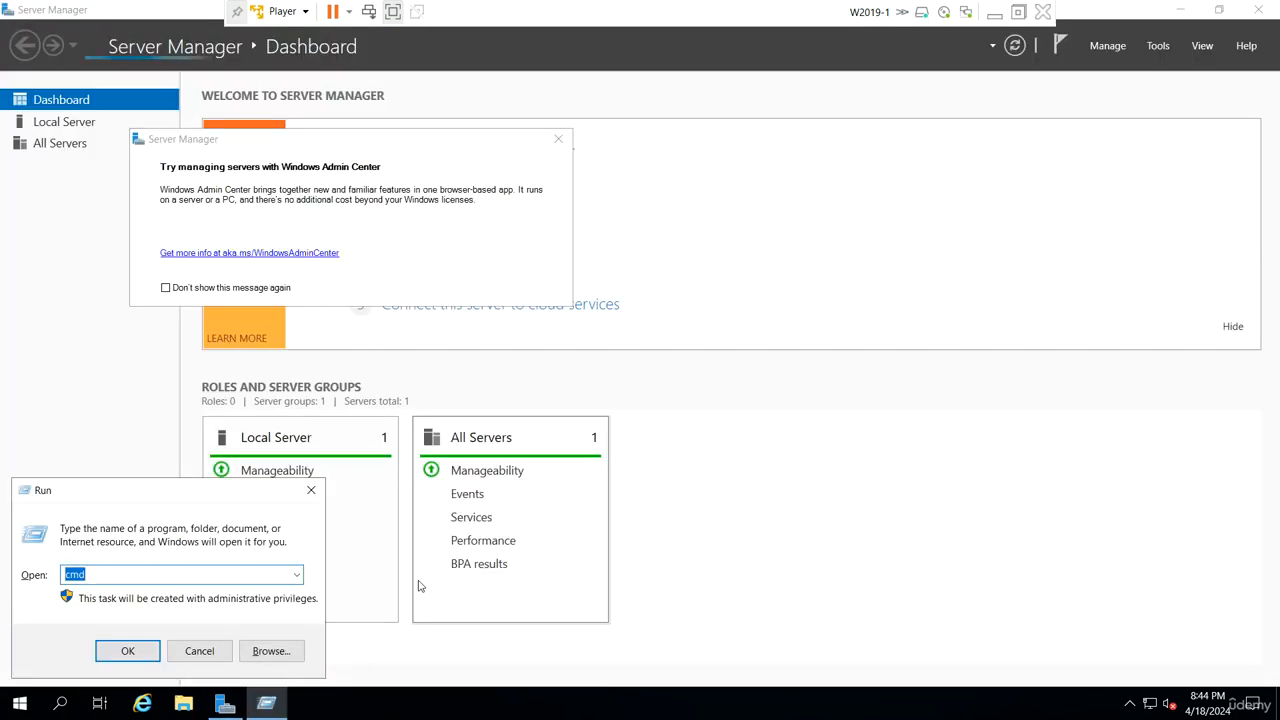
{"action": "key", "text": "Return"}
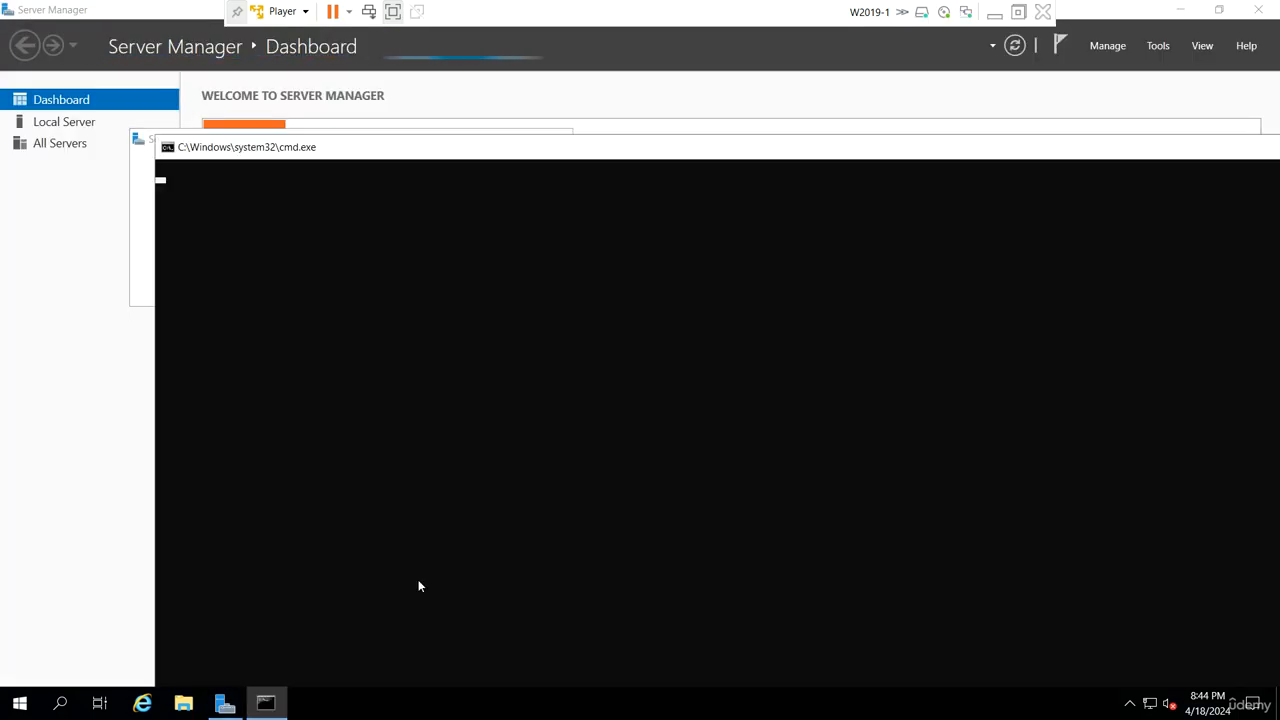
{"action": "type", "text": "ping"}
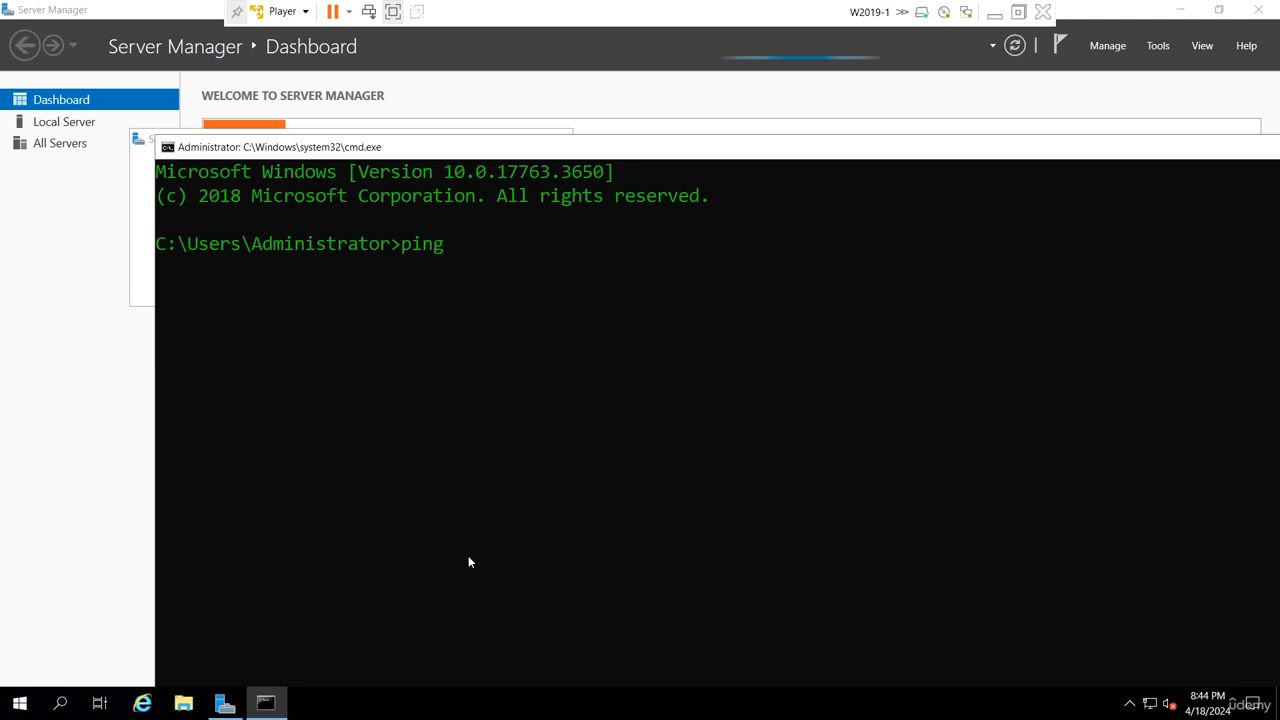
{"action": "type", "text": " w20"}
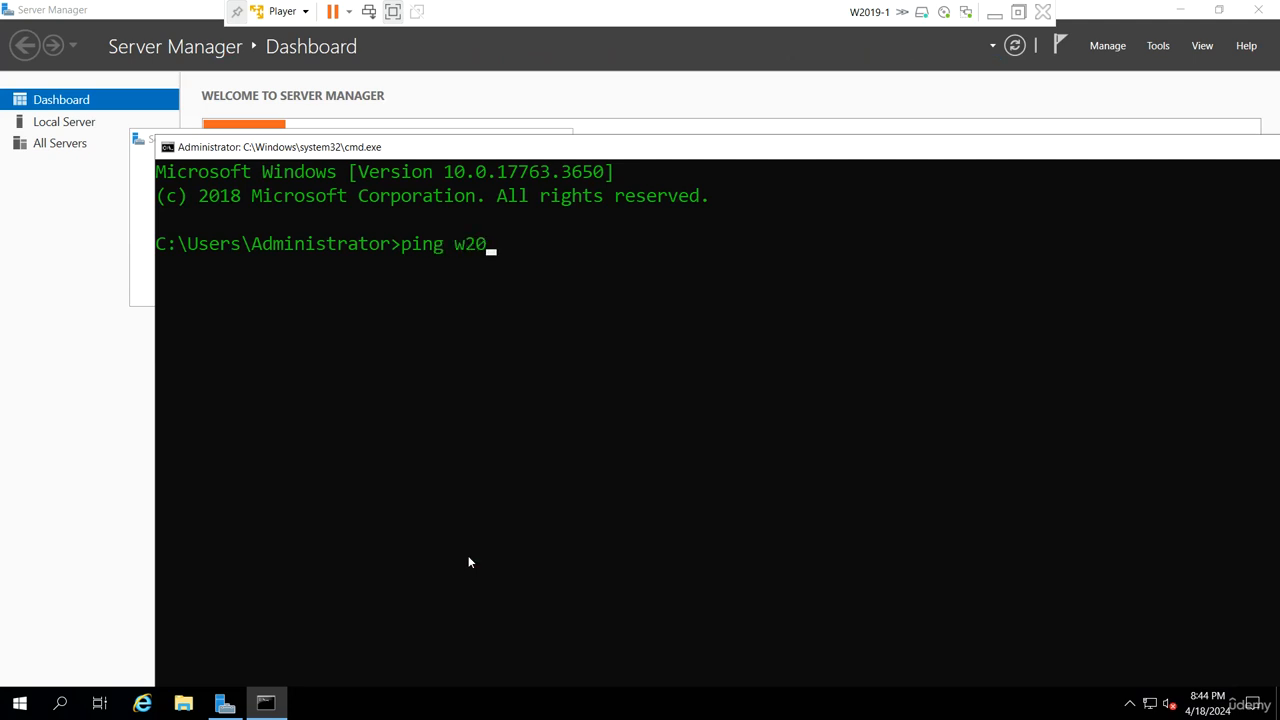
{"action": "type", "text": "19-2"}
{"action": "key", "text": "Return"}
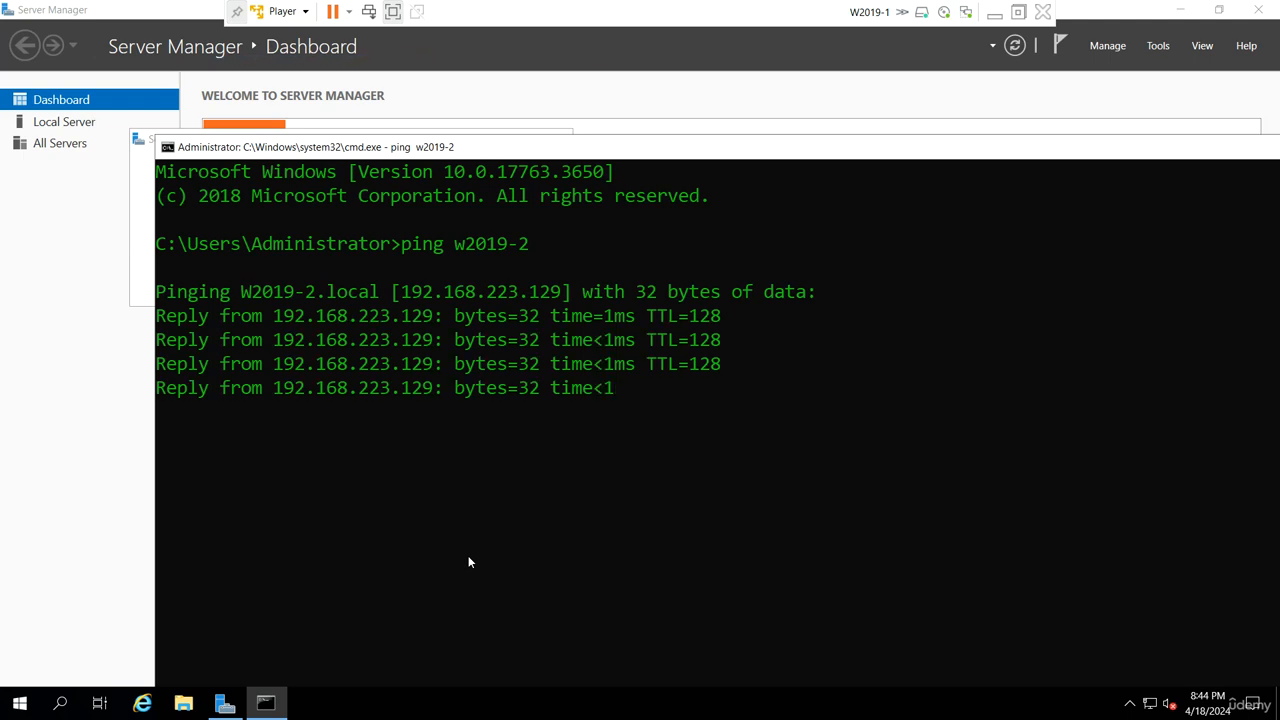
- Enlarge the command prompt and ping the second server by its fully qualified name w2019-2.udemy.local
{"action": "key", "text": "Up"}
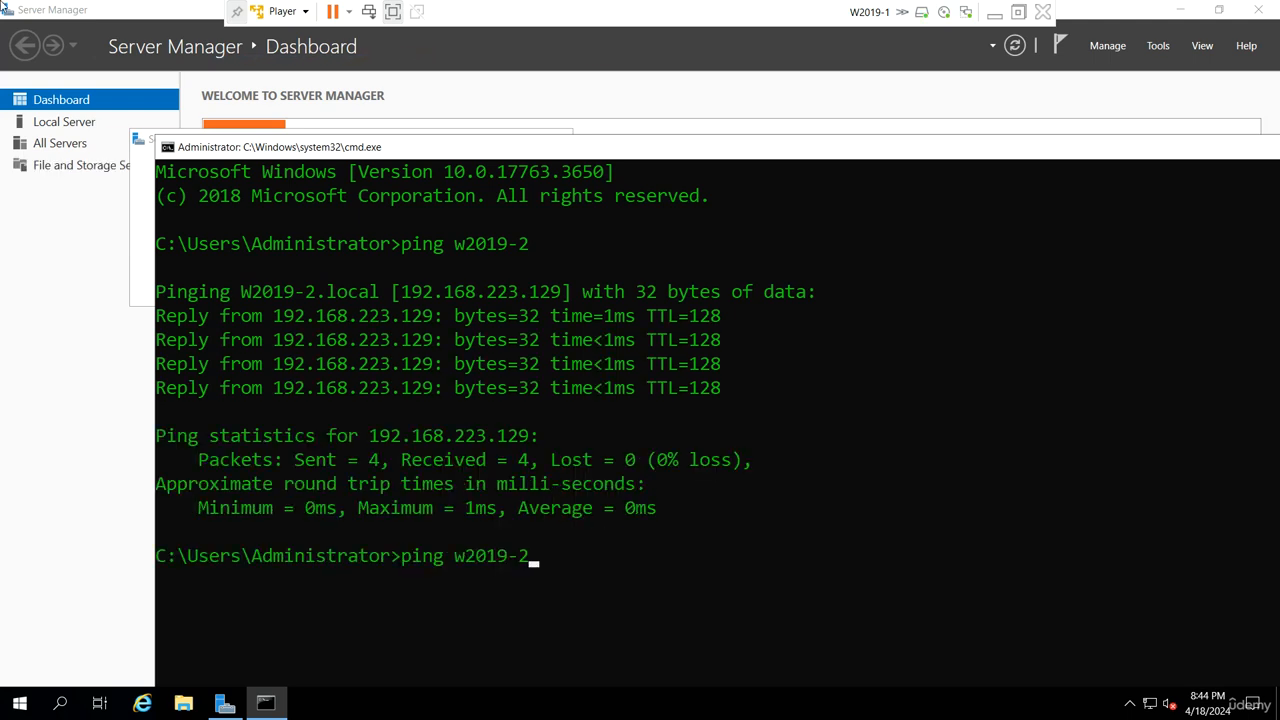
{"action": "type", "text": ".udemy"}
{"action": "key", "text": "super+Up"}
{"action": "type", "text": ".l"}
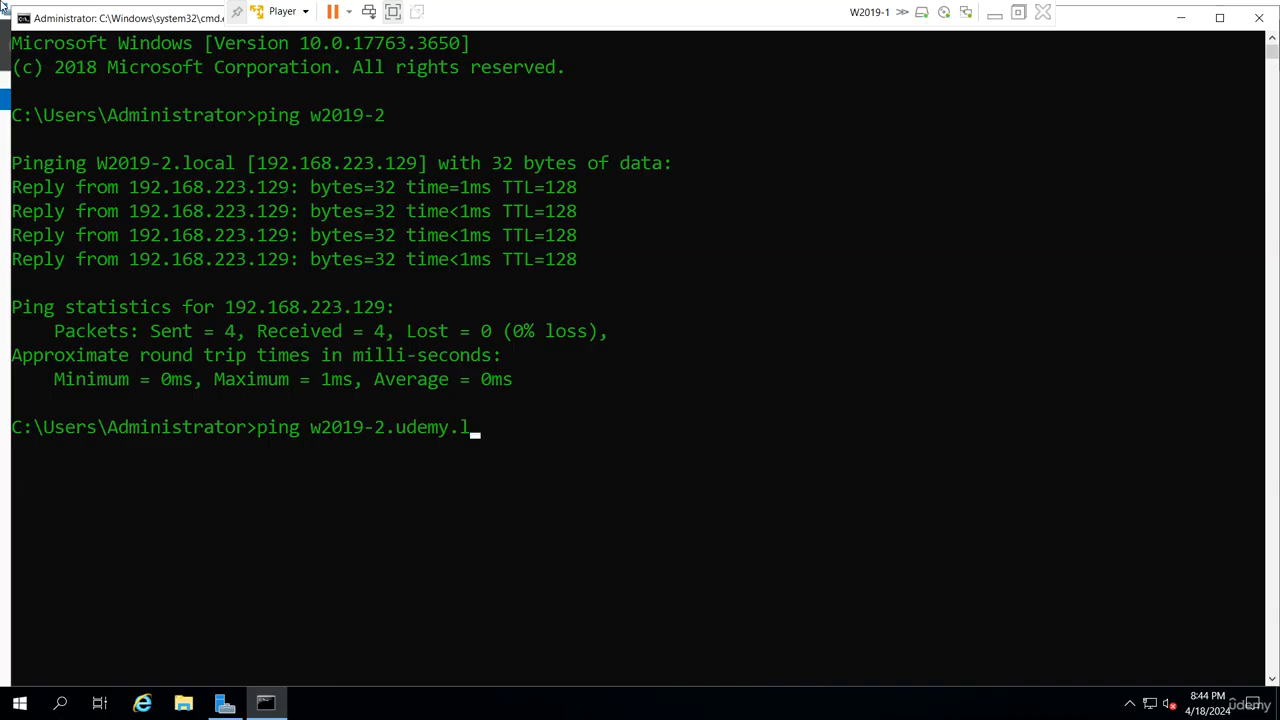
{"action": "type", "text": "ocal"}
{"action": "key", "text": "Return"}
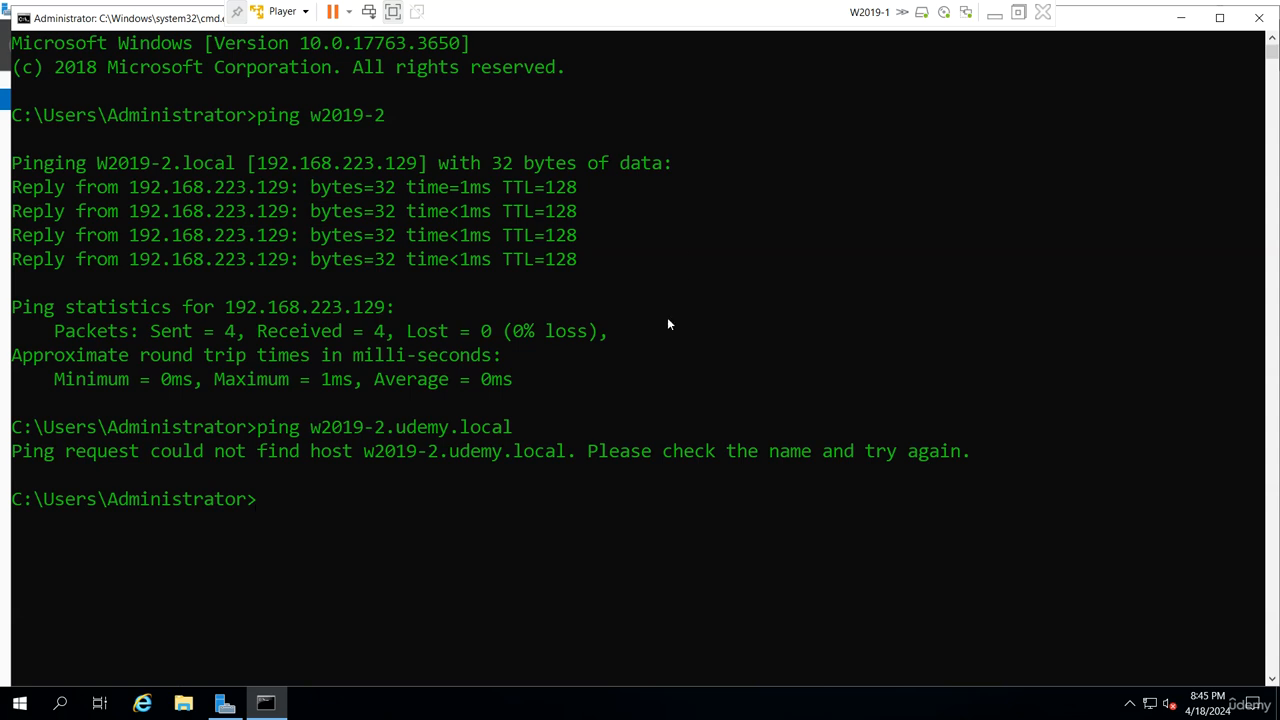
- Minimize the command prompt and start the Add Roles and Features Wizard in Server Manager, dismissing the Windows Admin Center message
{"action": "left_click", "coordinate": [1181, 17]}
{"action": "left_click", "coordinate": [558, 139]}
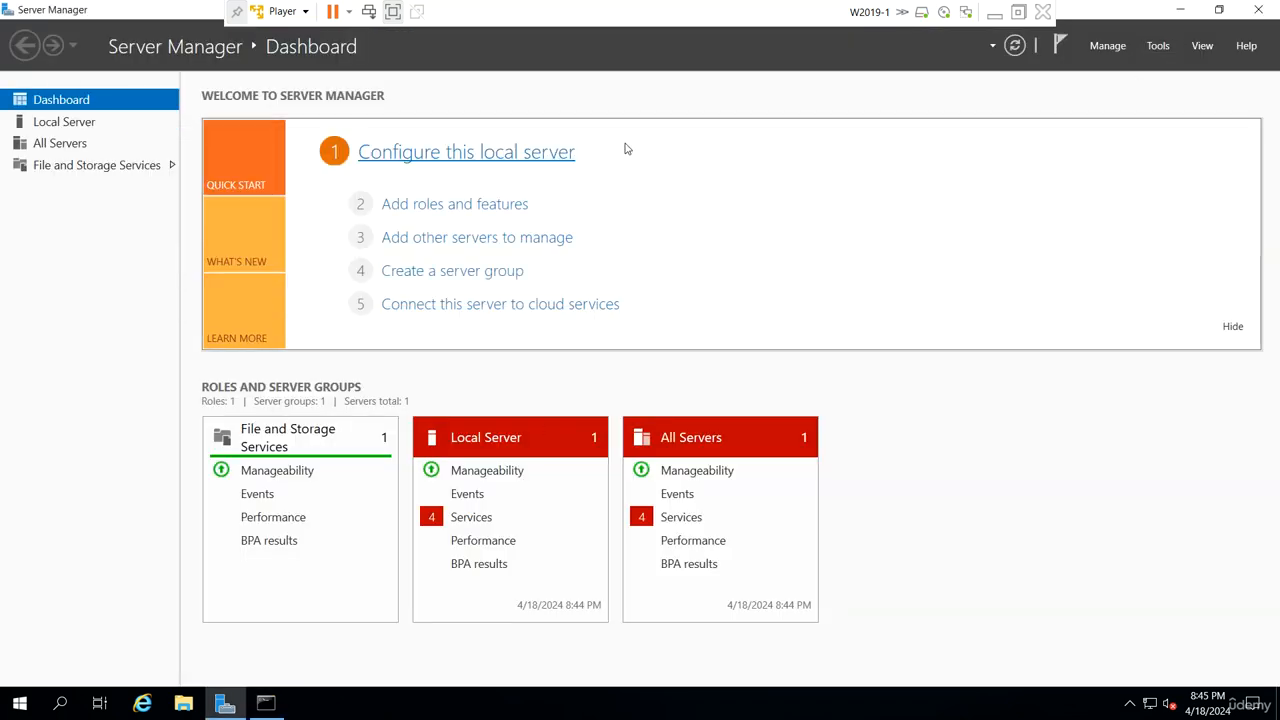
{"action": "left_click", "coordinate": [1110, 46]}
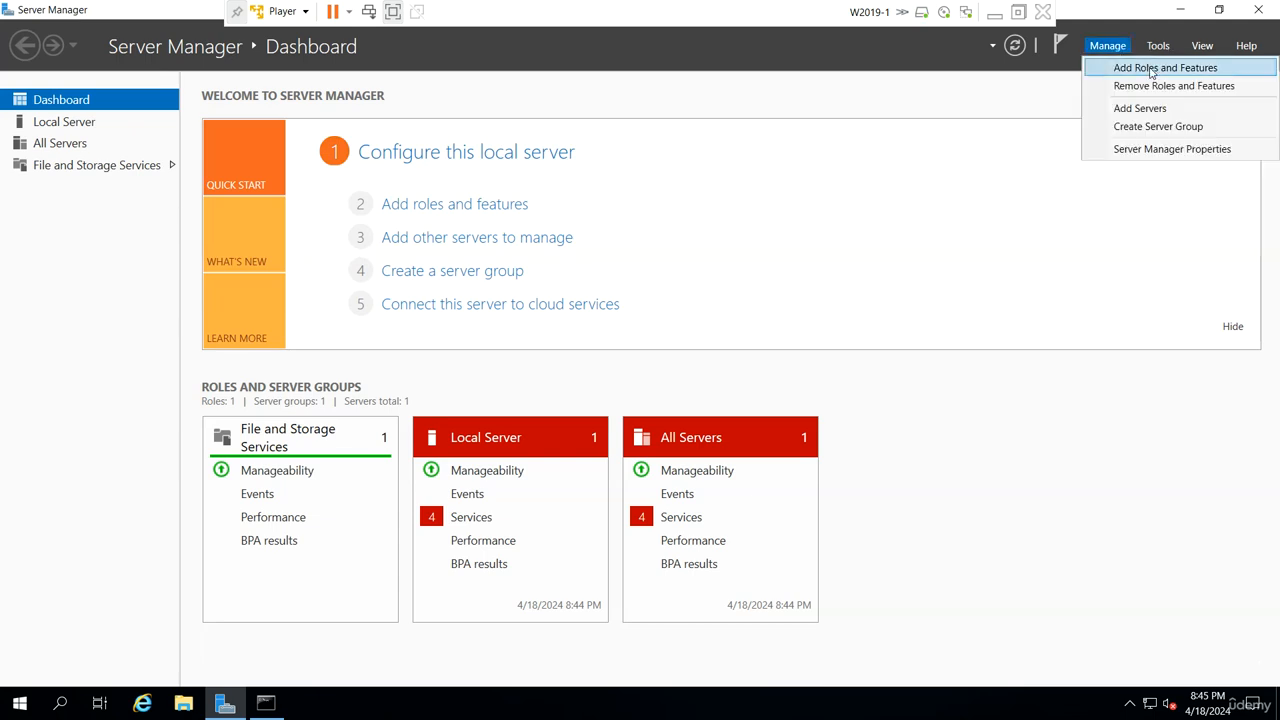
{"action": "left_click", "coordinate": [1151, 68]}
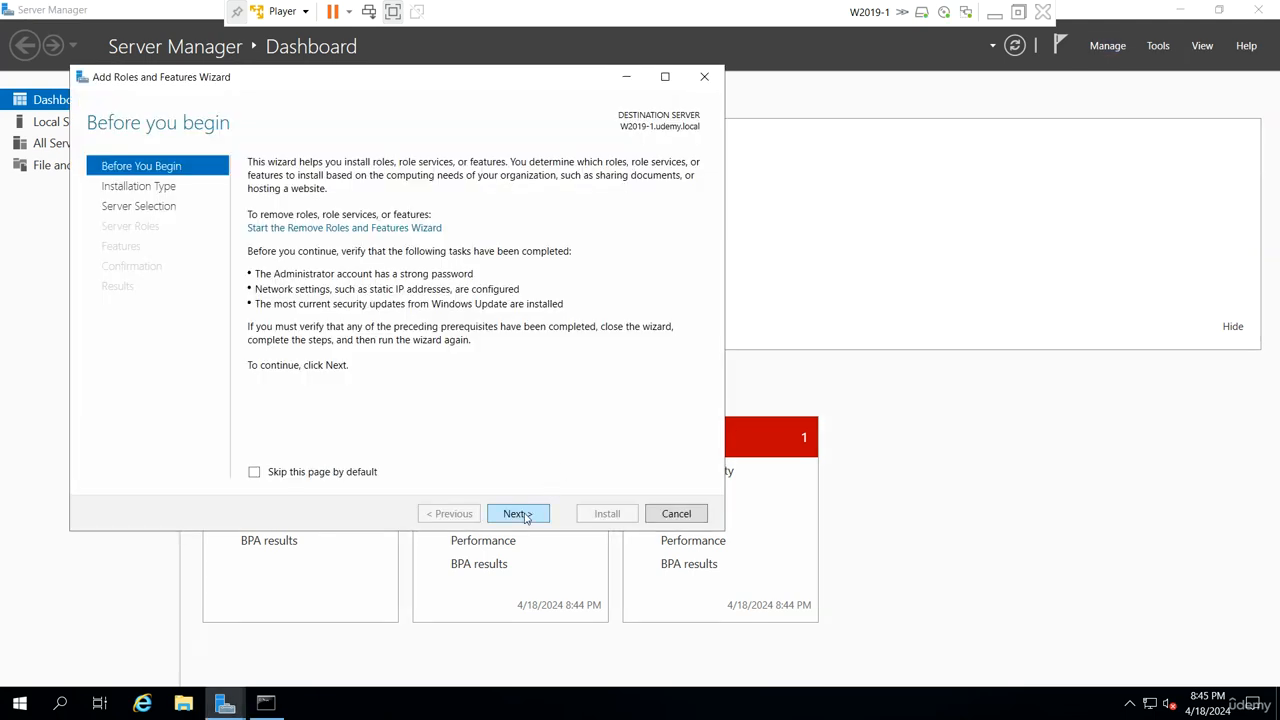
- Choose a role-based installation on W2019-1.udemy.local and select the DNS Server role with its required management tools
{"action": "left_click", "coordinate": [522, 513]}
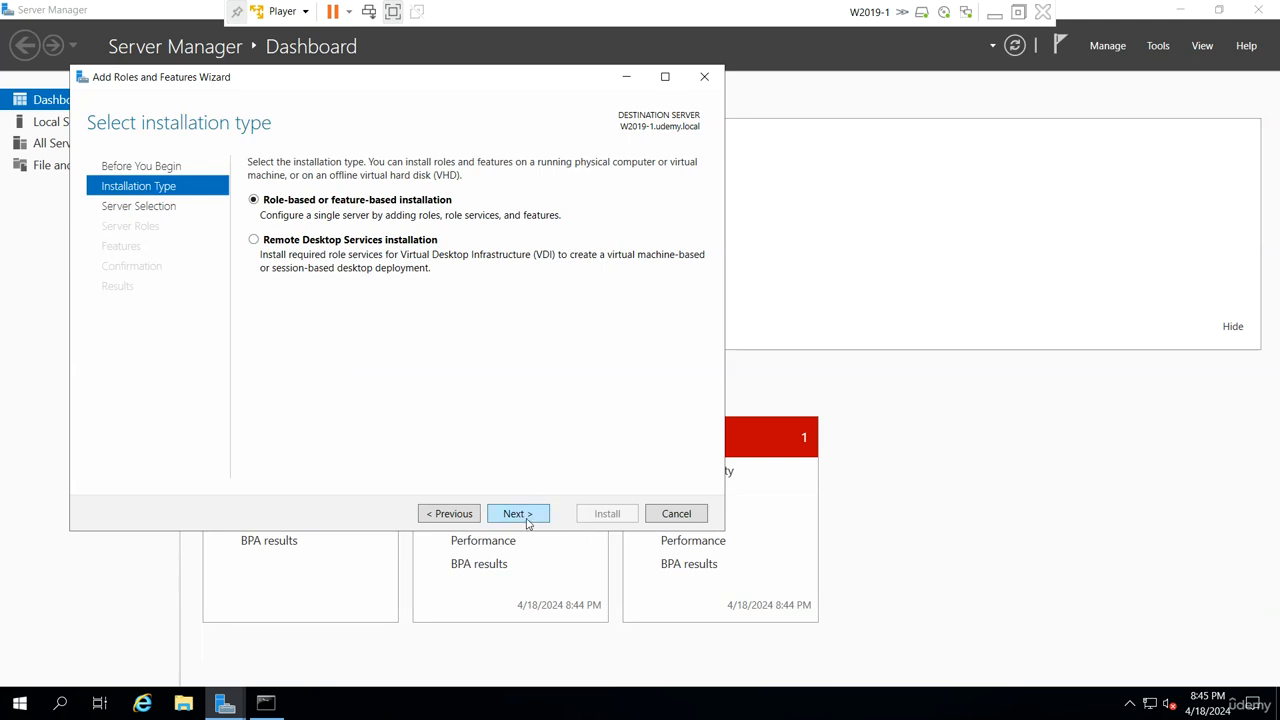
{"action": "left_click", "coordinate": [527, 519]}
{"action": "left_click", "coordinate": [527, 520]}
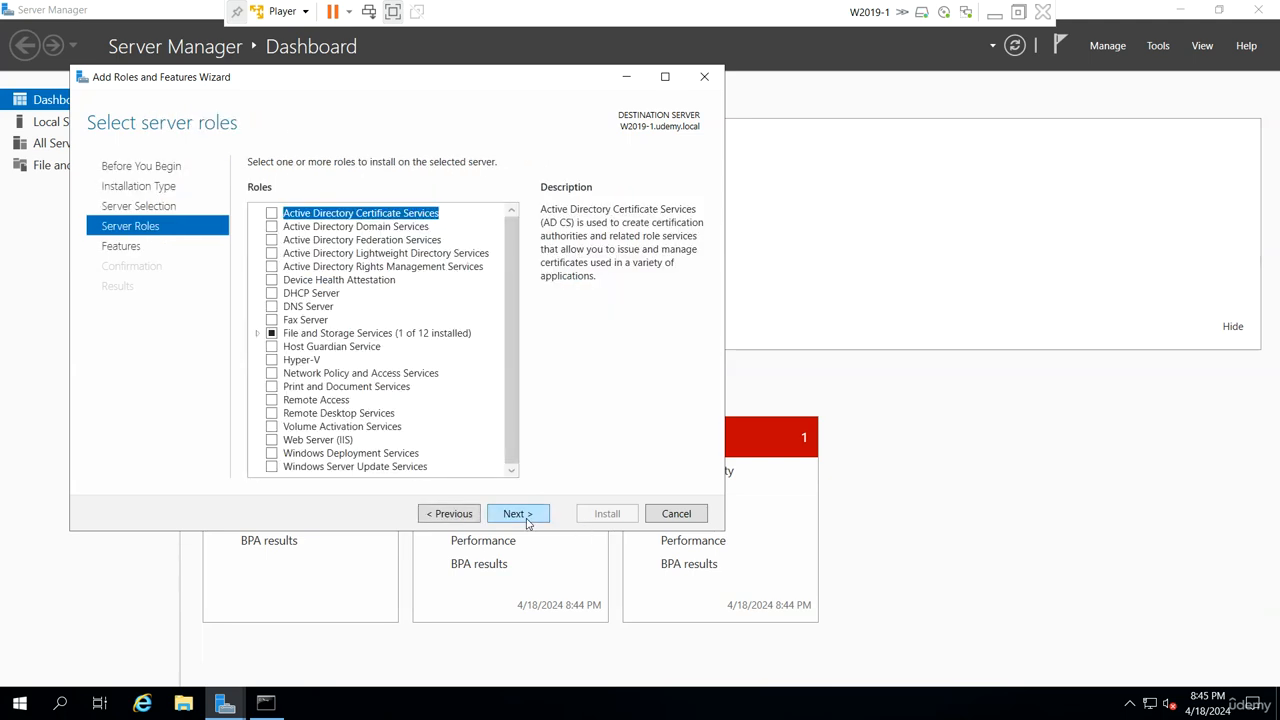
{"action": "left_click", "coordinate": [470, 520]}
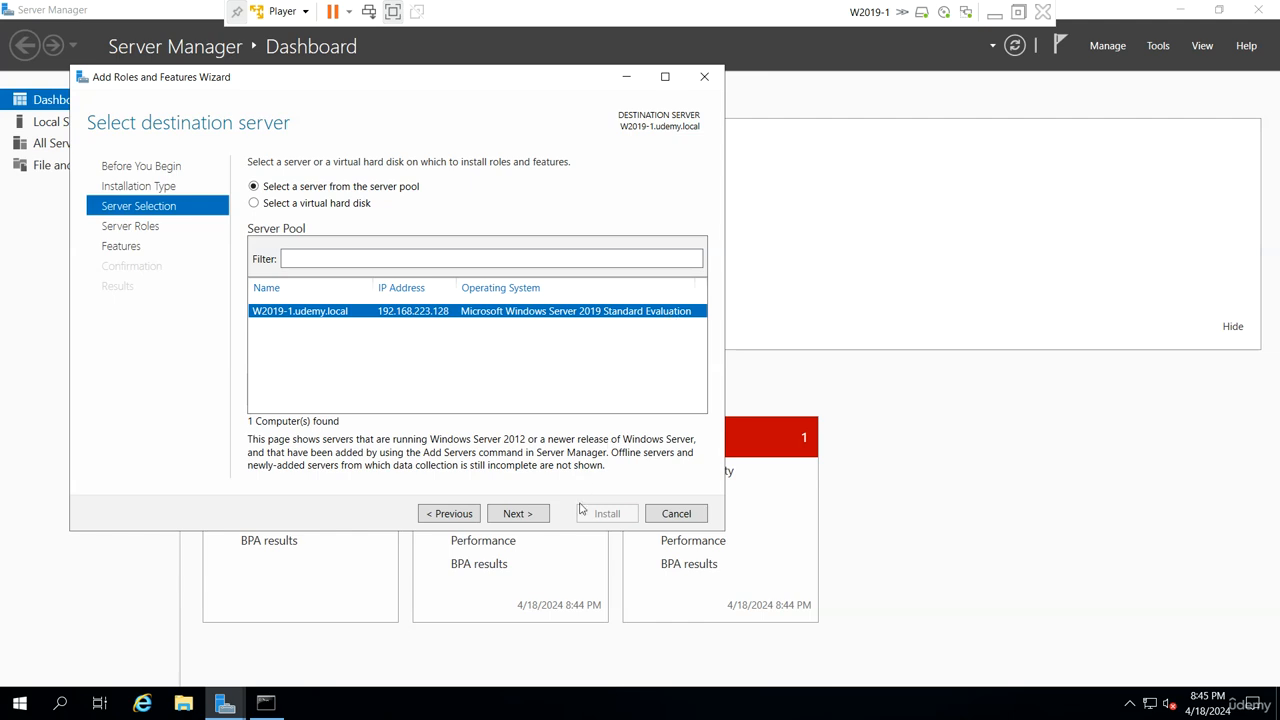
{"action": "left_click", "coordinate": [533, 517]}
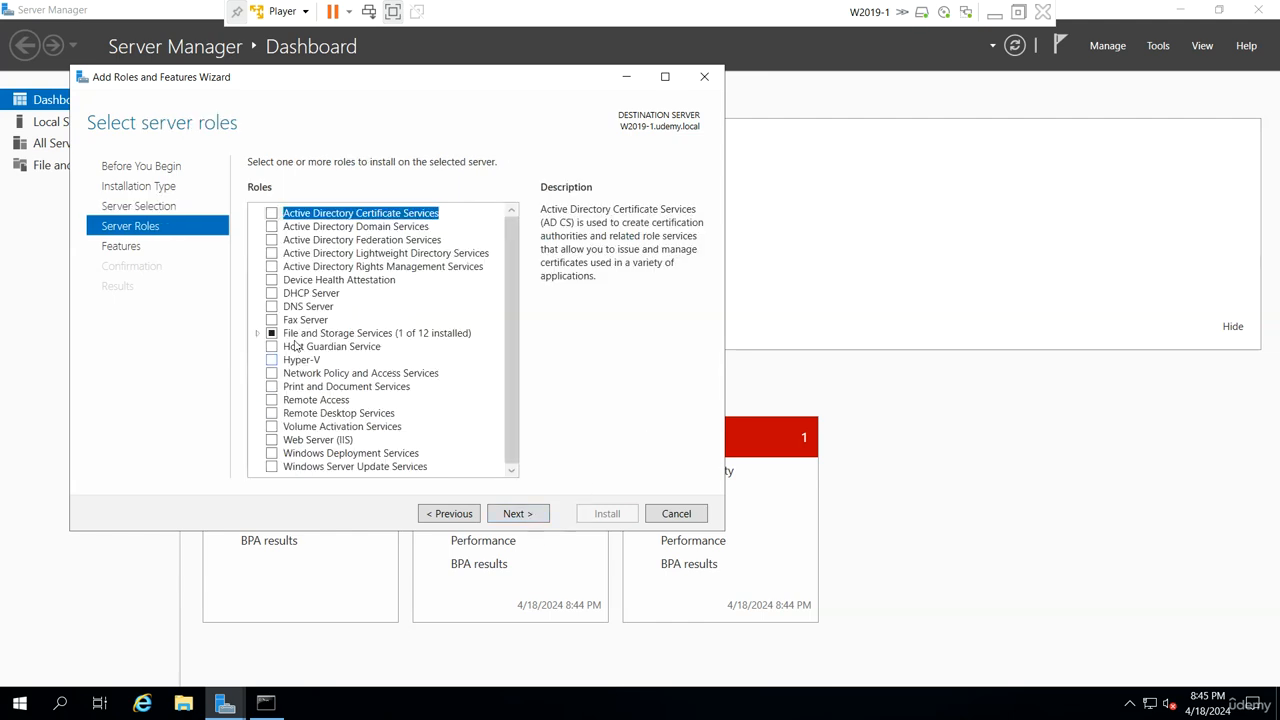
{"action": "left_click", "coordinate": [271, 307]}
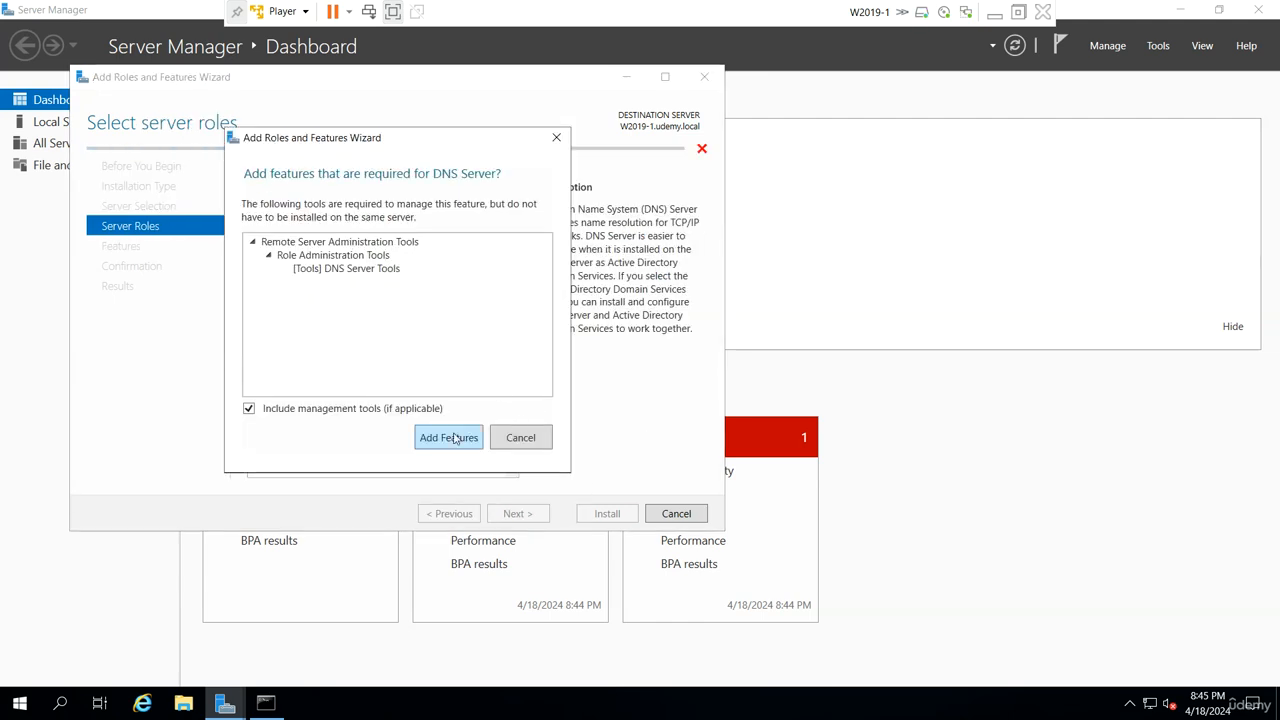
{"action": "left_click", "coordinate": [449, 437]}
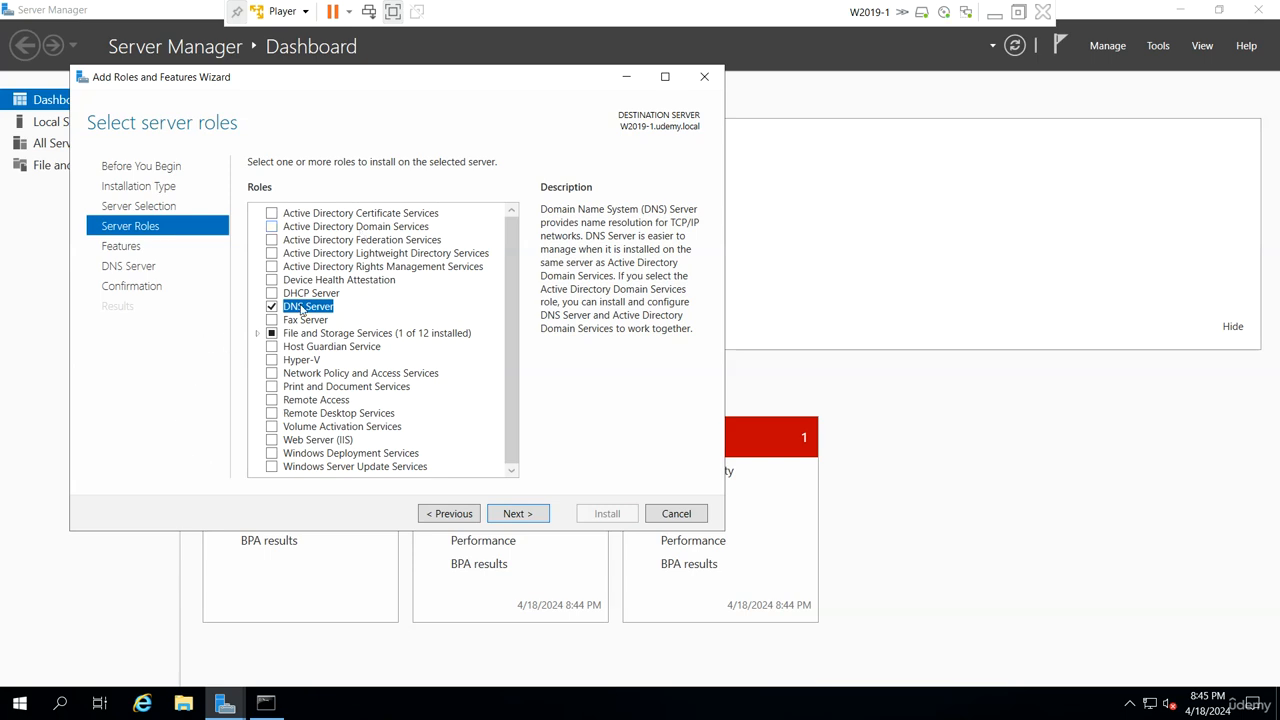
- Install the DNS Server role without extra features and close the wizard once the installation is complete
{"action": "left_click", "coordinate": [532, 516]}
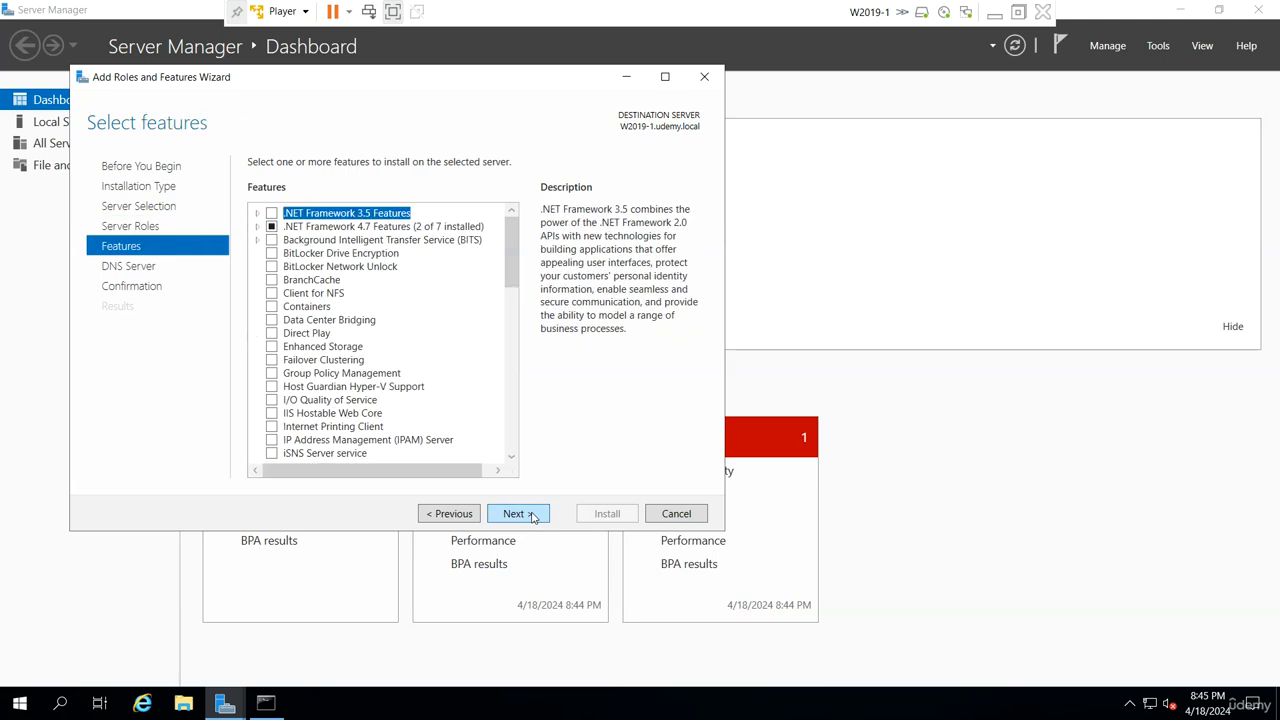
{"action": "left_click", "coordinate": [532, 516]}
{"action": "left_click", "coordinate": [530, 515]}
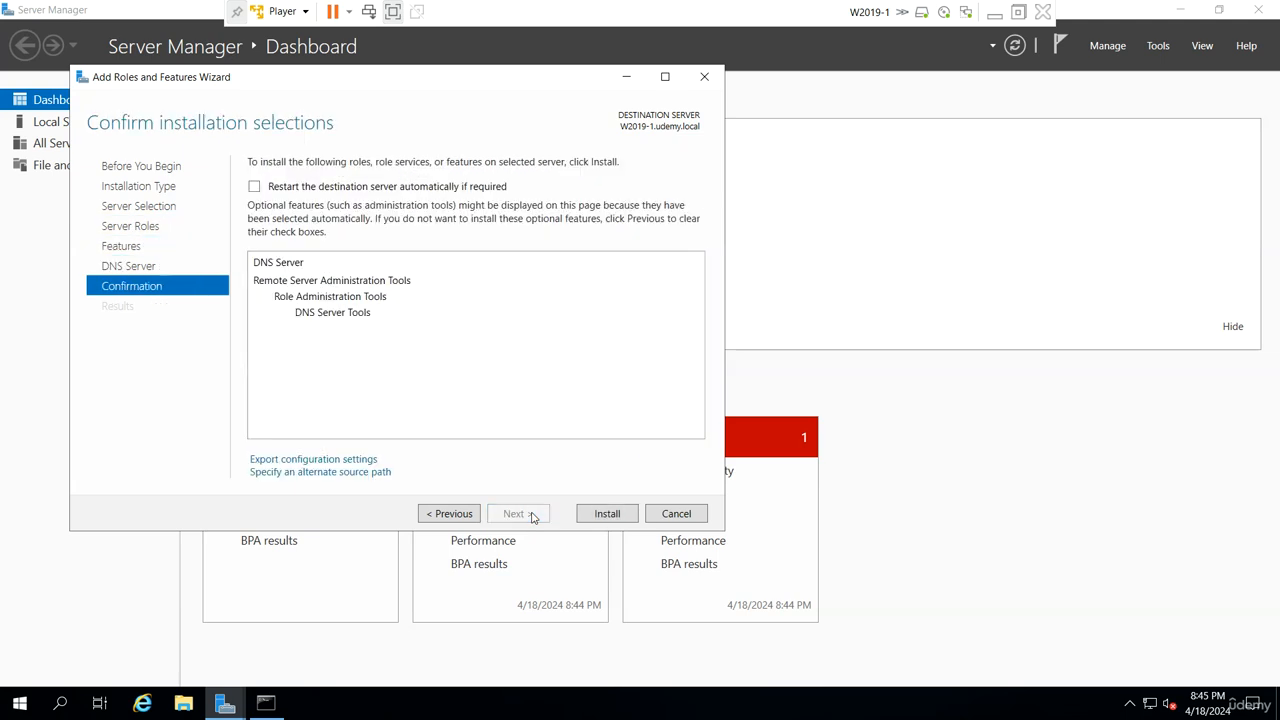
{"action": "left_click", "coordinate": [612, 515]}
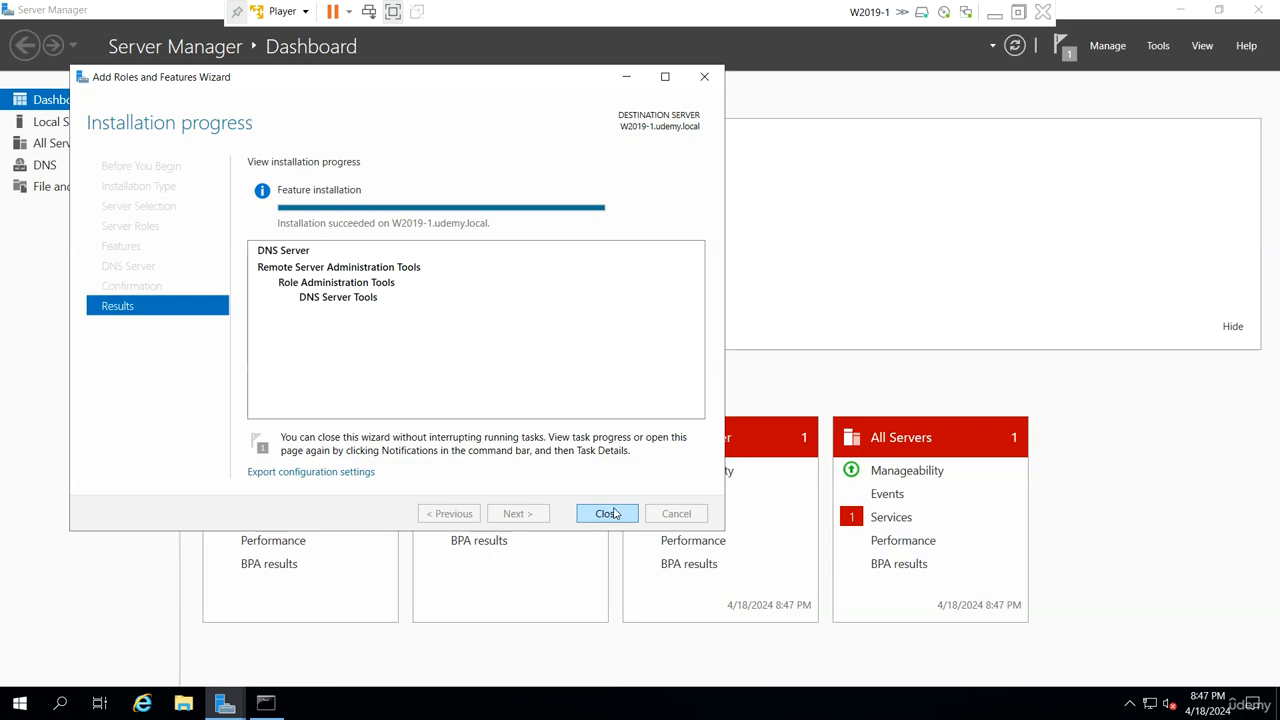
{"action": "left_click", "coordinate": [614, 515]}
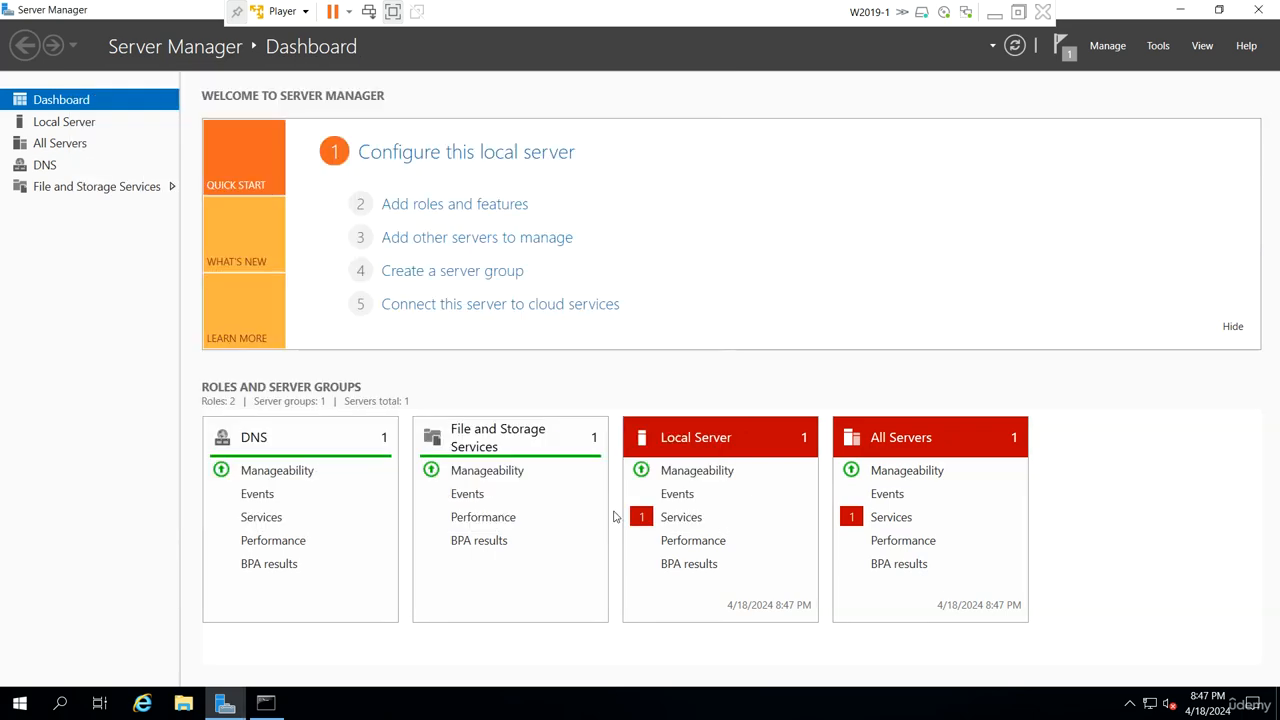
- Return to the command prompt and repeat the ping to w2019-2.udemy.local
{"action": "left_click", "coordinate": [1157, 47]}
{"action": "left_click", "coordinate": [265, 703]}
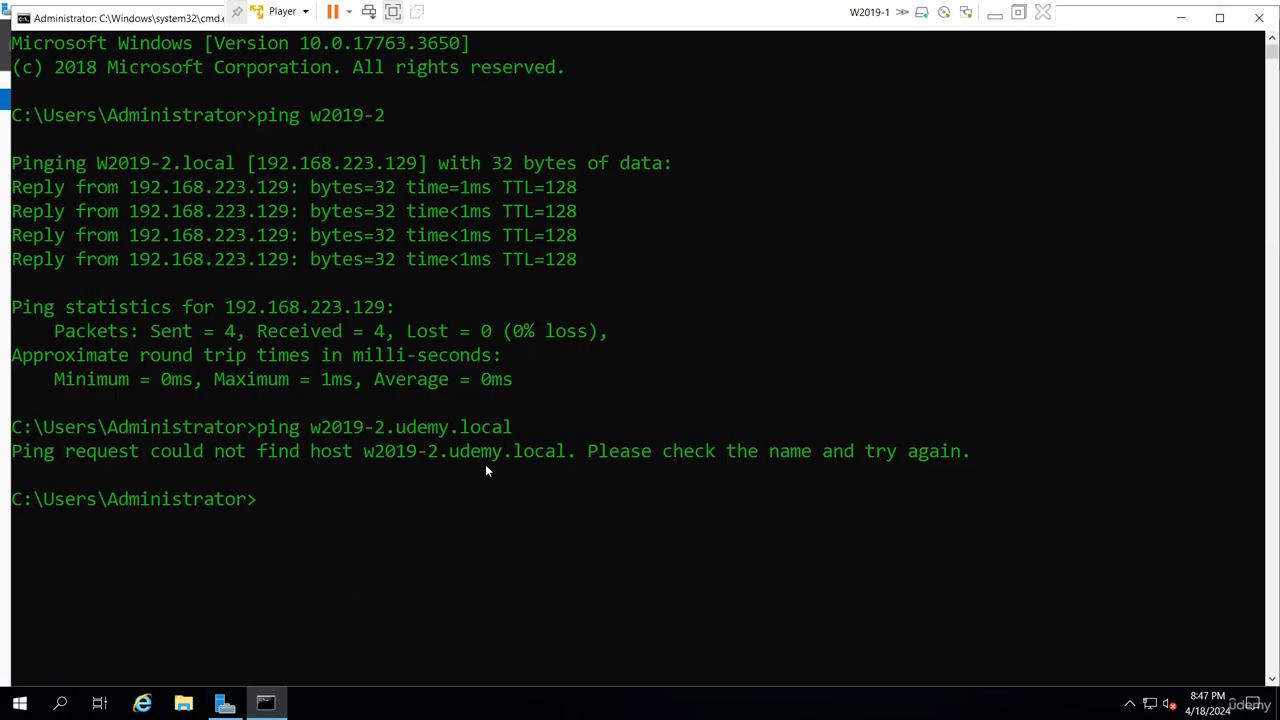
{"action": "left_click", "coordinate": [484, 466]}
{"action": "key", "text": "Up"}
{"action": "key", "text": "Return"}
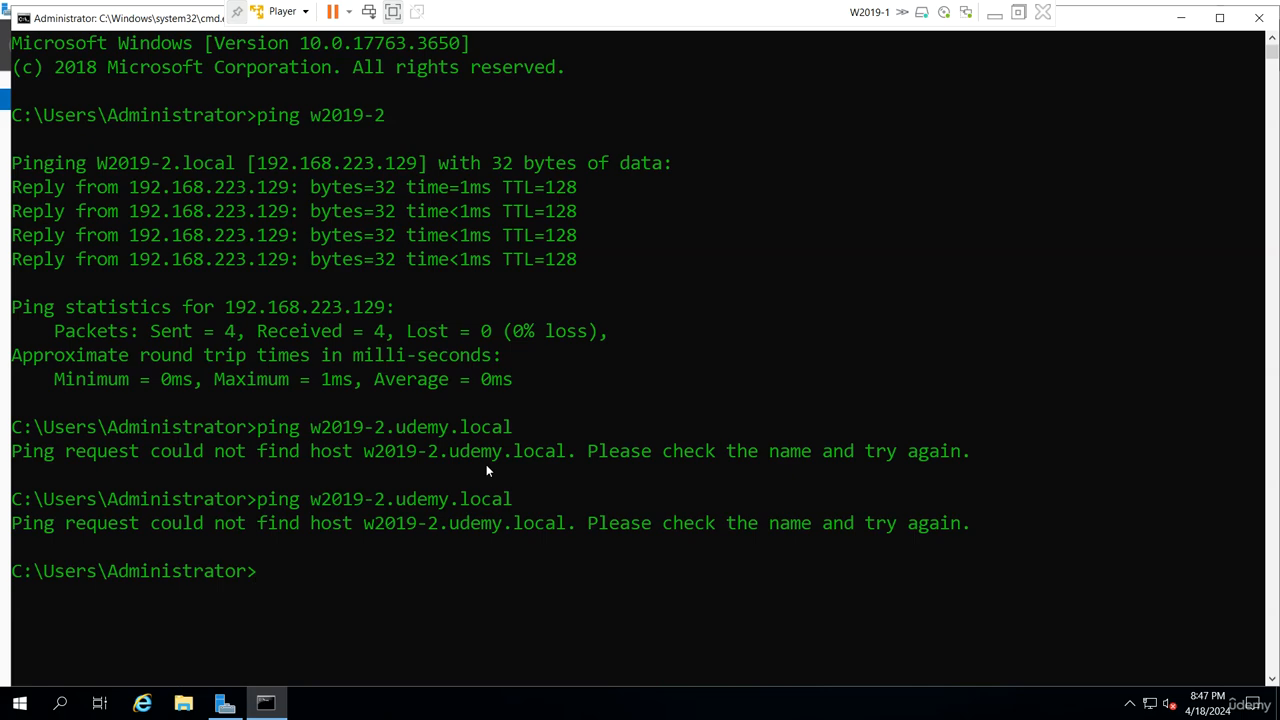
- Open DNS Manager from Server Manager and display the Forward Lookup Zones of W2019-1
{"action": "left_click", "coordinate": [225, 703]}
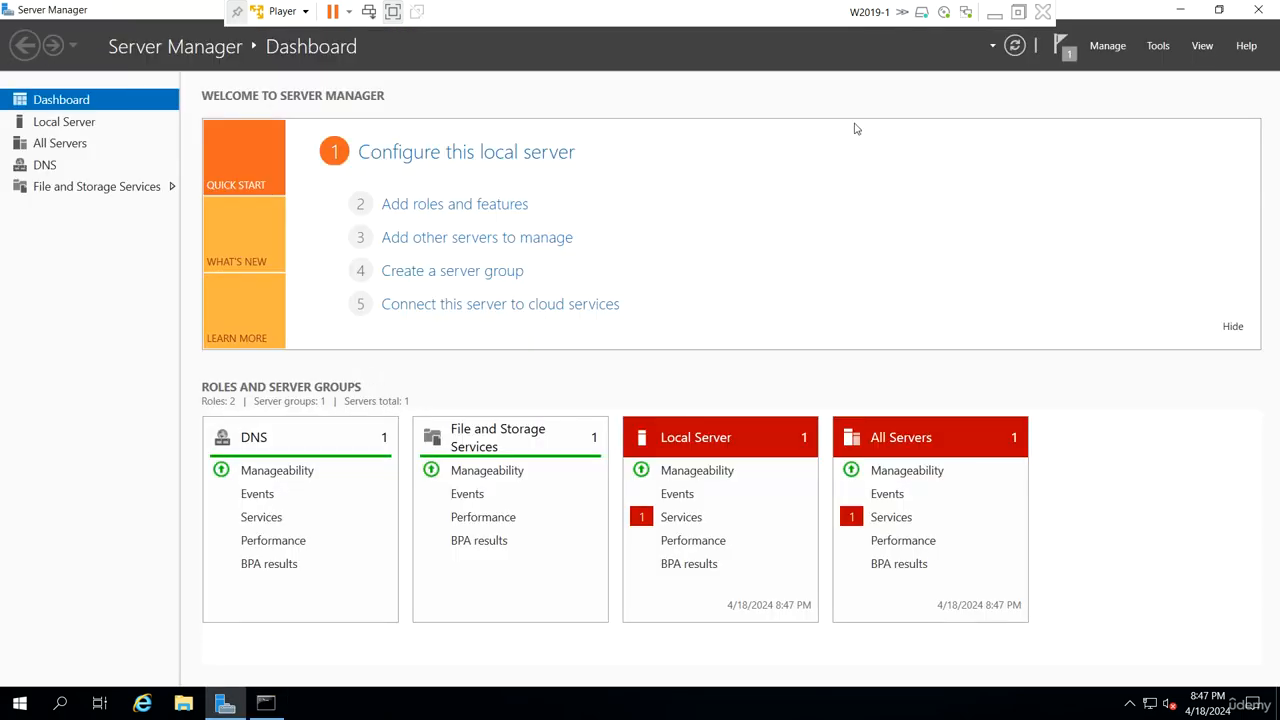
{"action": "left_click", "coordinate": [1160, 45]}
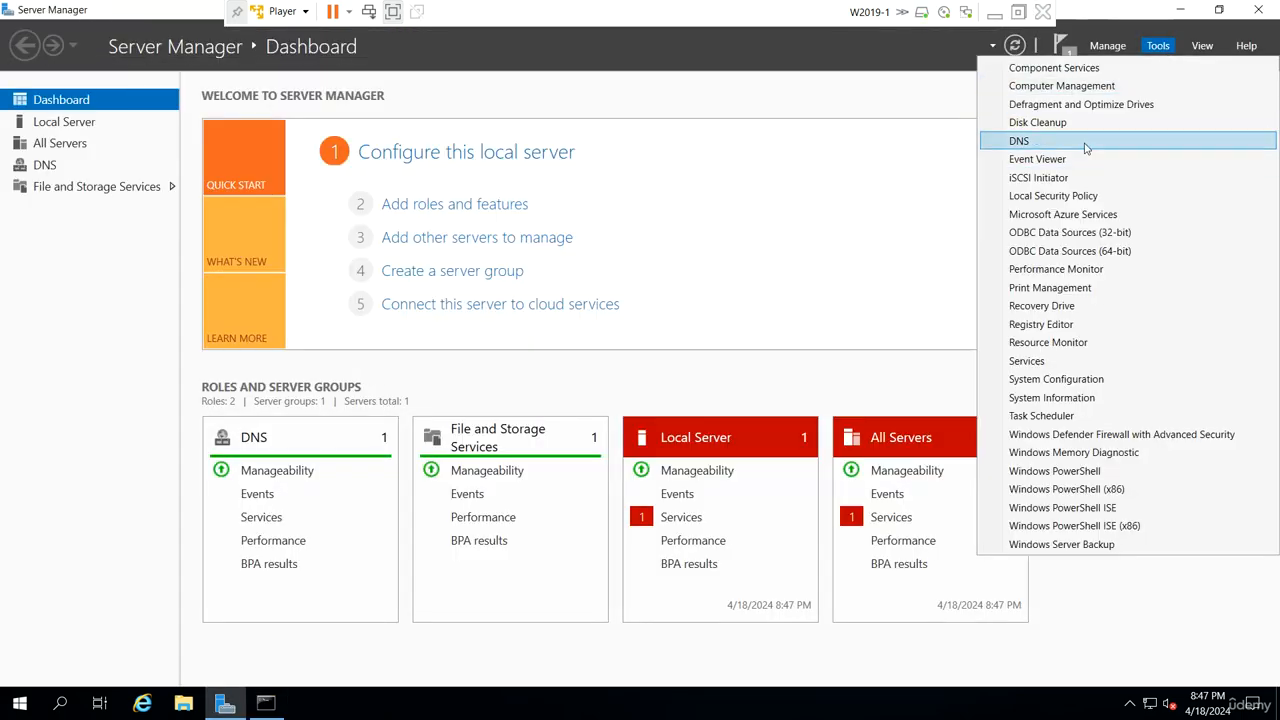
{"action": "left_click", "coordinate": [1087, 145]}
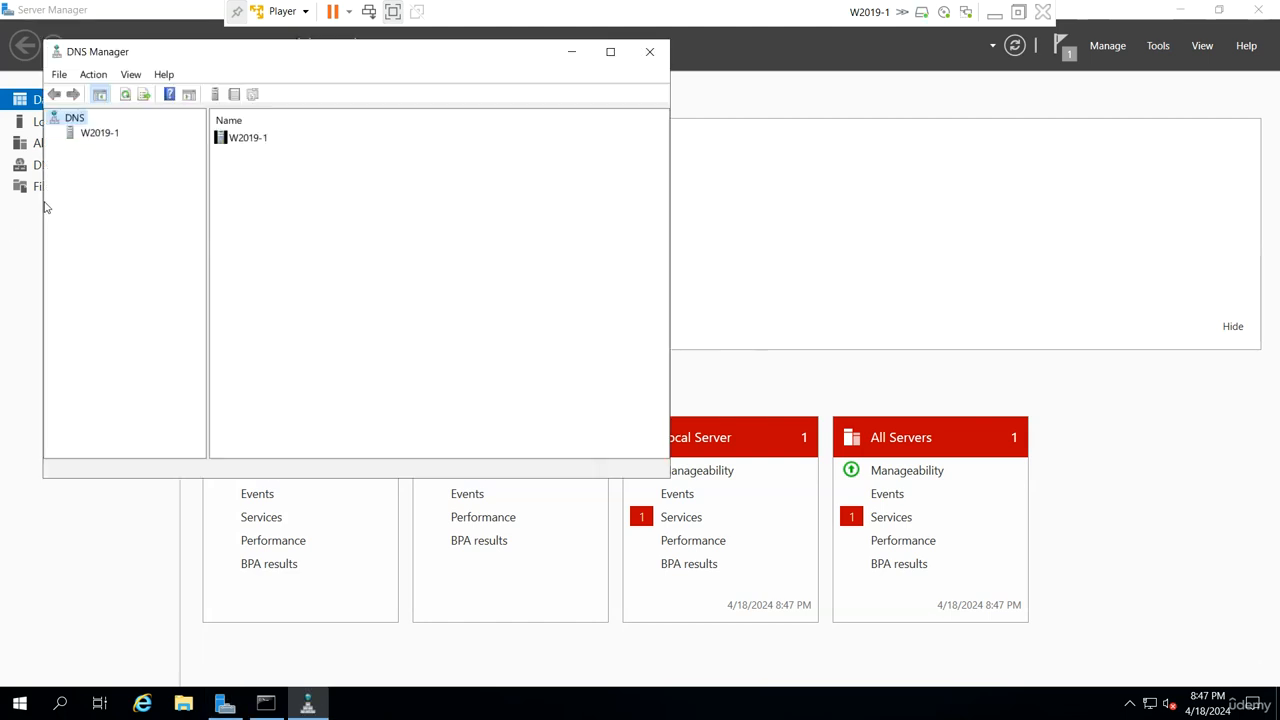
{"action": "left_click", "coordinate": [86, 136]}
{"action": "left_click", "coordinate": [54, 133]}
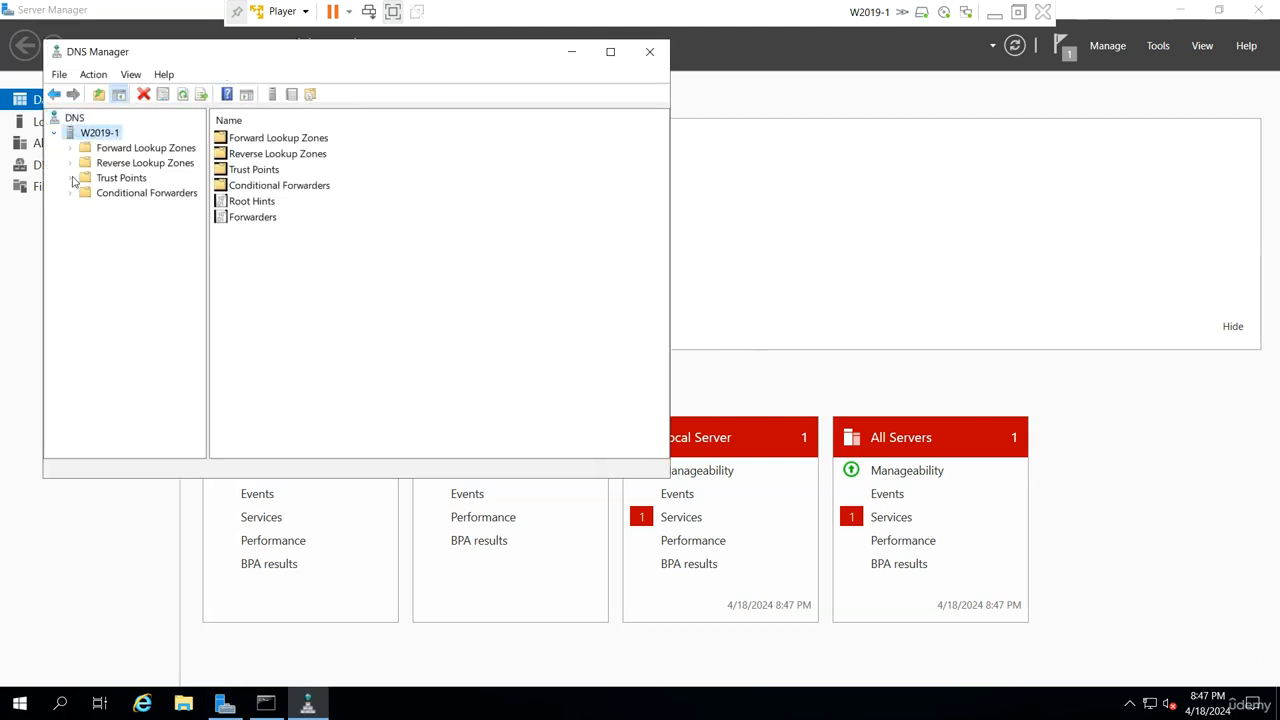
{"action": "left_click", "coordinate": [127, 150]}
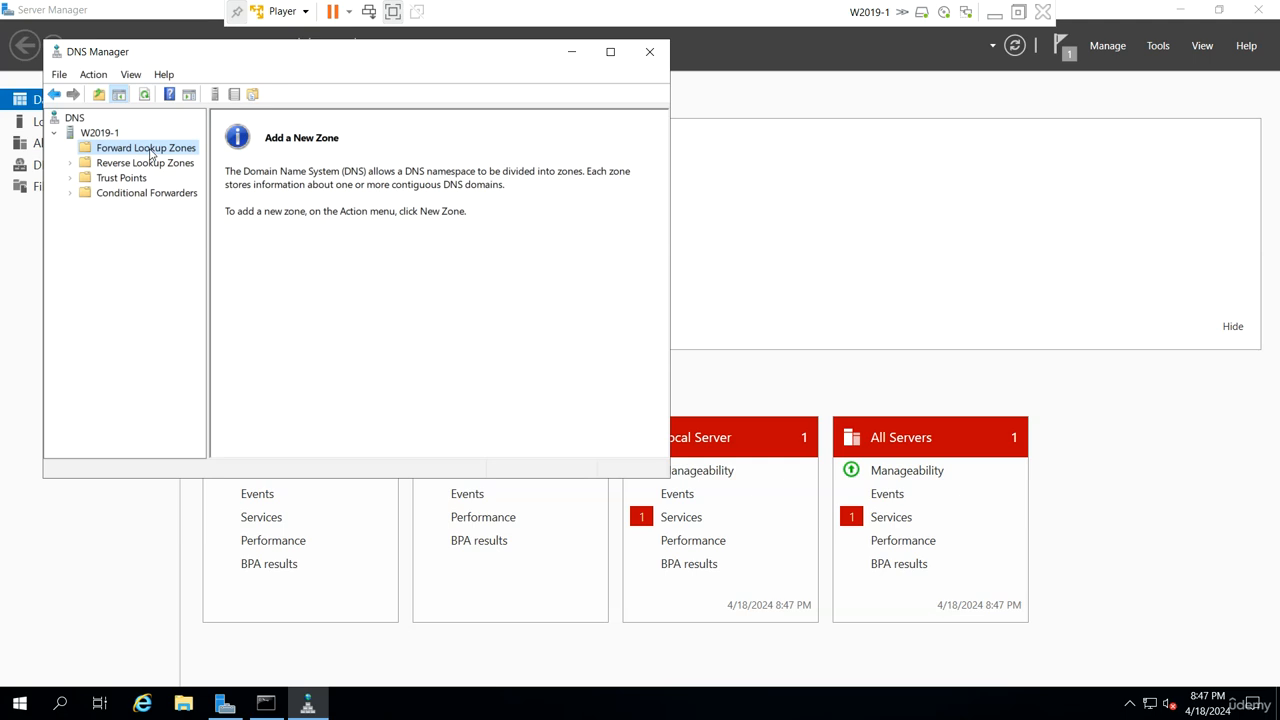
- Define a new primary forward lookup zone named udemy.local with the new zone file udemy.local.dns and dynamic updates disallowed
{"action": "right_click", "coordinate": [169, 147]}
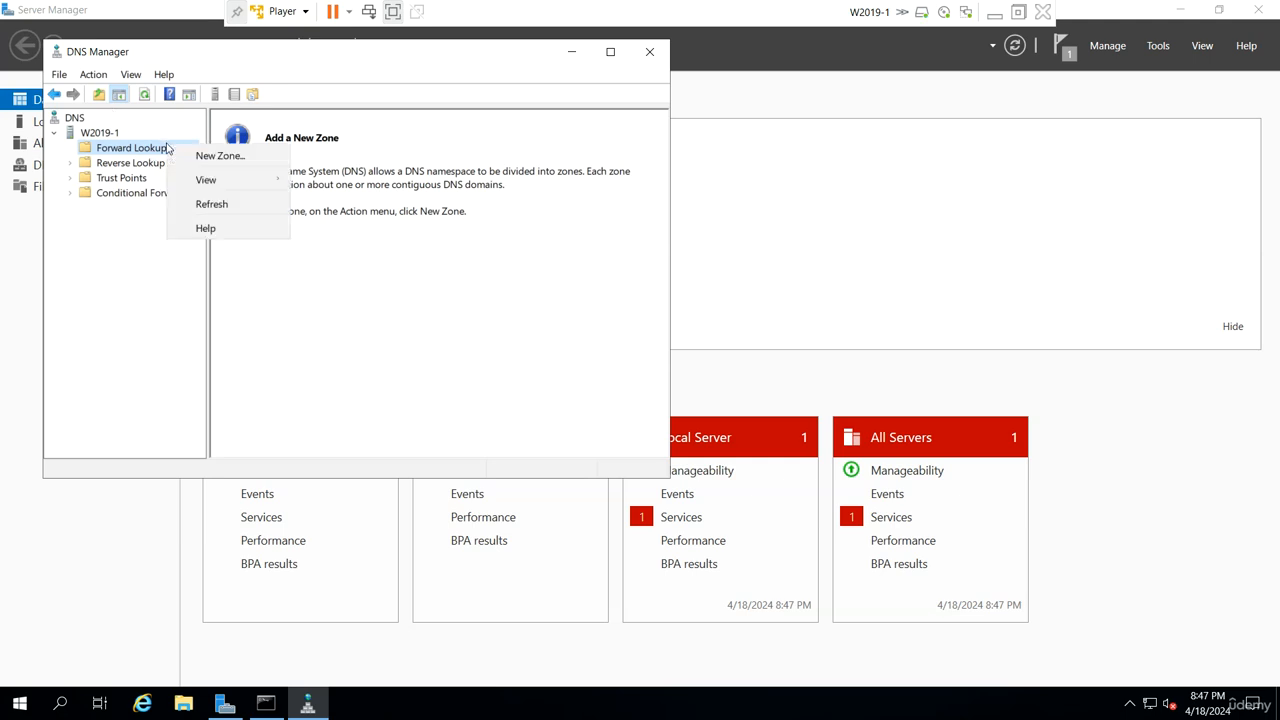
{"action": "left_click", "coordinate": [187, 155]}
{"action": "left_click", "coordinate": [356, 383]}
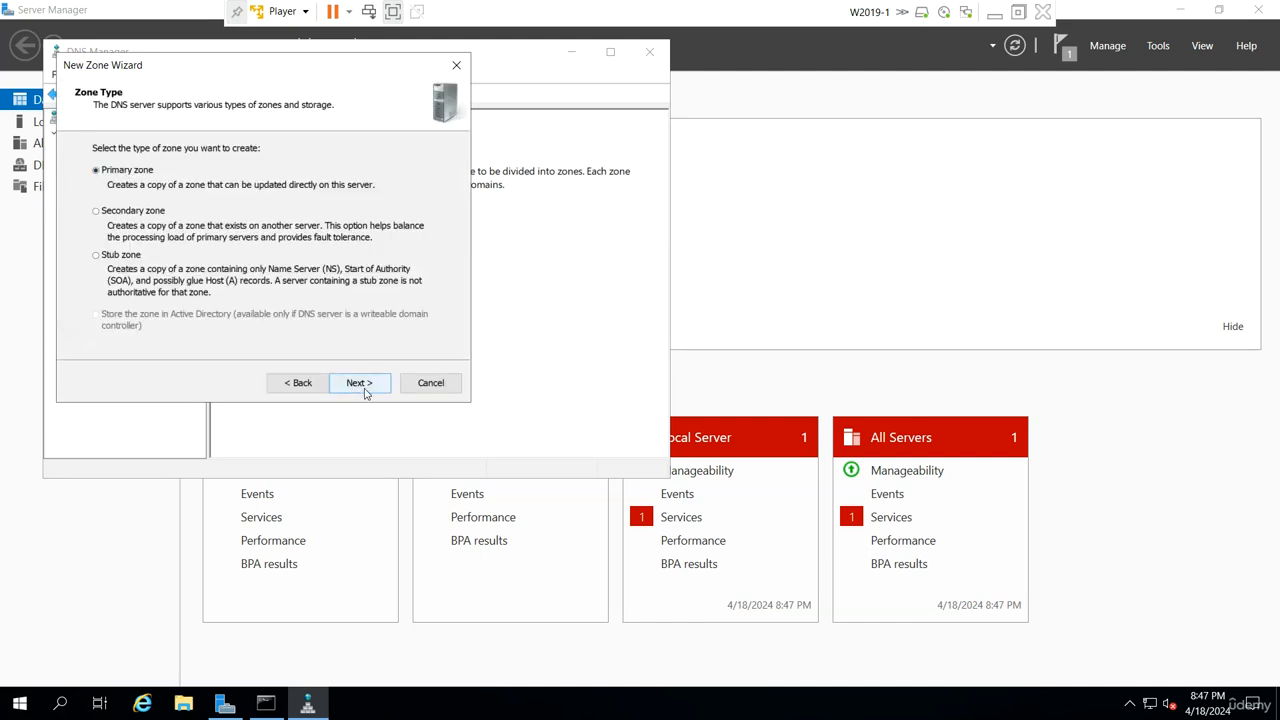
{"action": "left_click", "coordinate": [365, 386]}
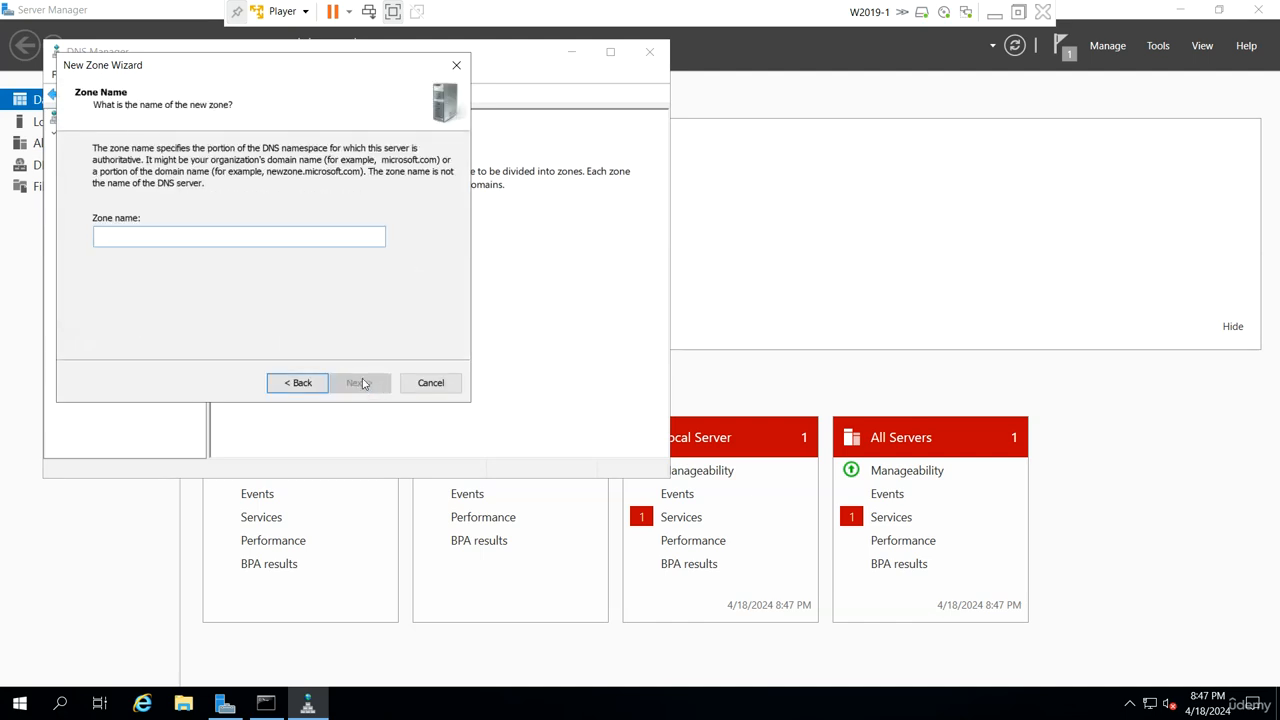
{"action": "type", "text": "udemy."}
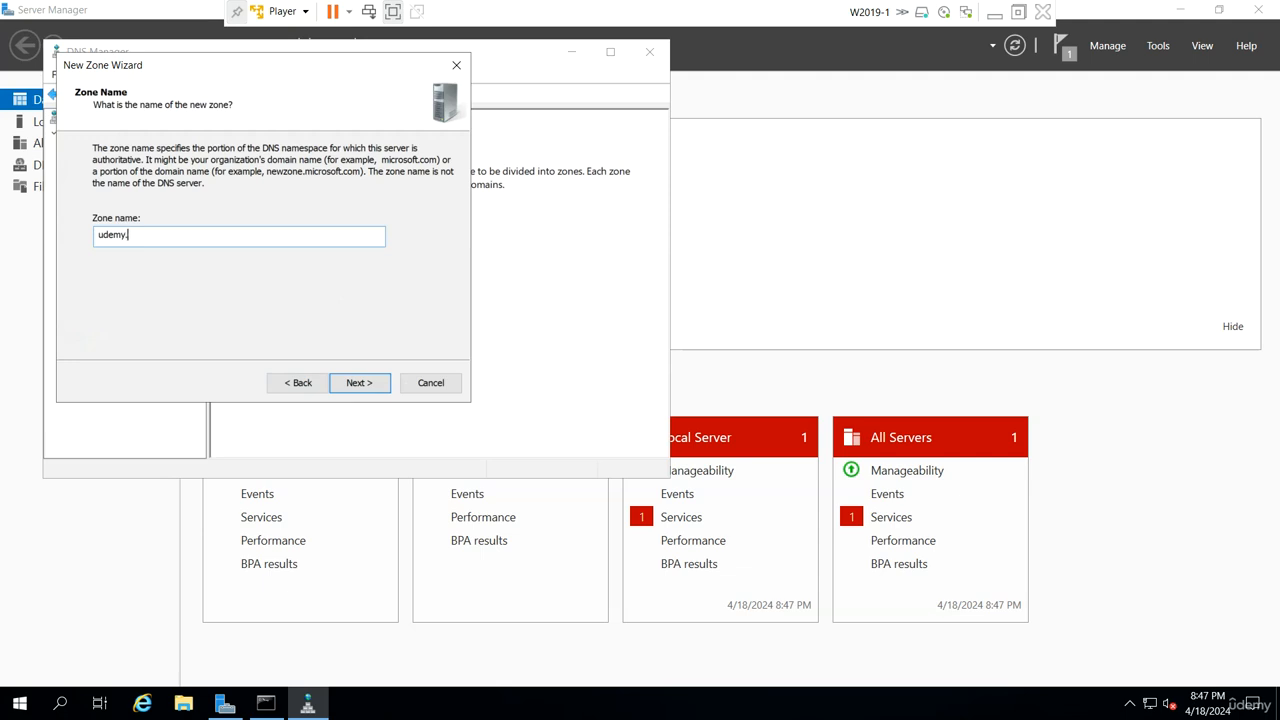
{"action": "type", "text": "local"}
{"action": "left_click", "coordinate": [363, 383]}
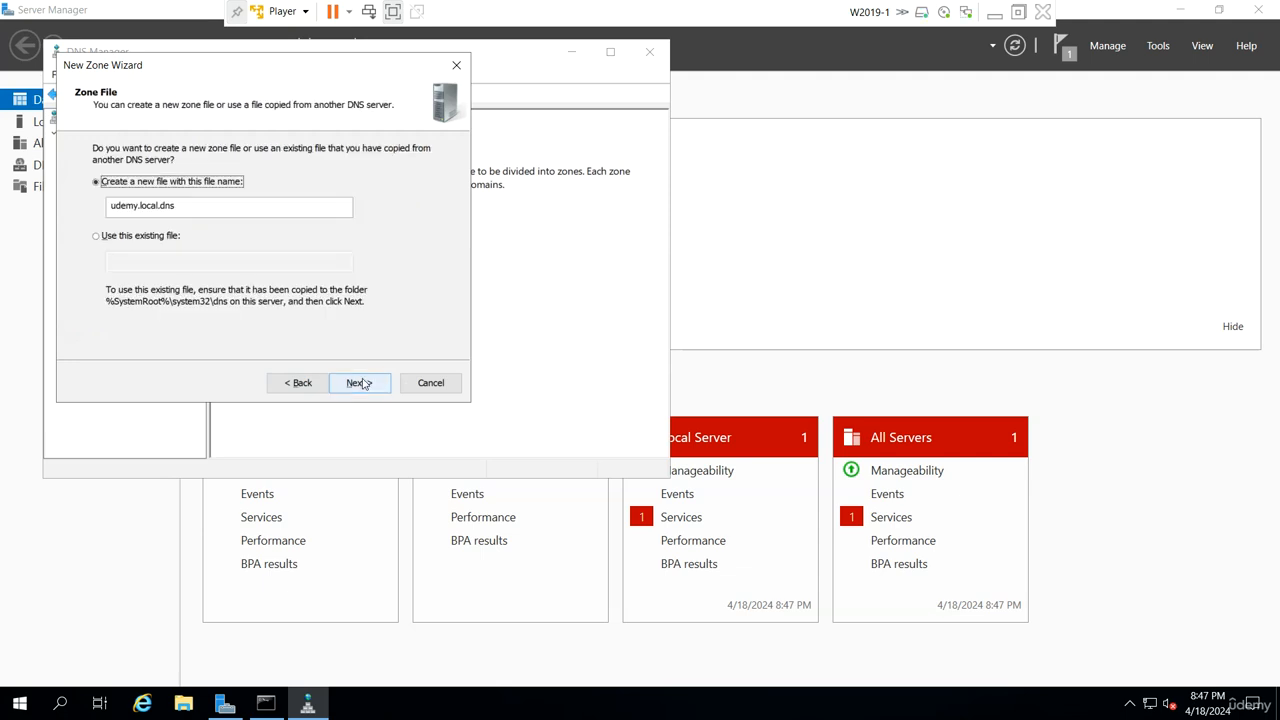
{"action": "left_click", "coordinate": [360, 383]}
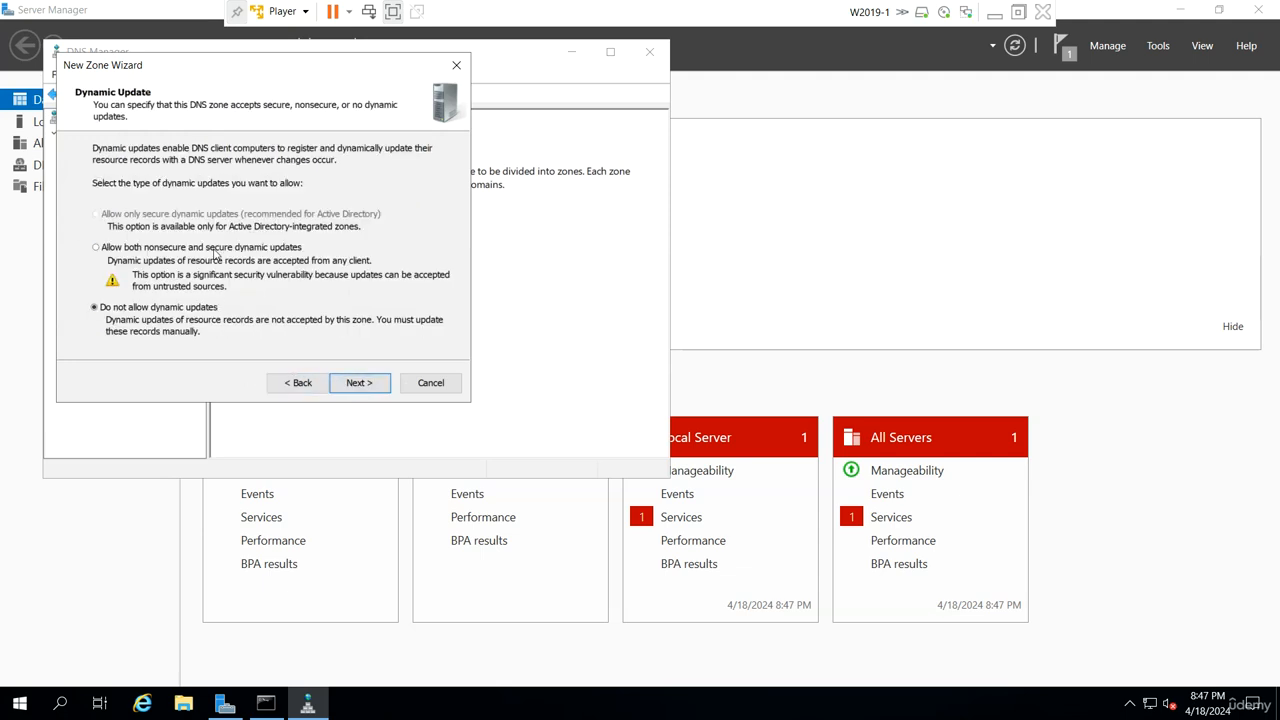
{"action": "left_click", "coordinate": [378, 390]}
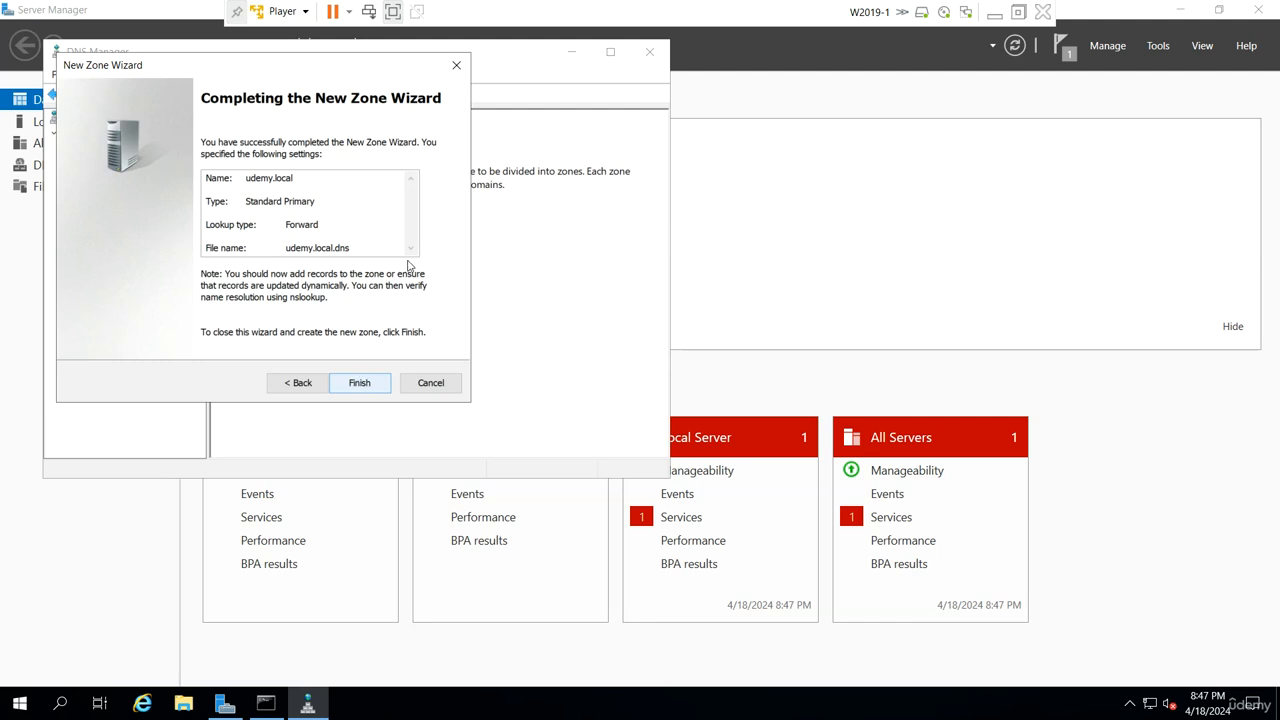
- Leave full screen, switch to the W2019-2 virtual machine and sign in as Administrator with the account password
{"action": "left_click", "coordinate": [393, 12]}
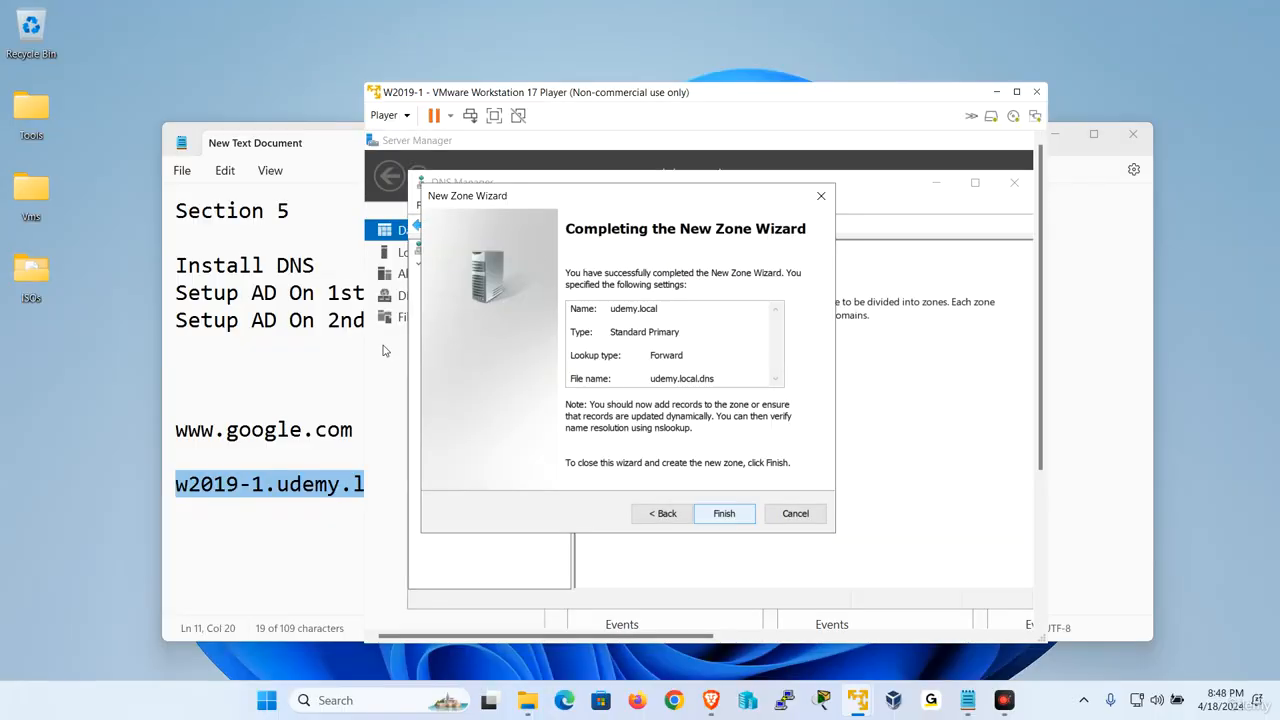
{"action": "mouse_move", "coordinate": [858, 700]}
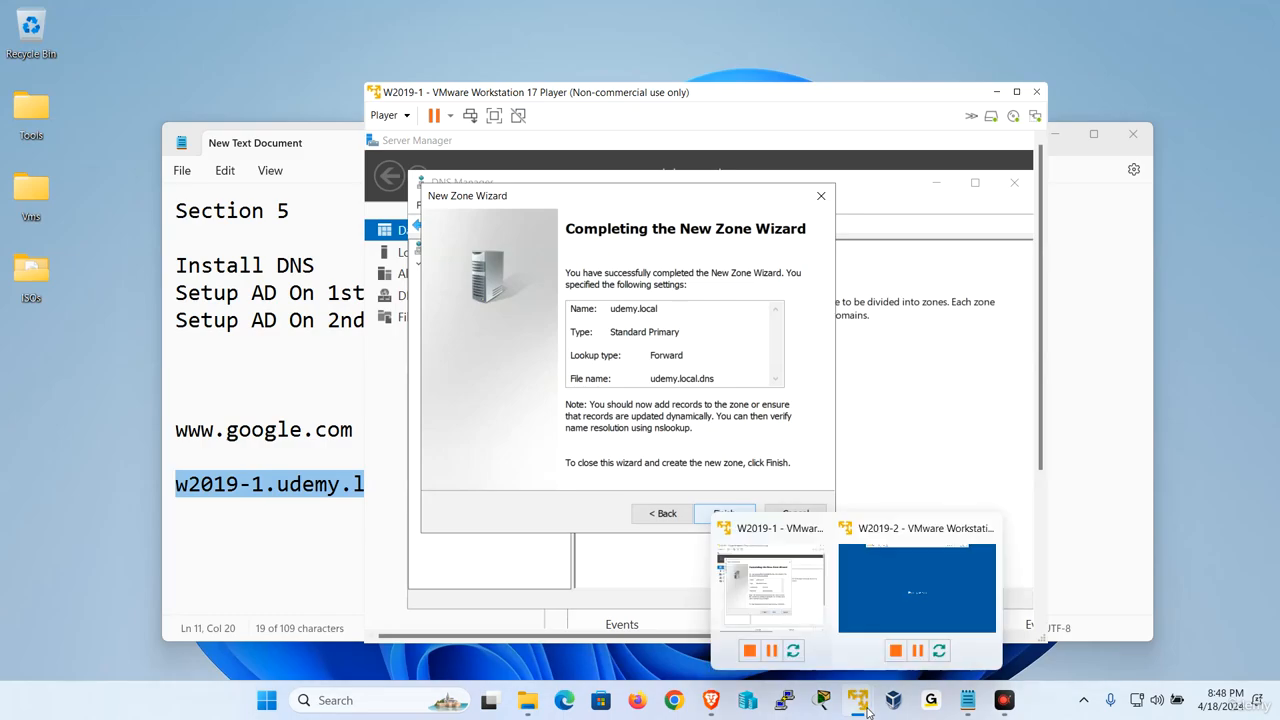
{"action": "left_click", "coordinate": [908, 598]}
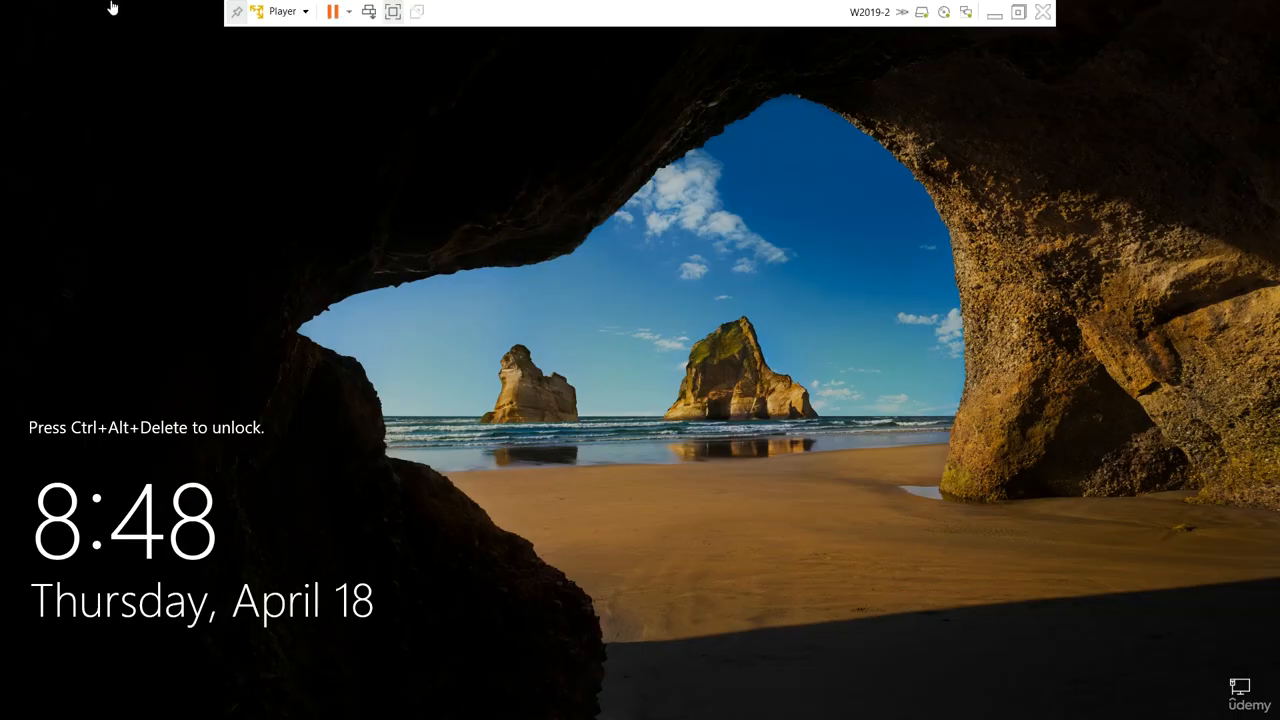
{"action": "left_click", "coordinate": [284, 11]}
{"action": "left_click", "coordinate": [315, 97]}
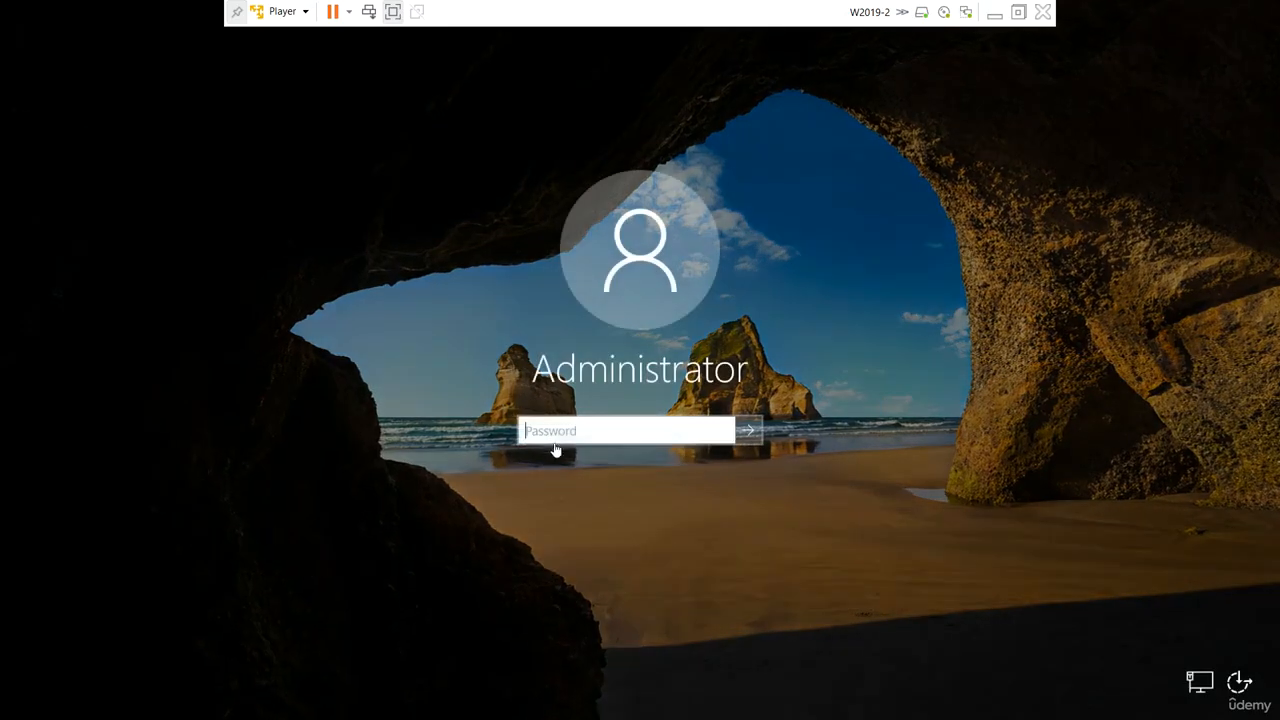
{"action": "type", "text": "•••••••"}
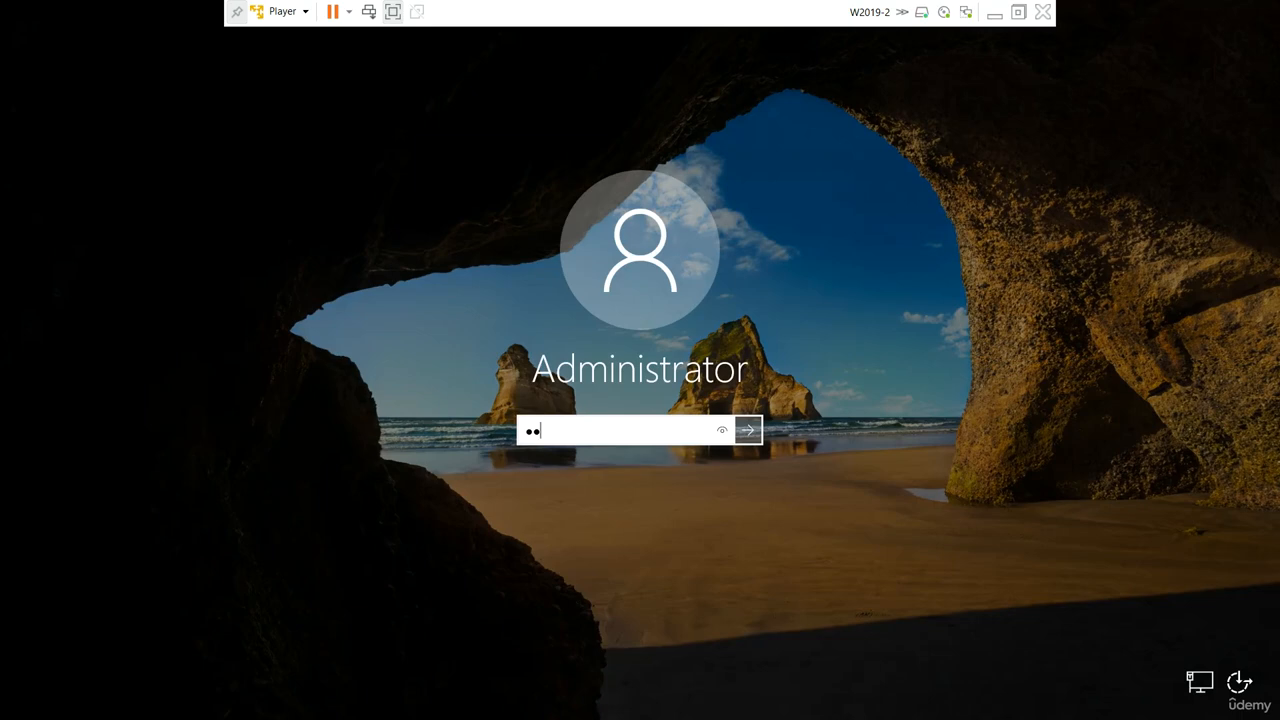
{"action": "type", "text": "•"}
{"action": "key", "text": "Return"}
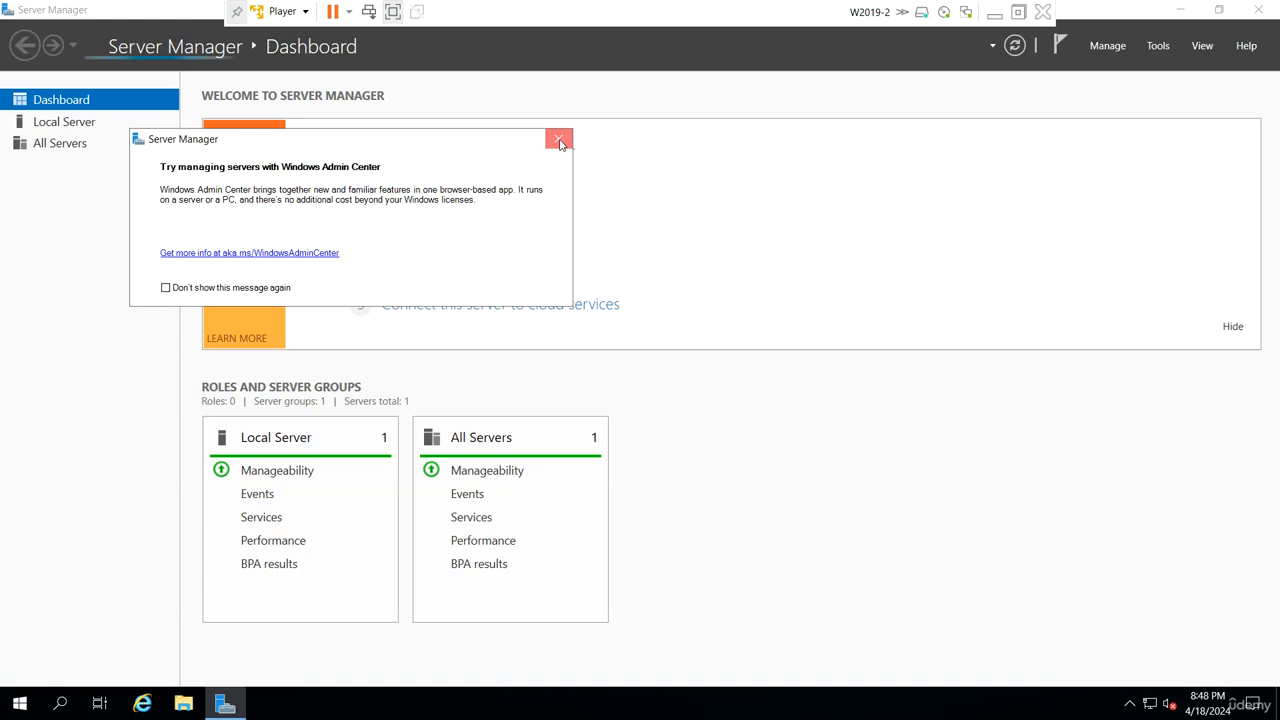
{"action": "left_click", "coordinate": [560, 143]}
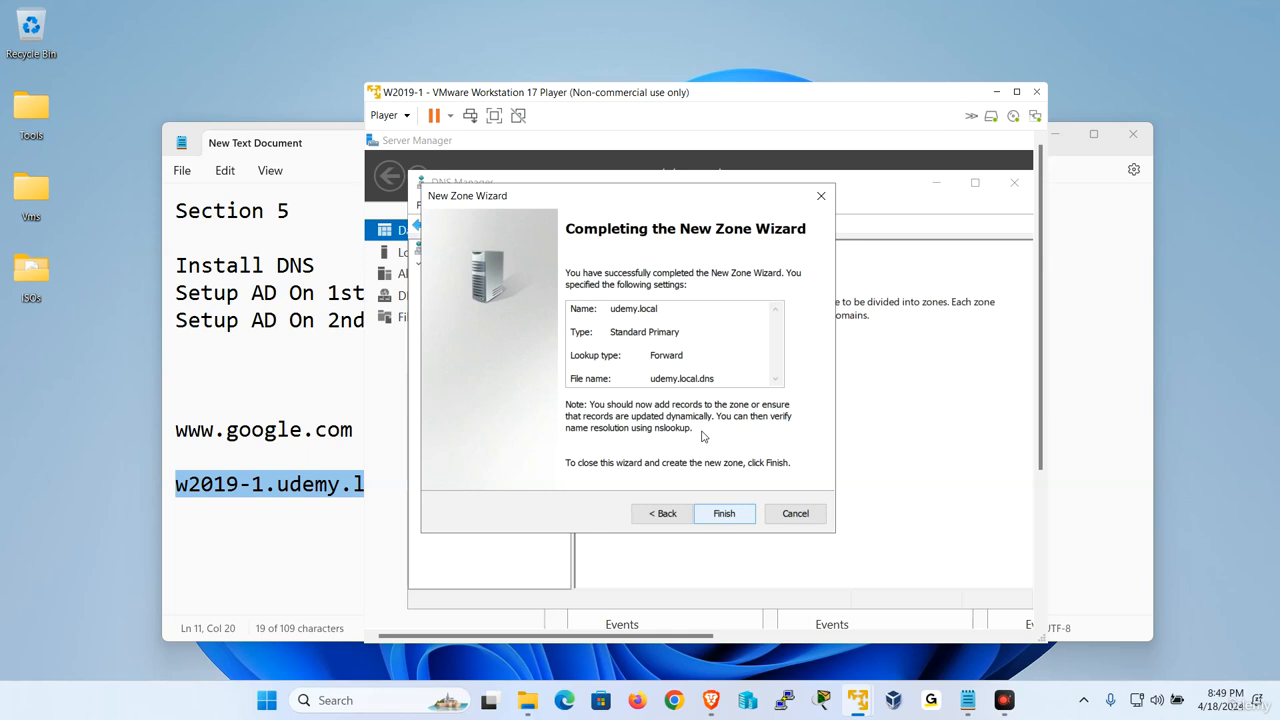
- Restart the W2019-1 virtual machine from VMware Player and confirm the restart
{"action": "left_click", "coordinate": [388, 115]}
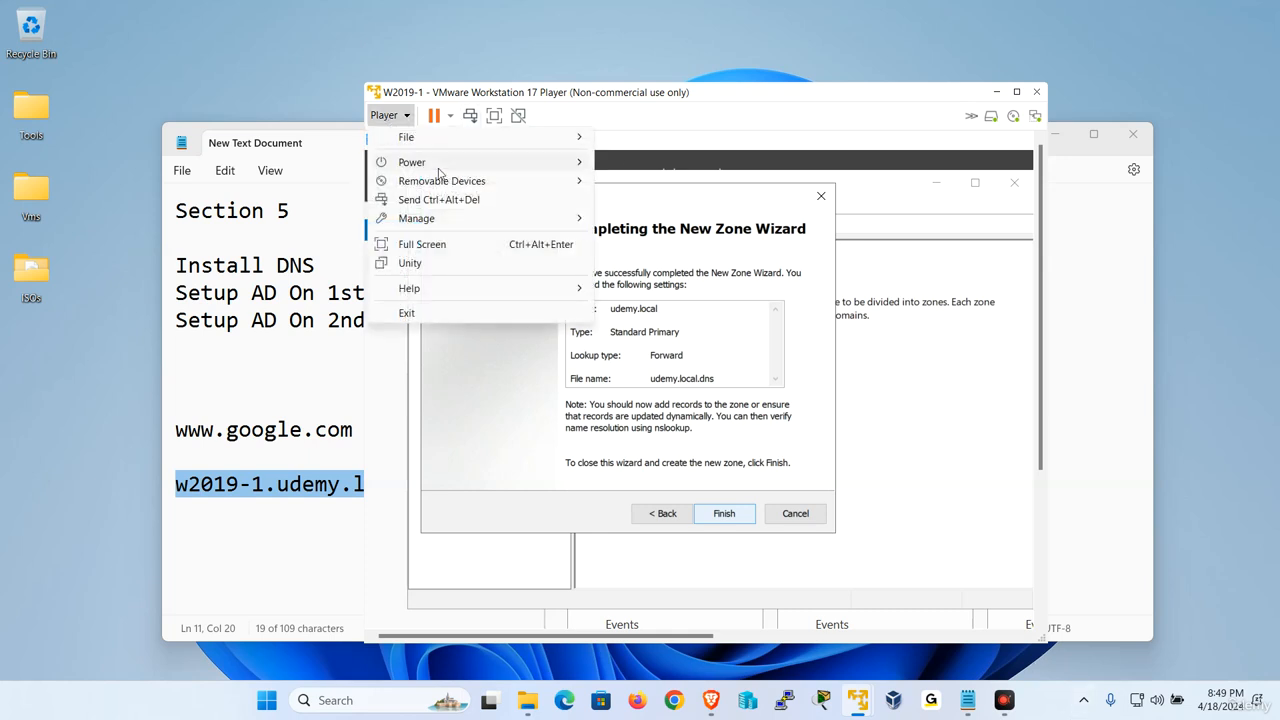
{"action": "mouse_move", "coordinate": [440, 165]}
{"action": "left_click", "coordinate": [675, 217]}
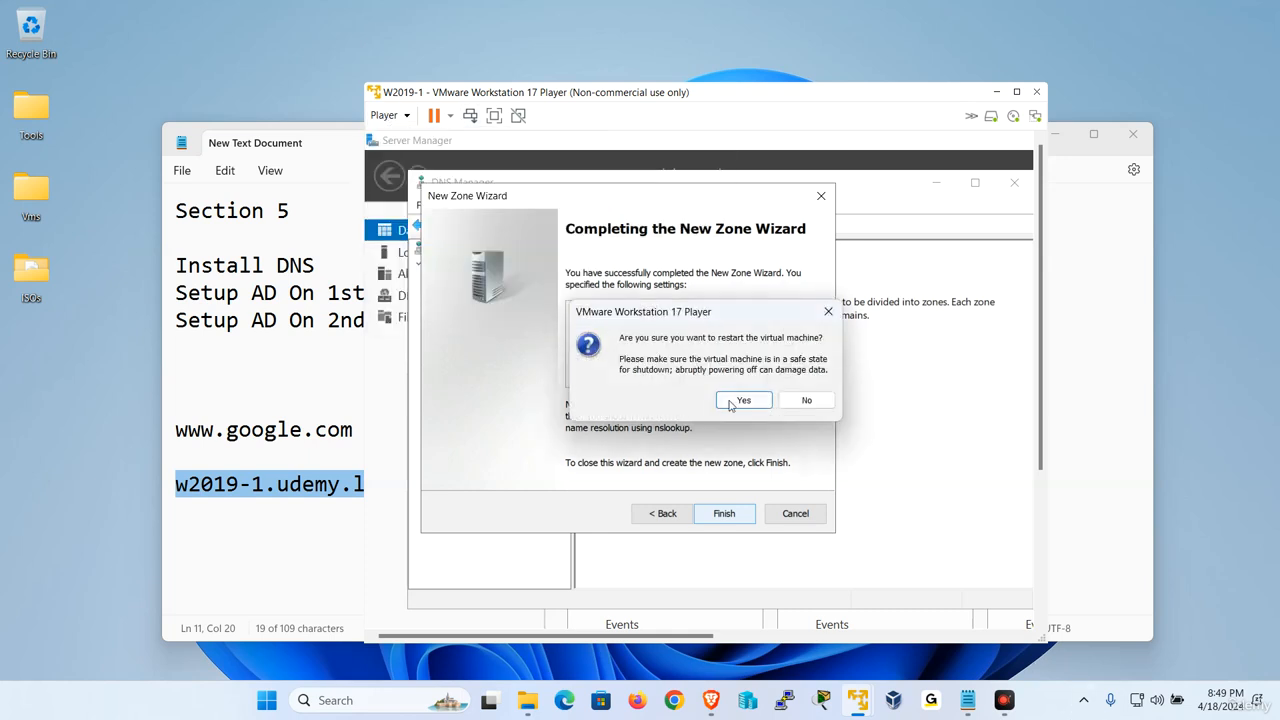
{"action": "left_click", "coordinate": [736, 400]}
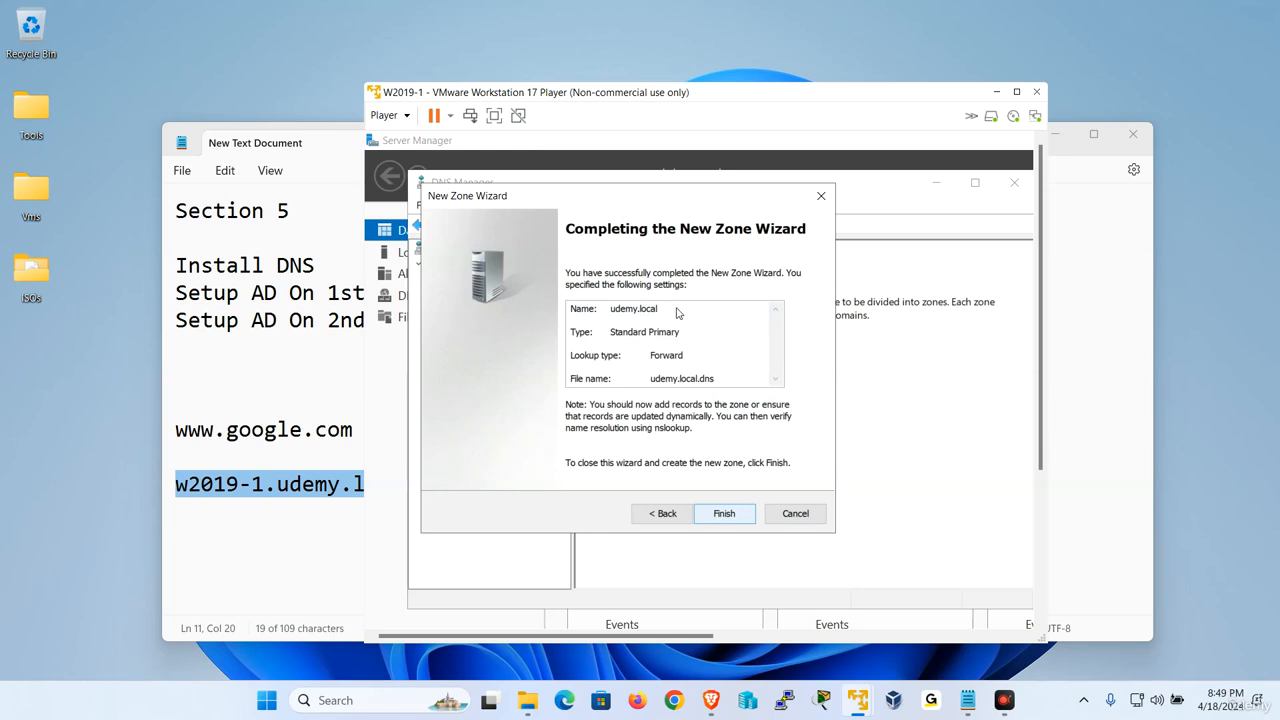
{"action": "left_click", "coordinate": [389, 115]}
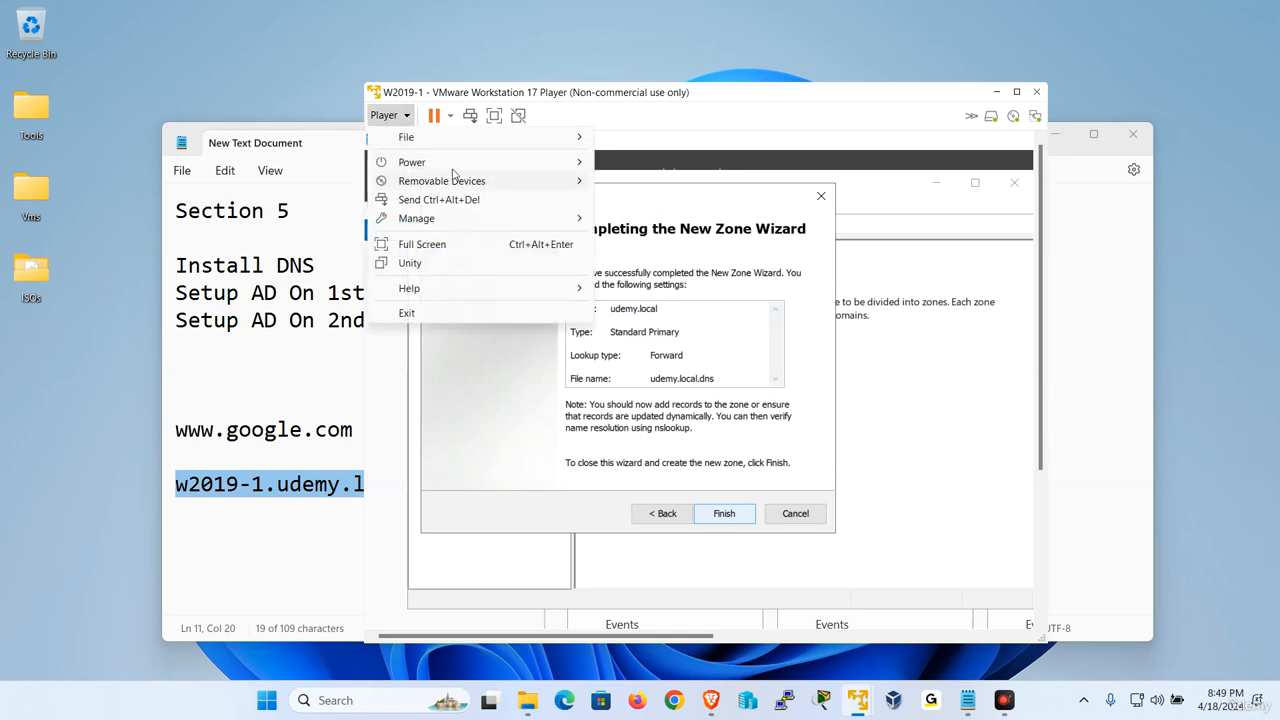
{"action": "mouse_move", "coordinate": [455, 170]}
{"action": "left_click", "coordinate": [680, 217]}
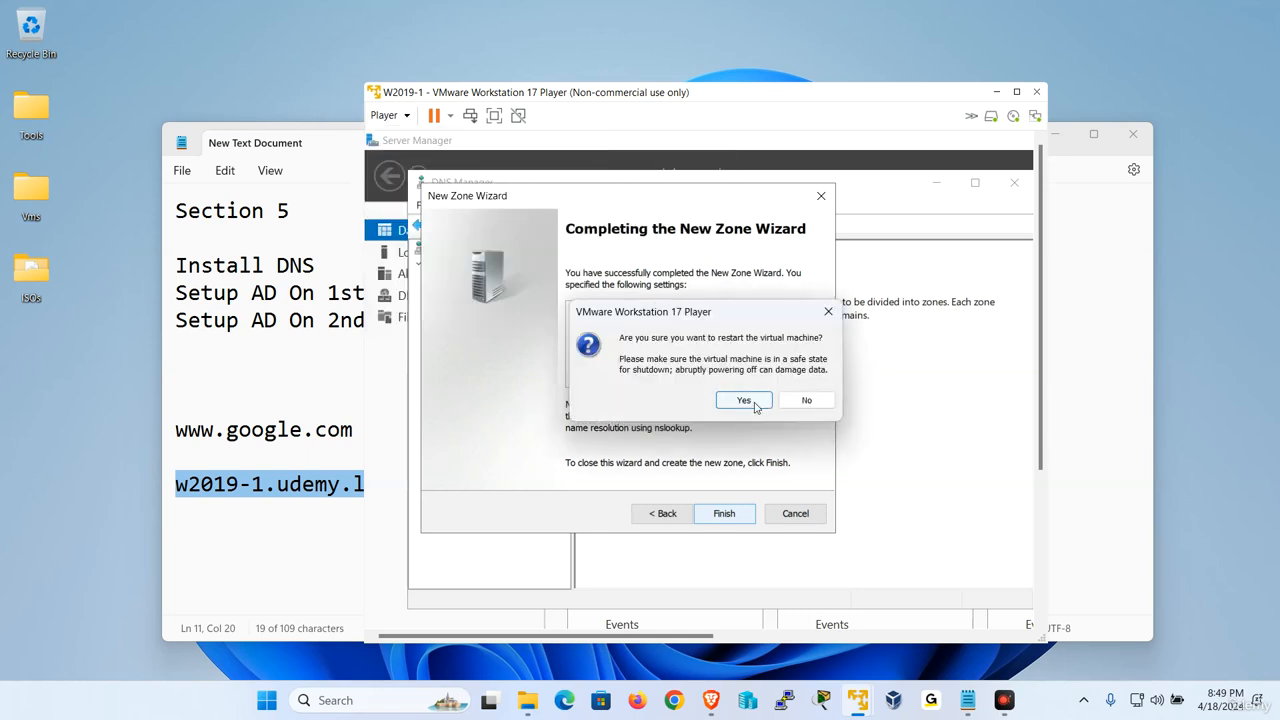
{"action": "left_click", "coordinate": [752, 402]}
{"action": "left_click", "coordinate": [782, 394]}
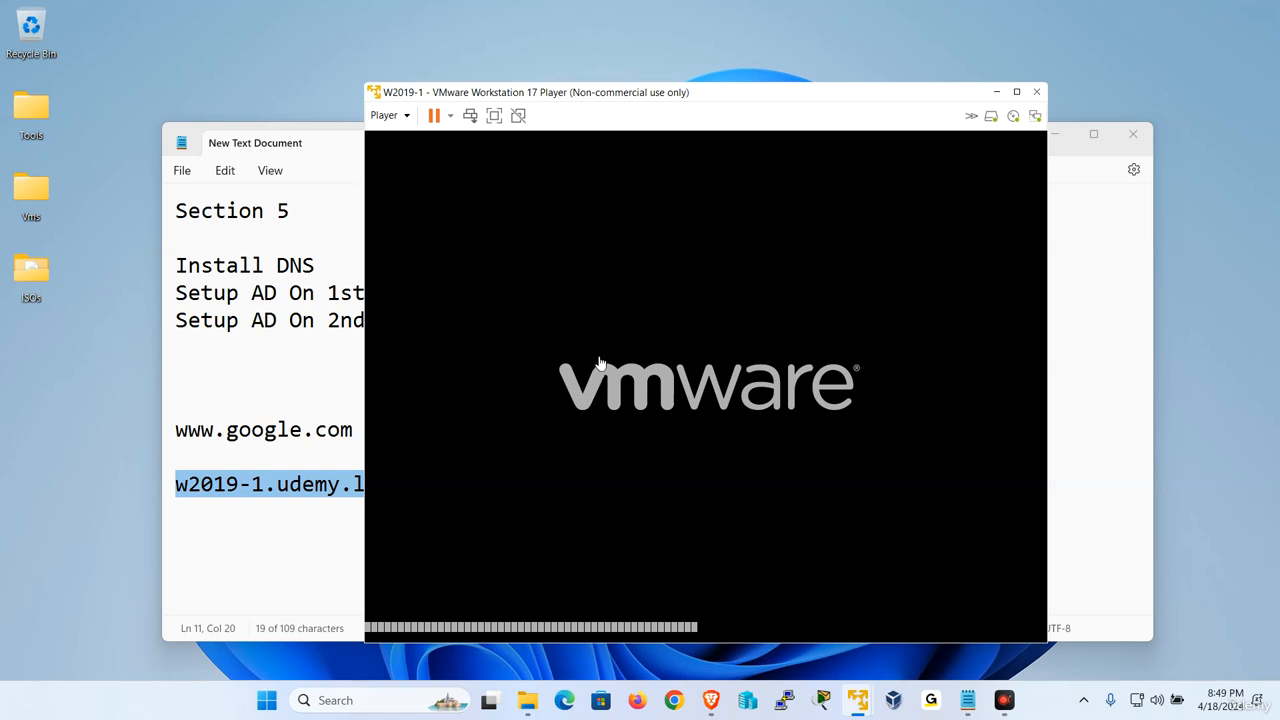
{"action": "left_click_drag", "start_coordinate": [560, 97], "coordinate": [449, 97]}
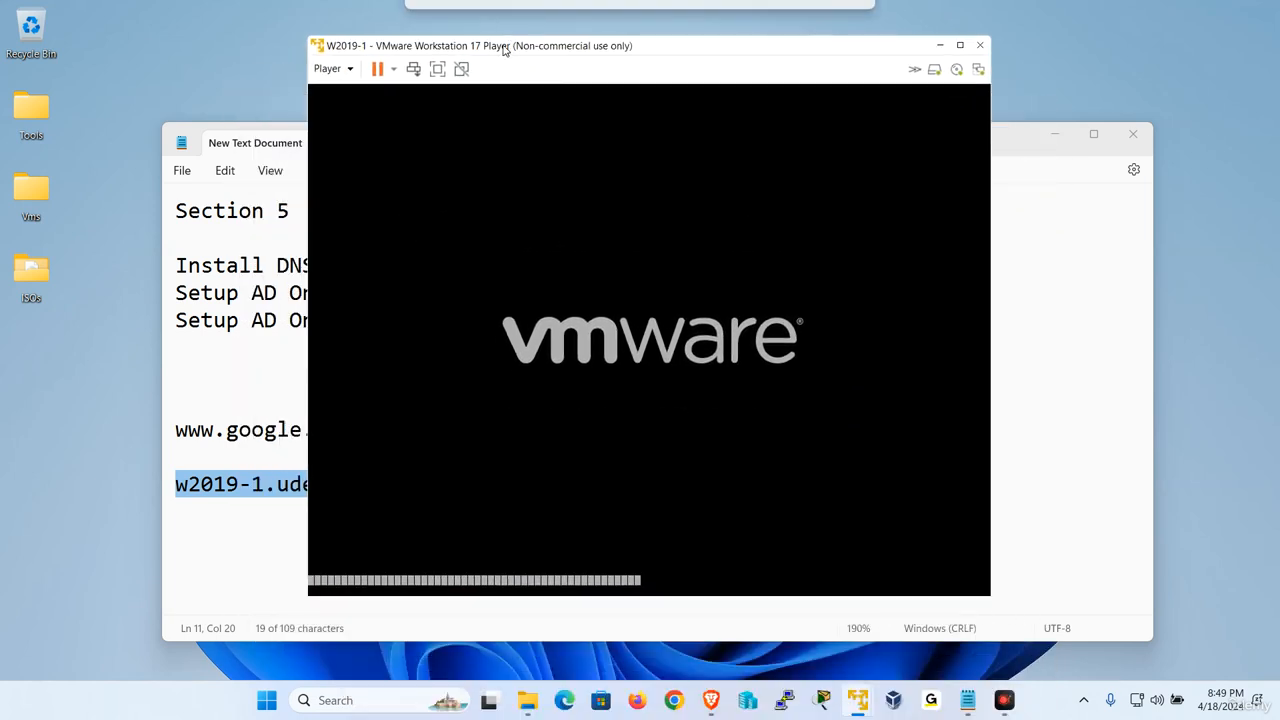
{"action": "left_click", "coordinate": [441, 70]}
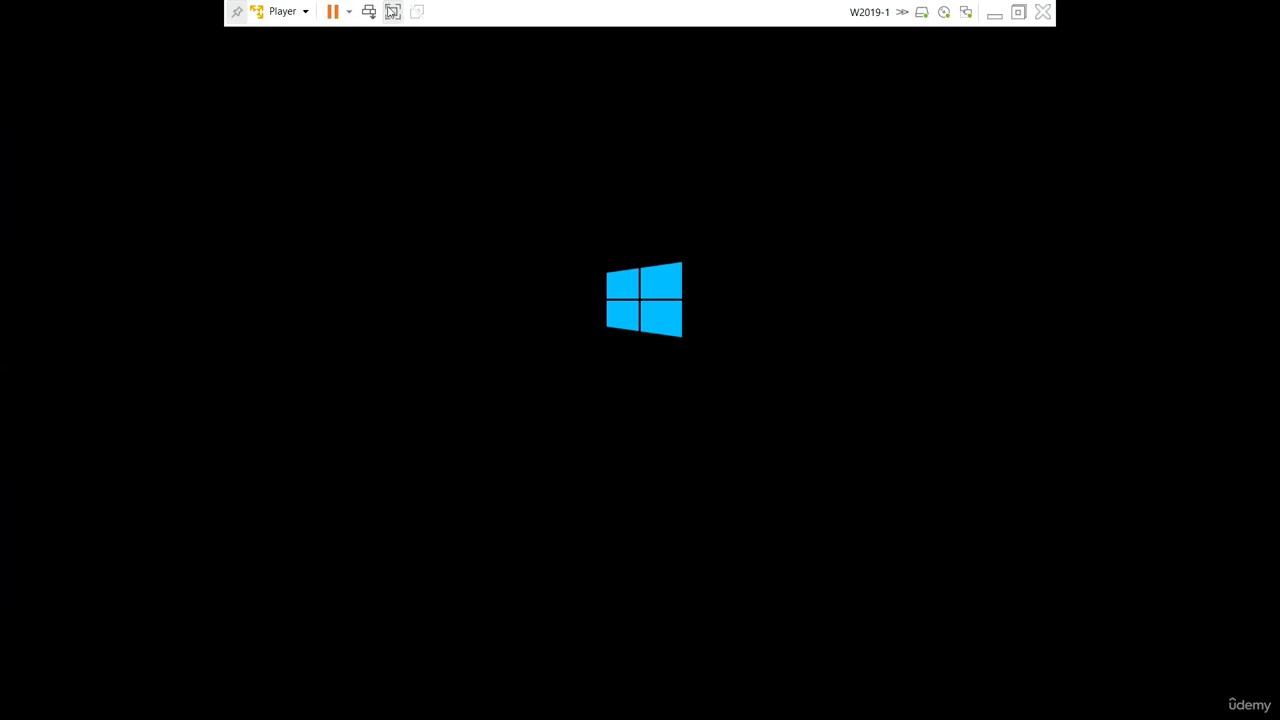
{"action": "left_click", "coordinate": [393, 11]}
{"action": "left_click_drag", "start_coordinate": [598, 52], "coordinate": [614, 128]}
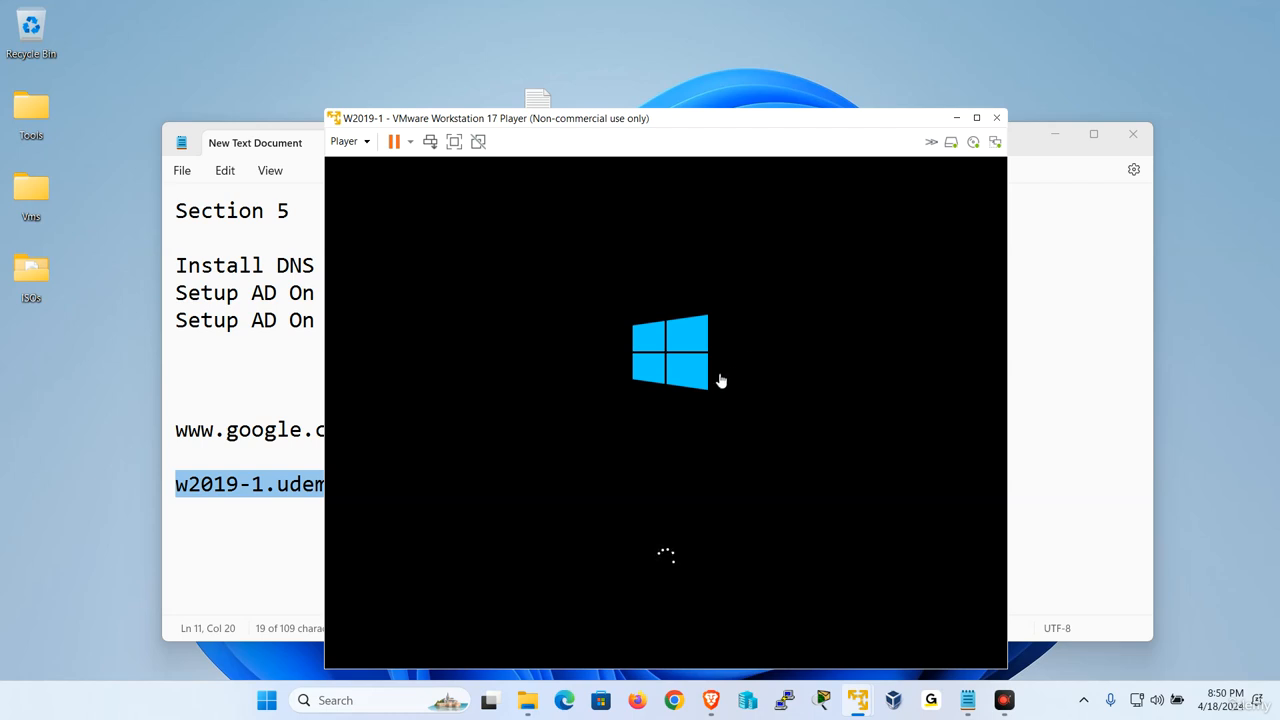
{"action": "left_click_drag", "start_coordinate": [680, 118], "coordinate": [660, 77]}
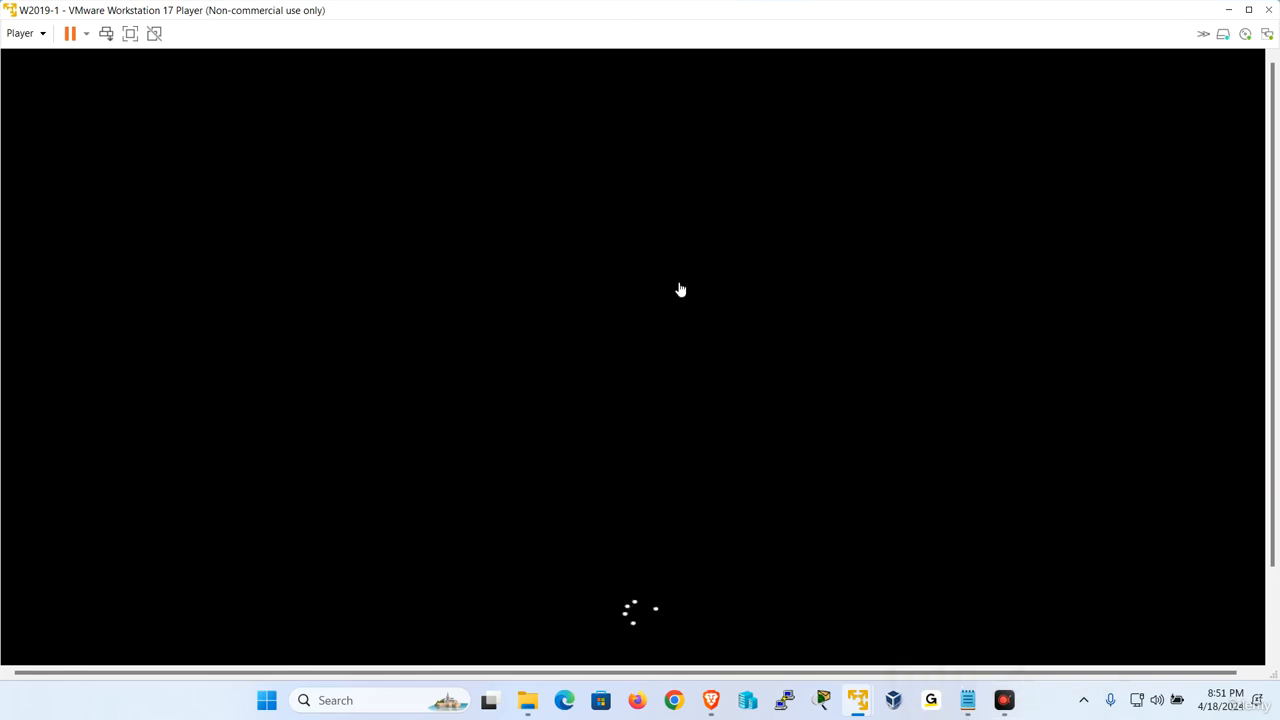
- Show the restarted W2019-1 virtual machine in full screen and sign in as Administrator with the account password
{"action": "left_click", "coordinate": [130, 34]}
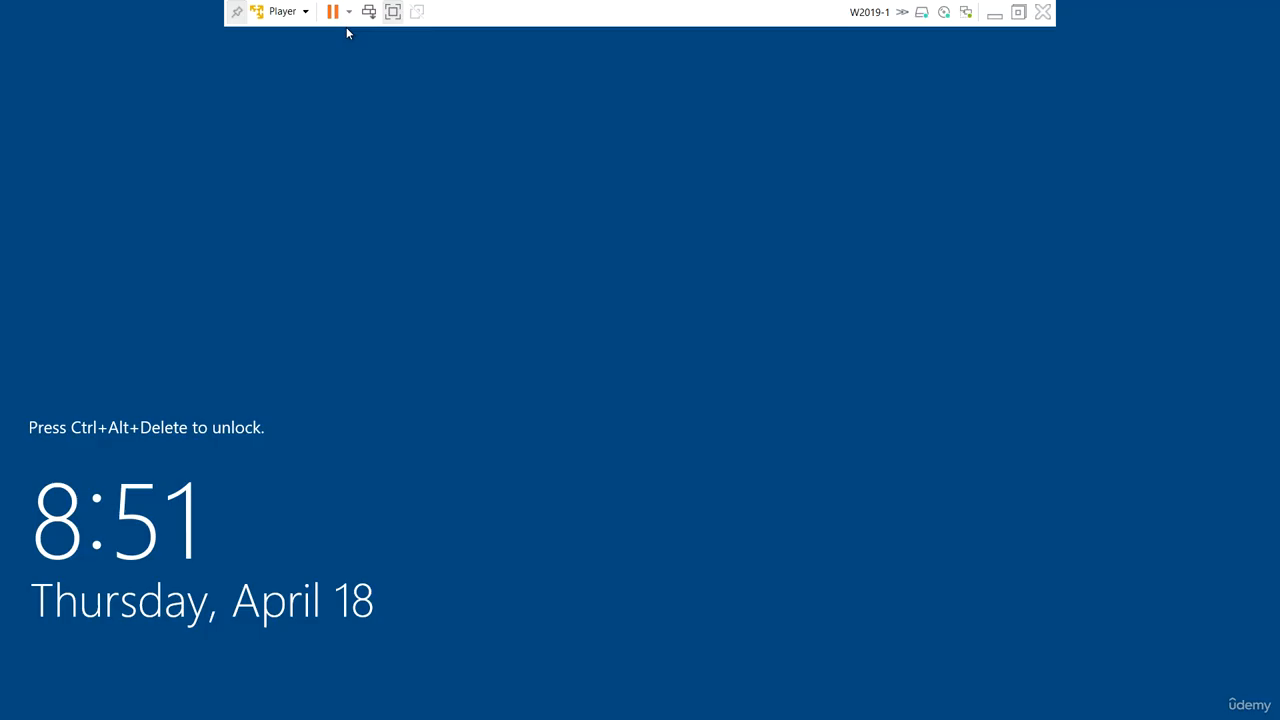
{"action": "left_click", "coordinate": [282, 11]}
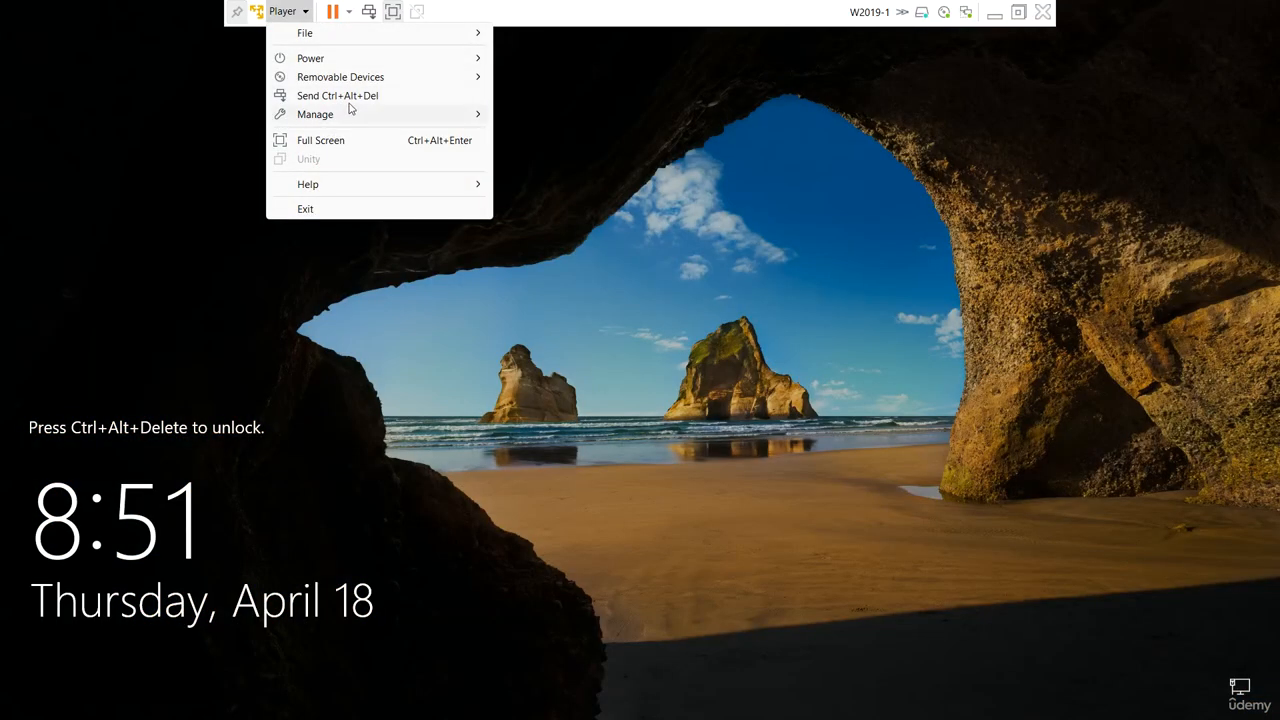
{"action": "left_click", "coordinate": [352, 96]}
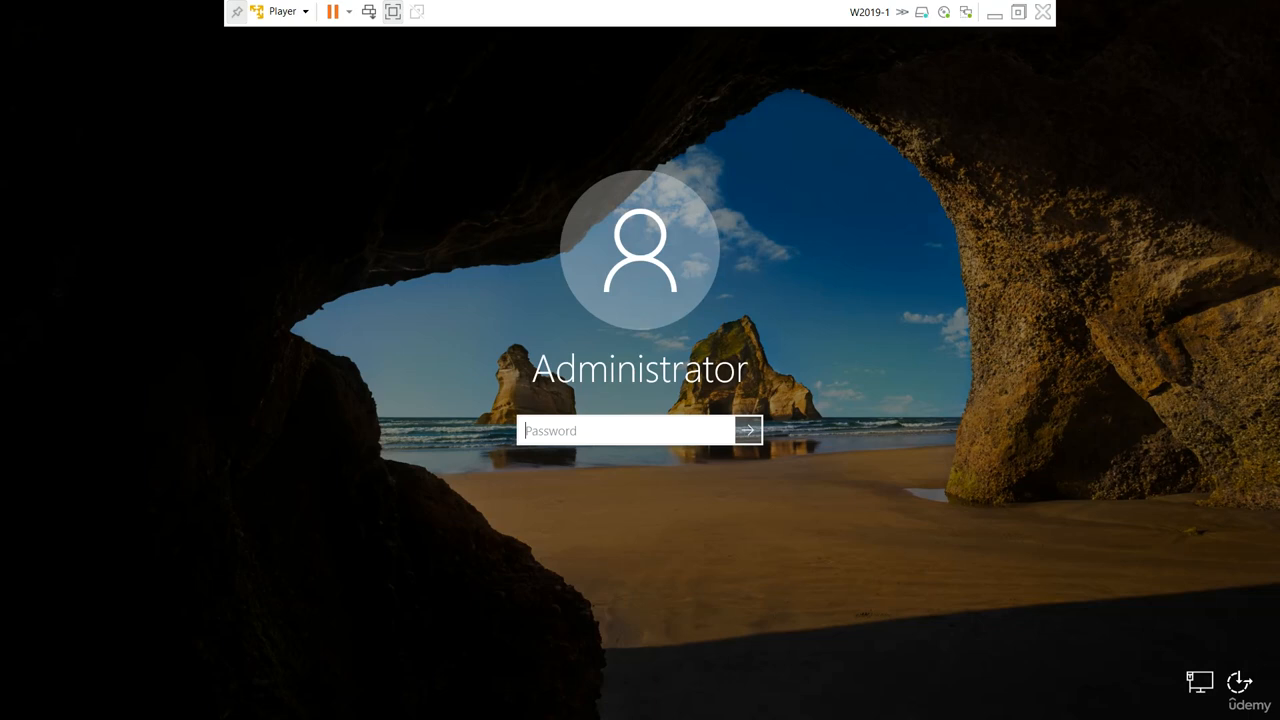
{"action": "type", "text": "•••••••••"}
{"action": "key", "text": "Return"}
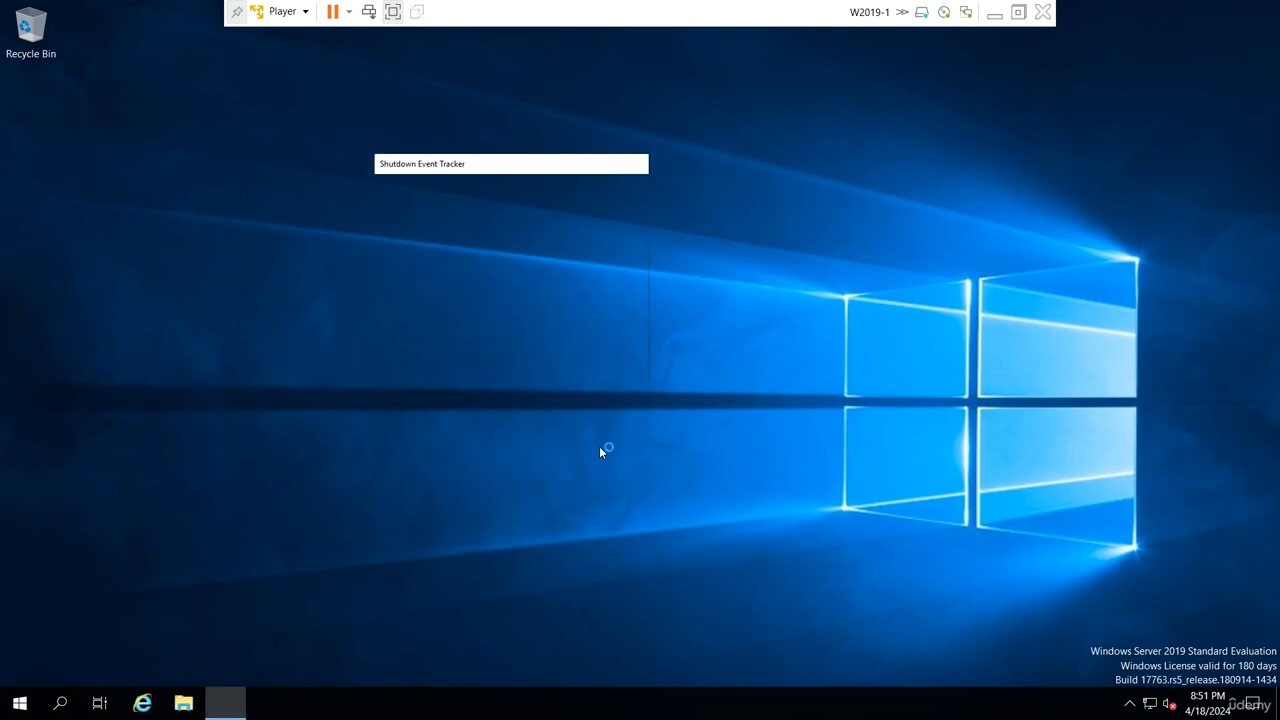
- Dismiss the startup dialogs and display the Forward Lookup Zones of W2019-1 in DNS Manager
{"action": "left_click", "coordinate": [700, 466]}
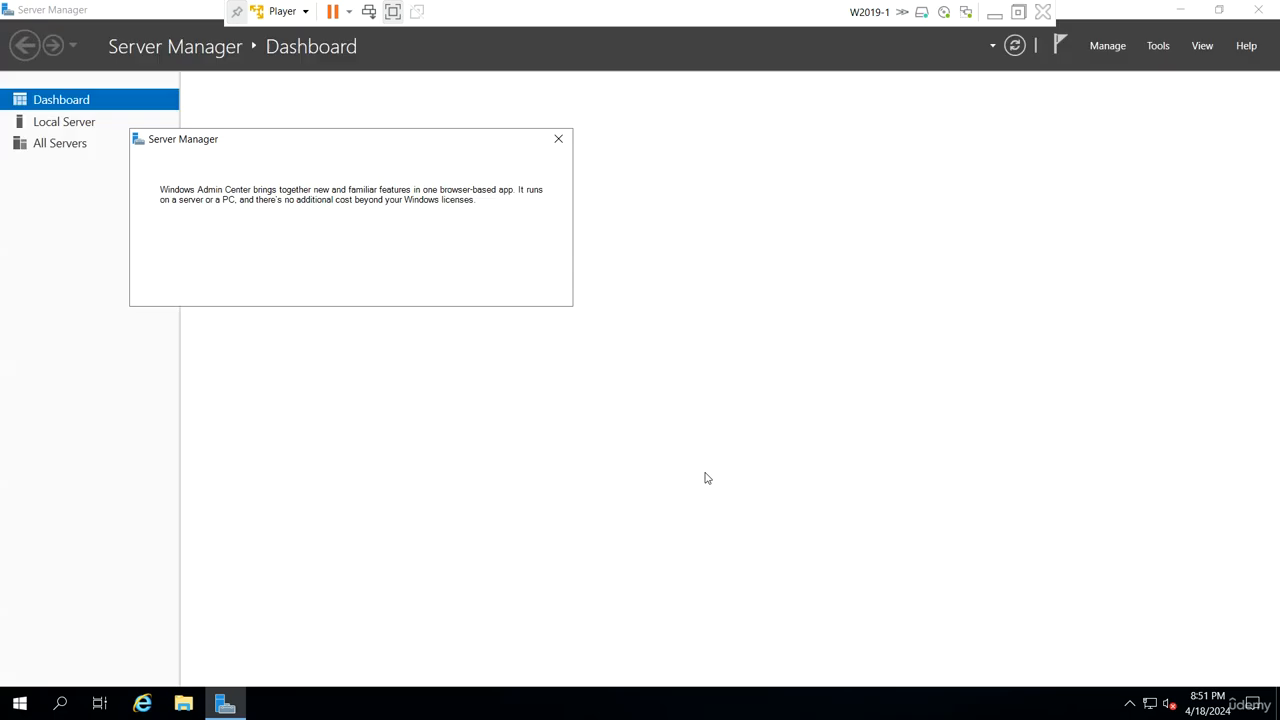
{"action": "left_click", "coordinate": [560, 138]}
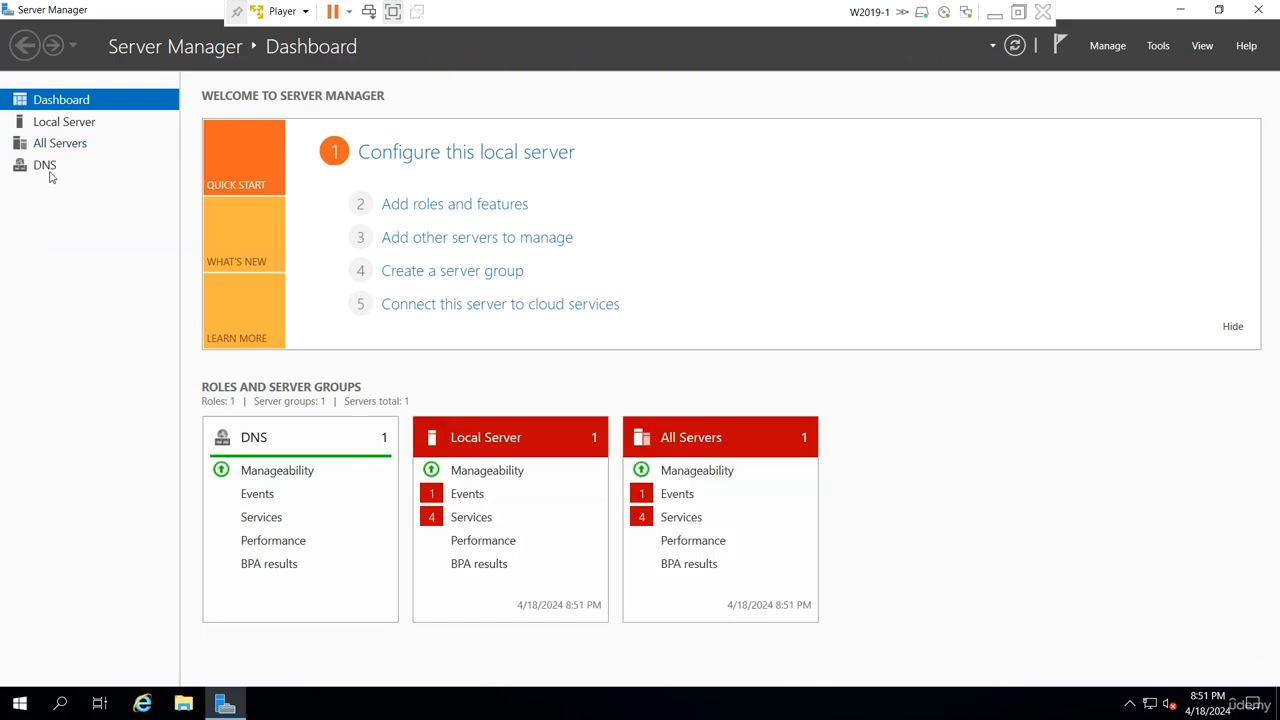
{"action": "left_click", "coordinate": [1157, 46]}
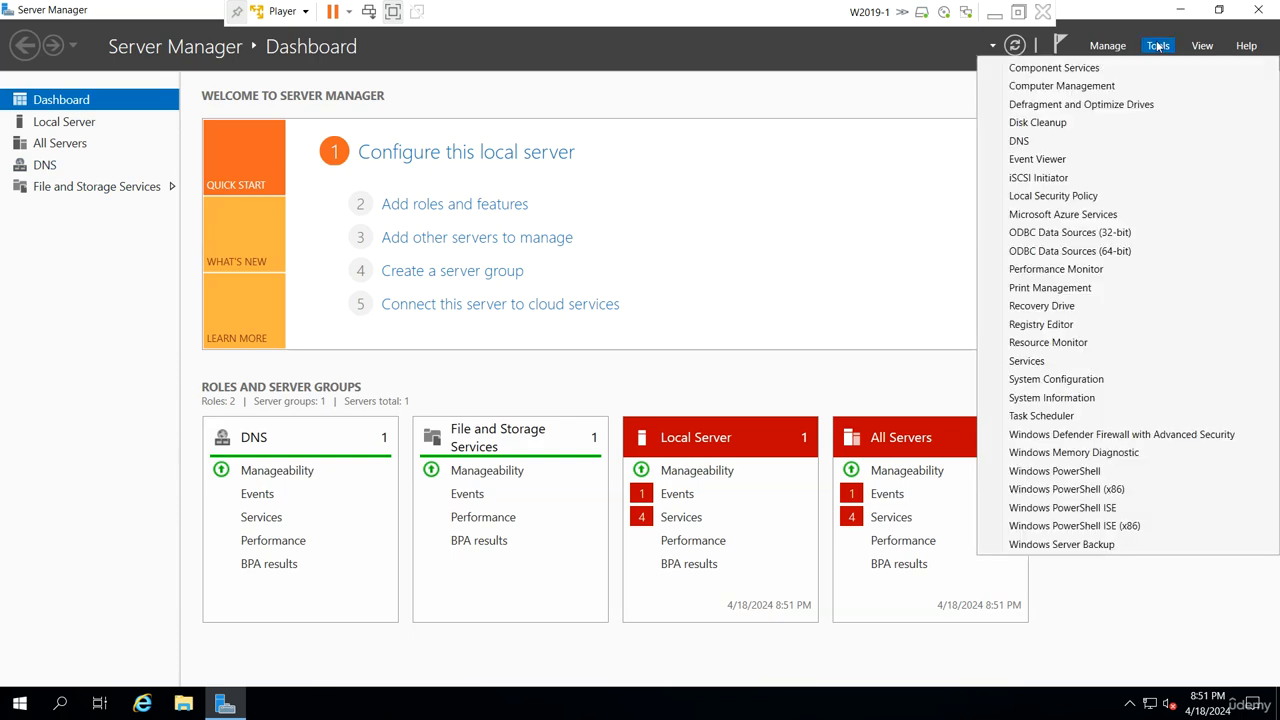
{"action": "left_click", "coordinate": [1055, 142]}
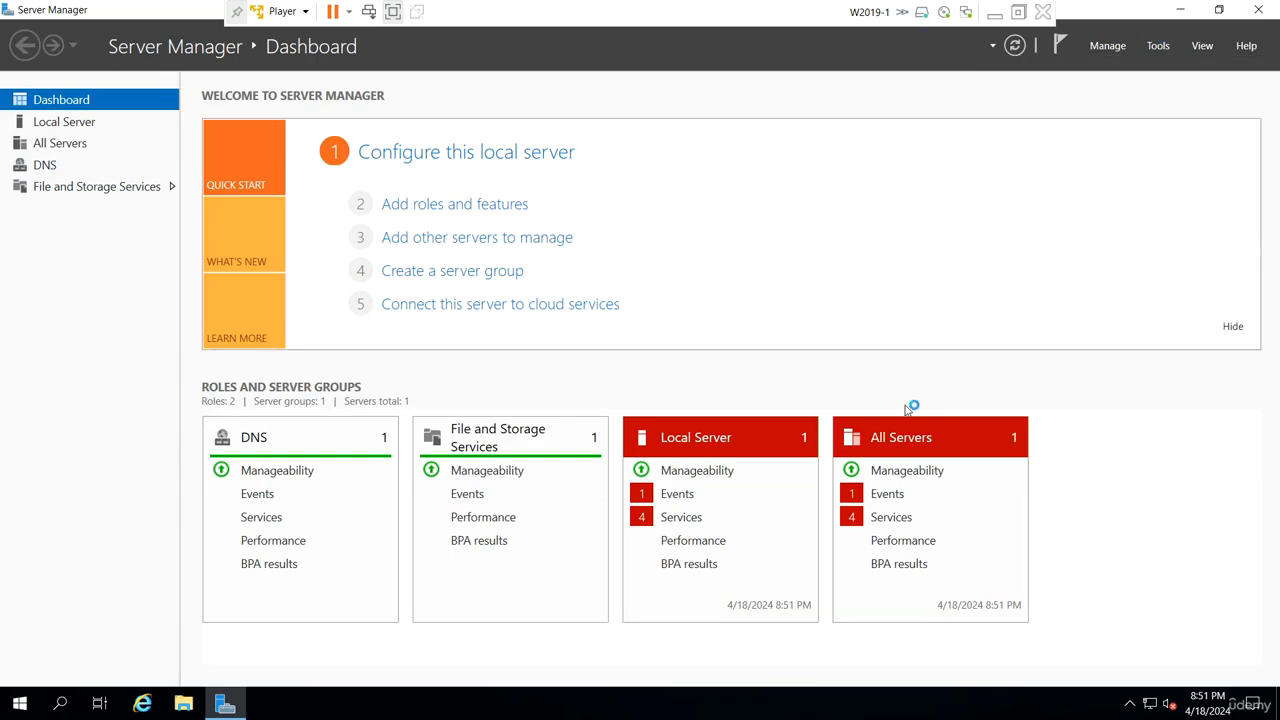
{"action": "double_click", "coordinate": [66, 138]}
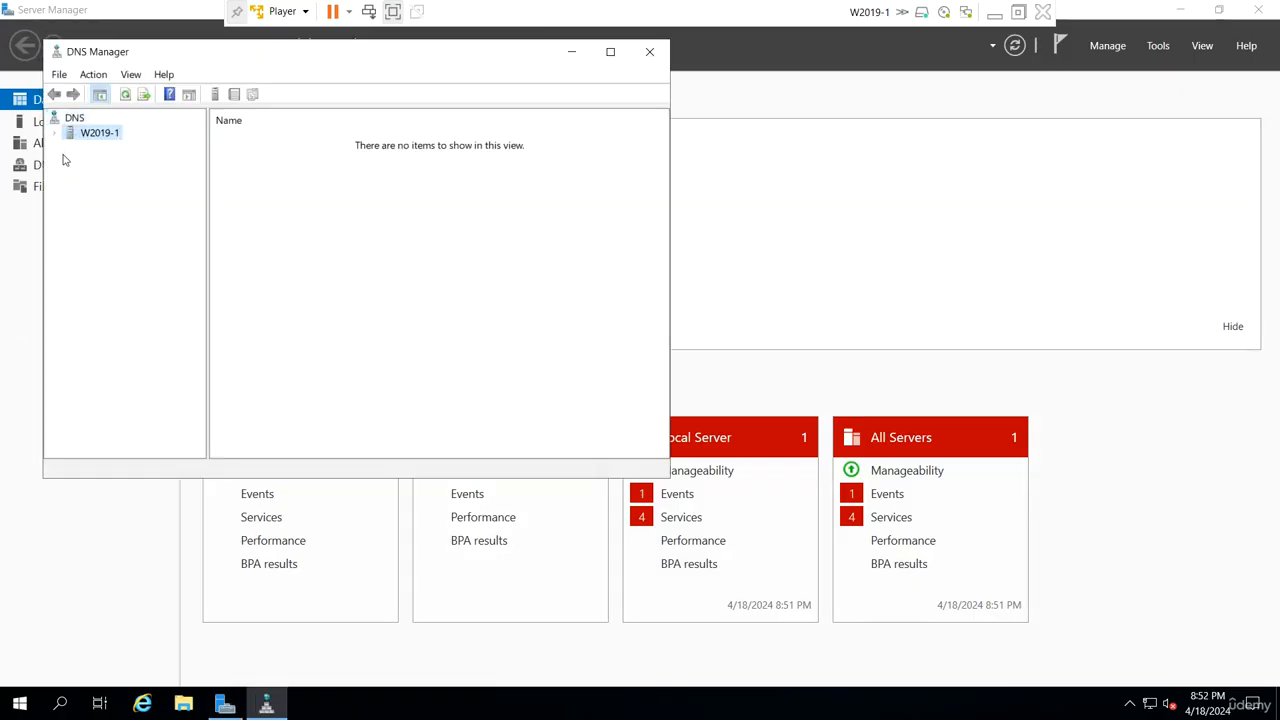
{"action": "left_click", "coordinate": [100, 150]}
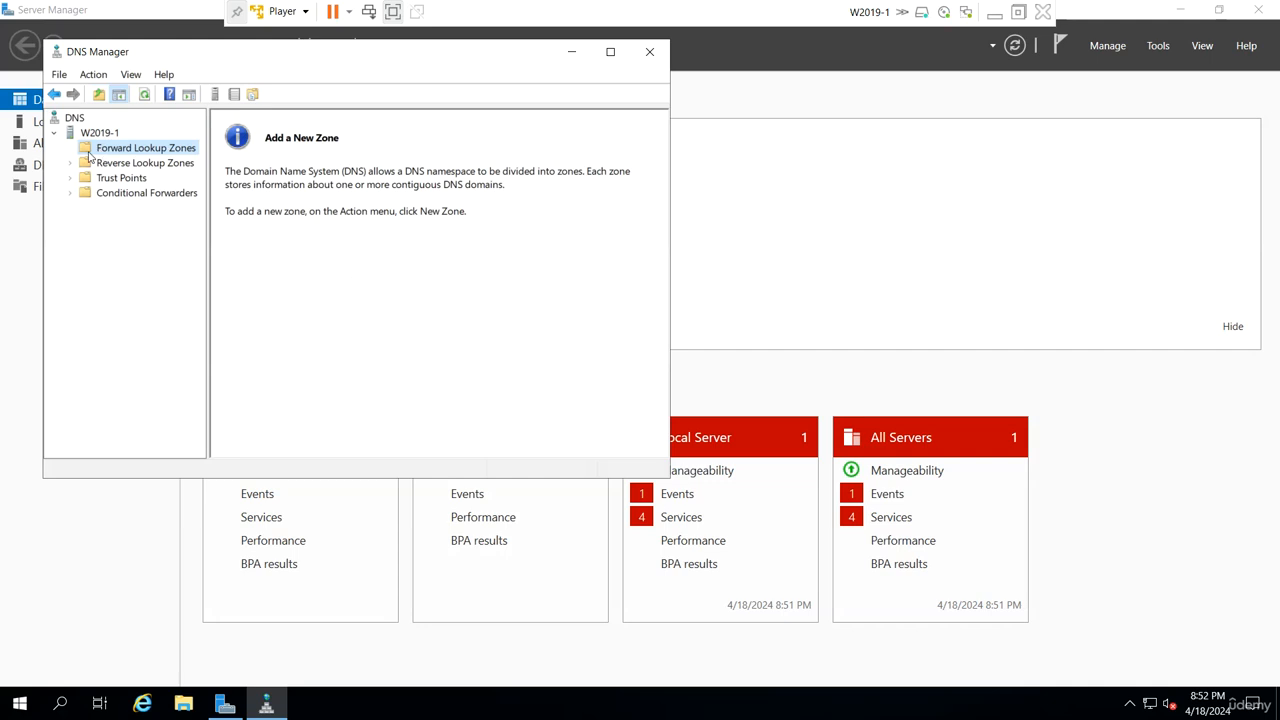
- Create a primary forward lookup zone named udemy.local with new zone file udemy.local.dns, allowing both nonsecure and secure dynamic updates
{"action": "right_click", "coordinate": [182, 151]}
{"action": "left_click", "coordinate": [236, 163]}
{"action": "left_click", "coordinate": [343, 388]}
{"action": "left_click", "coordinate": [343, 388]}
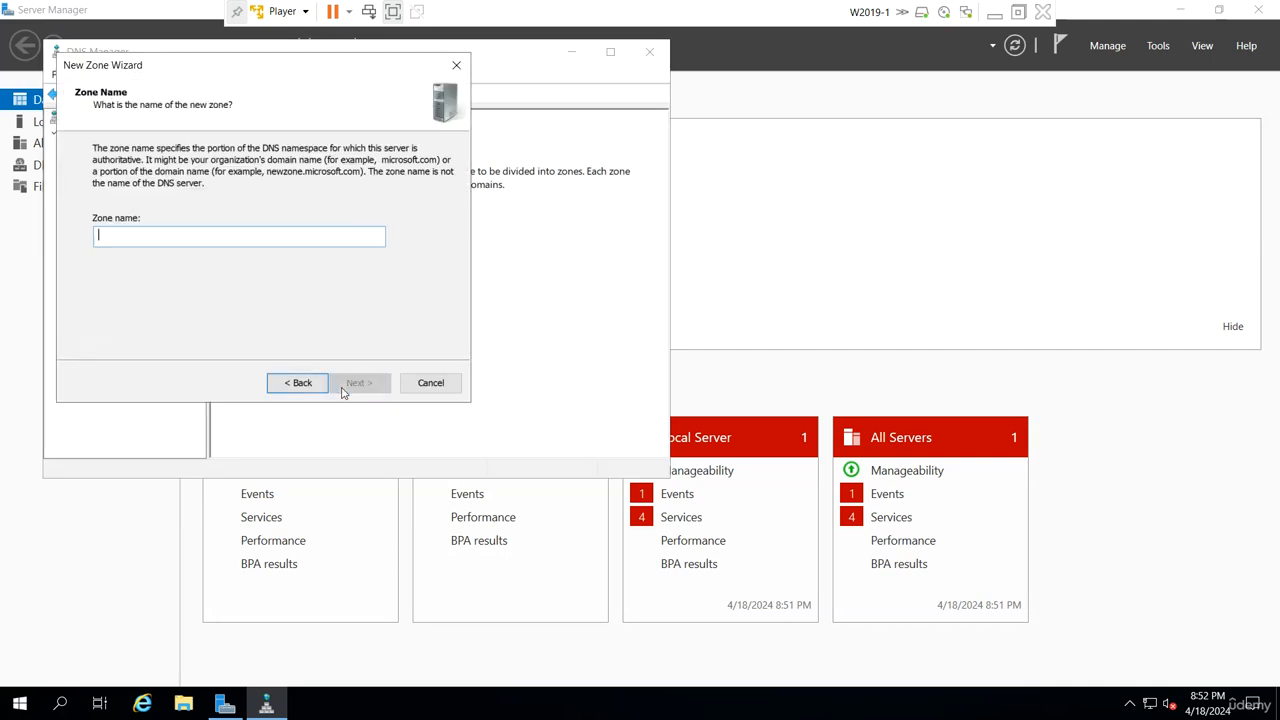
{"action": "type", "text": "u"}
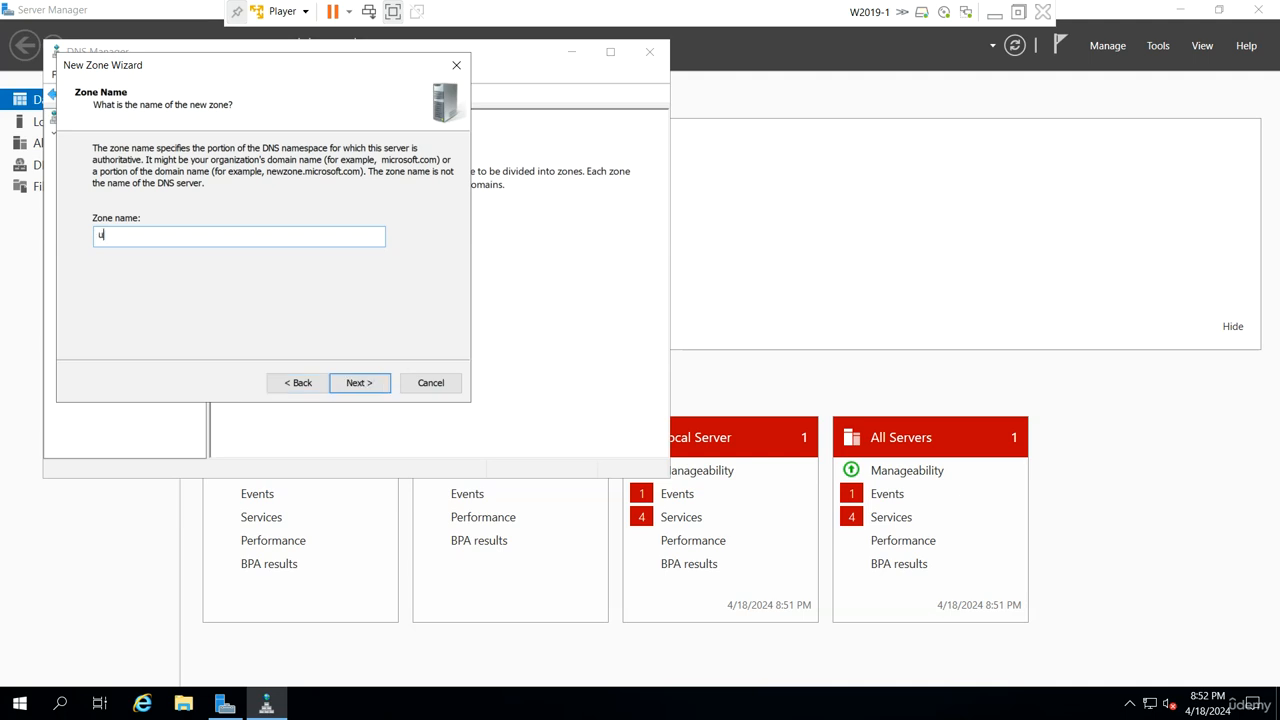
{"action": "type", "text": "demy.local"}
{"action": "left_click", "coordinate": [343, 390]}
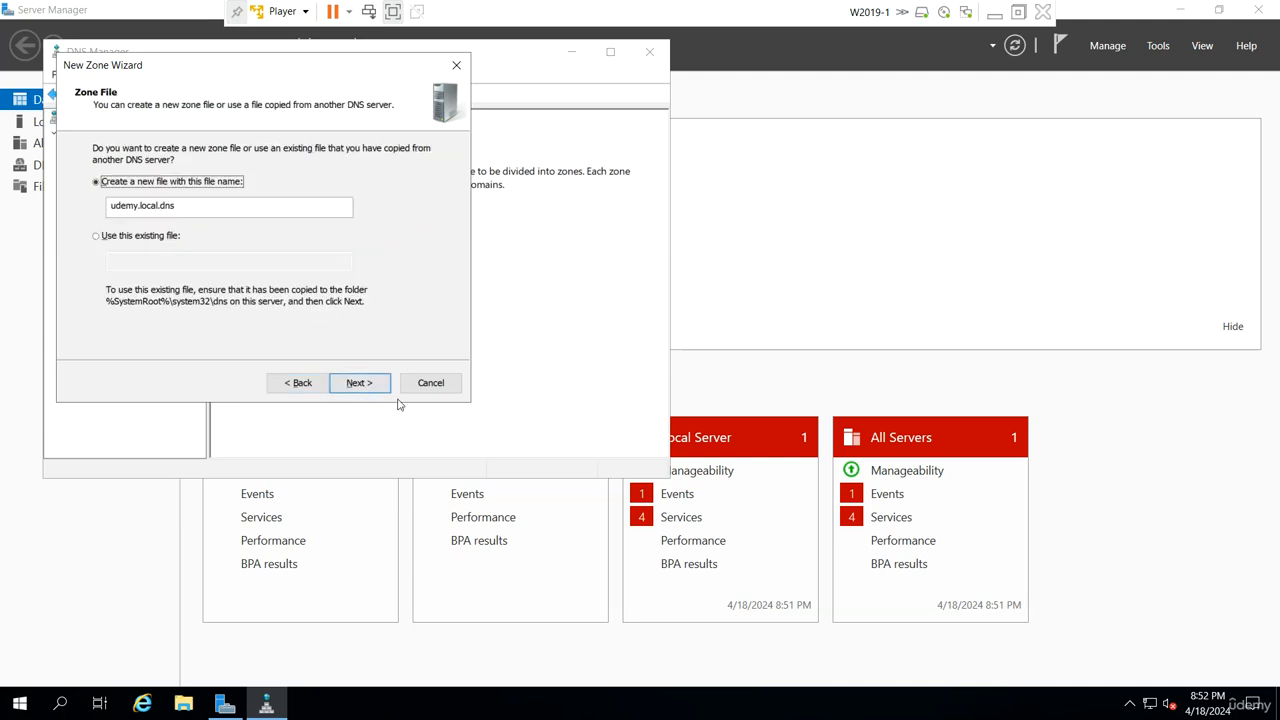
{"action": "left_click", "coordinate": [358, 383]}
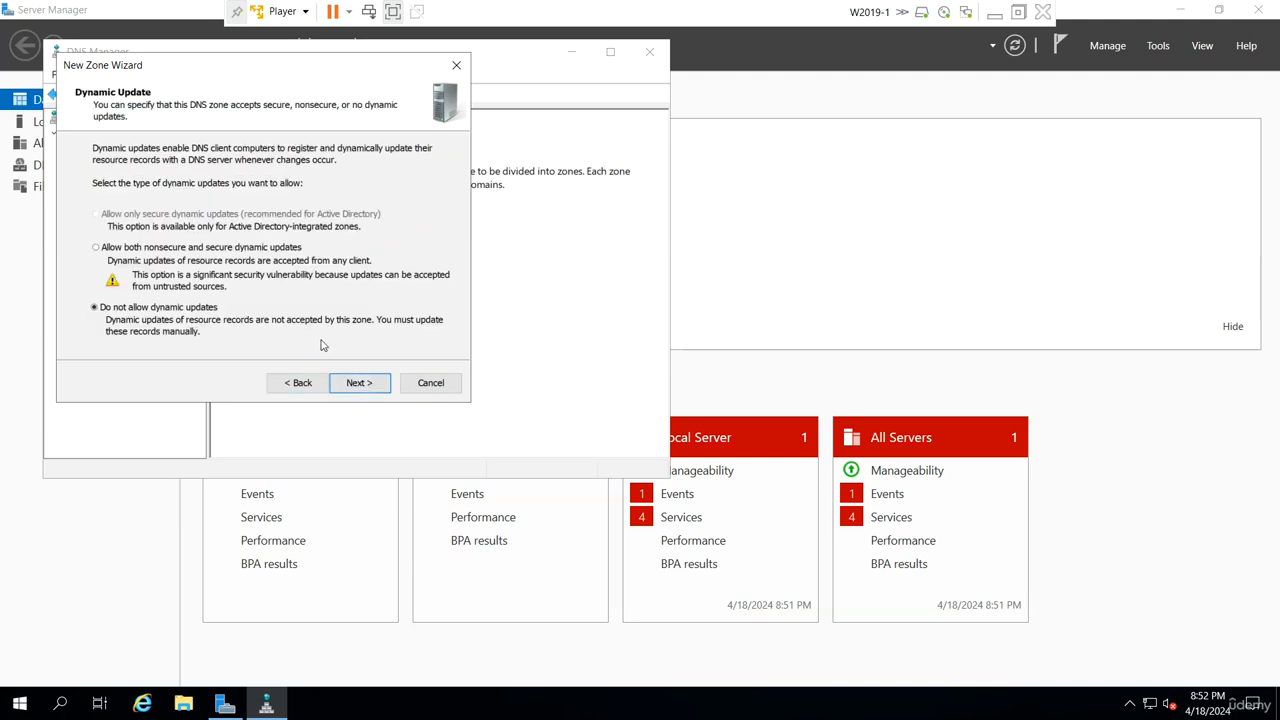
{"action": "left_click", "coordinate": [359, 383]}
{"action": "left_click", "coordinate": [359, 383]}
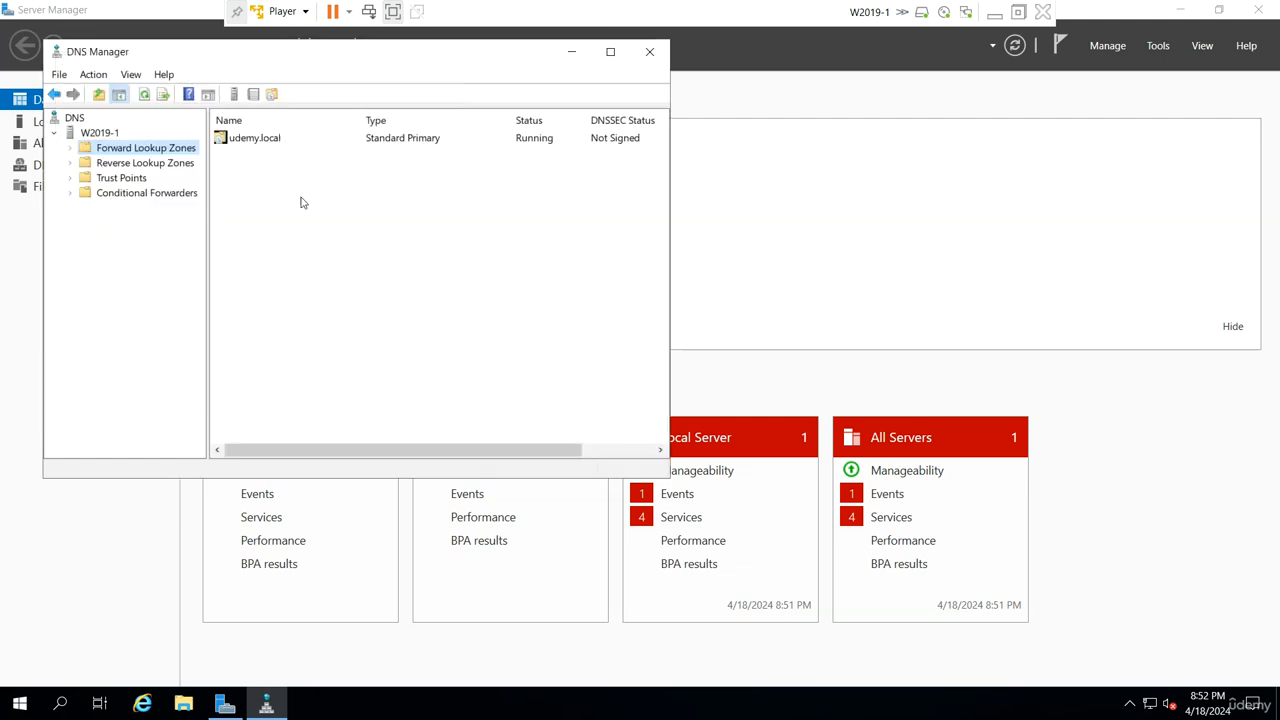
- Open the udemy.local zone and examine its Host (A), Name Server and Start of Authority records
{"action": "double_click", "coordinate": [293, 141]}
{"action": "left_click", "coordinate": [531, 172]}
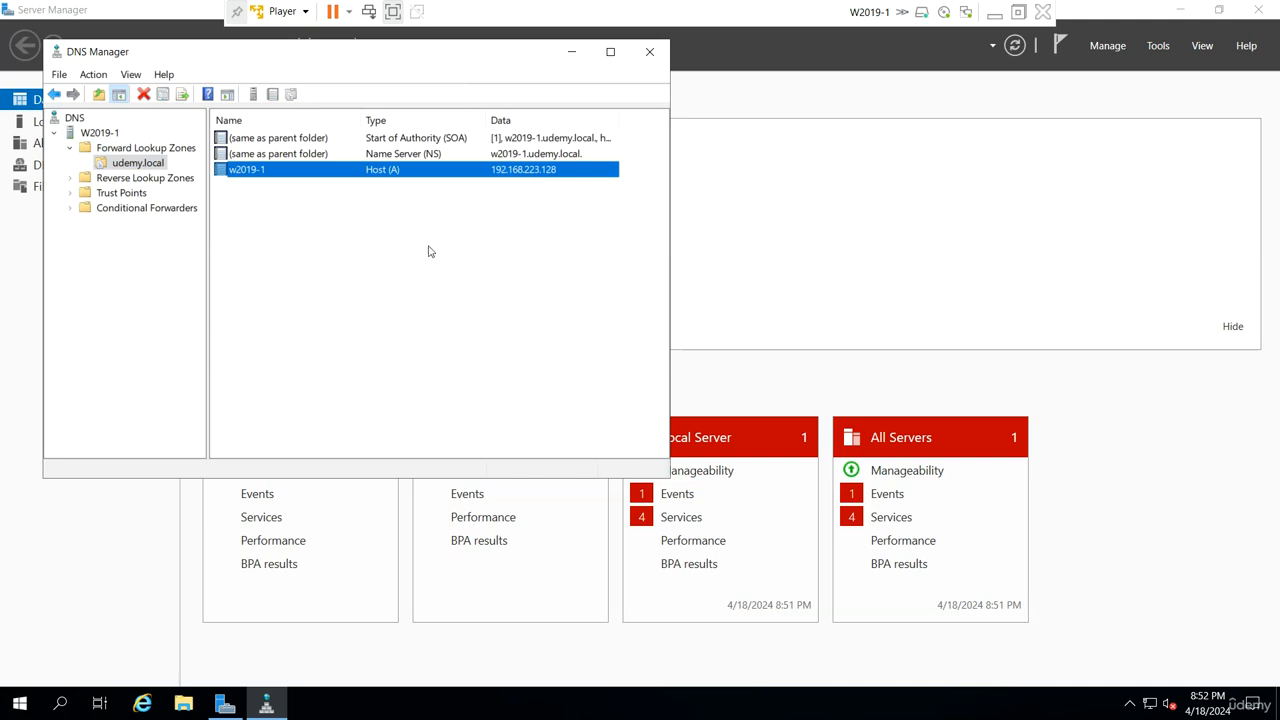
{"action": "left_click", "coordinate": [406, 155]}
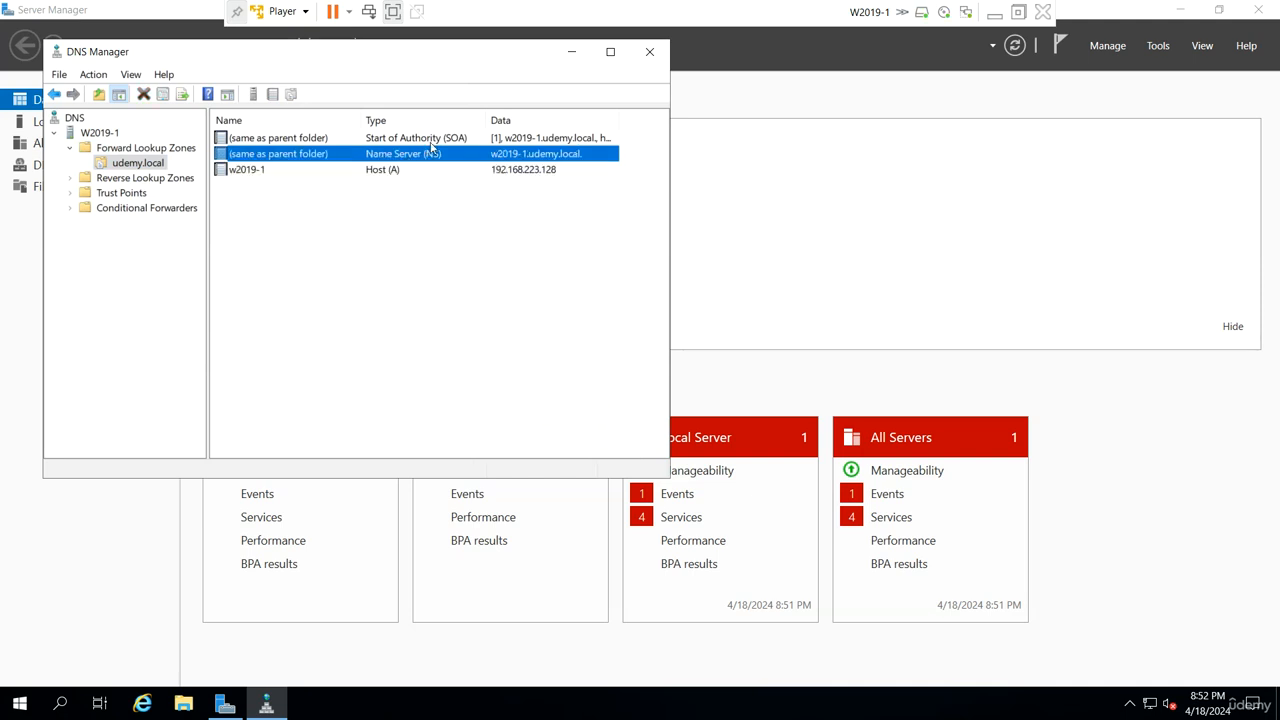
{"action": "left_click", "coordinate": [435, 139]}
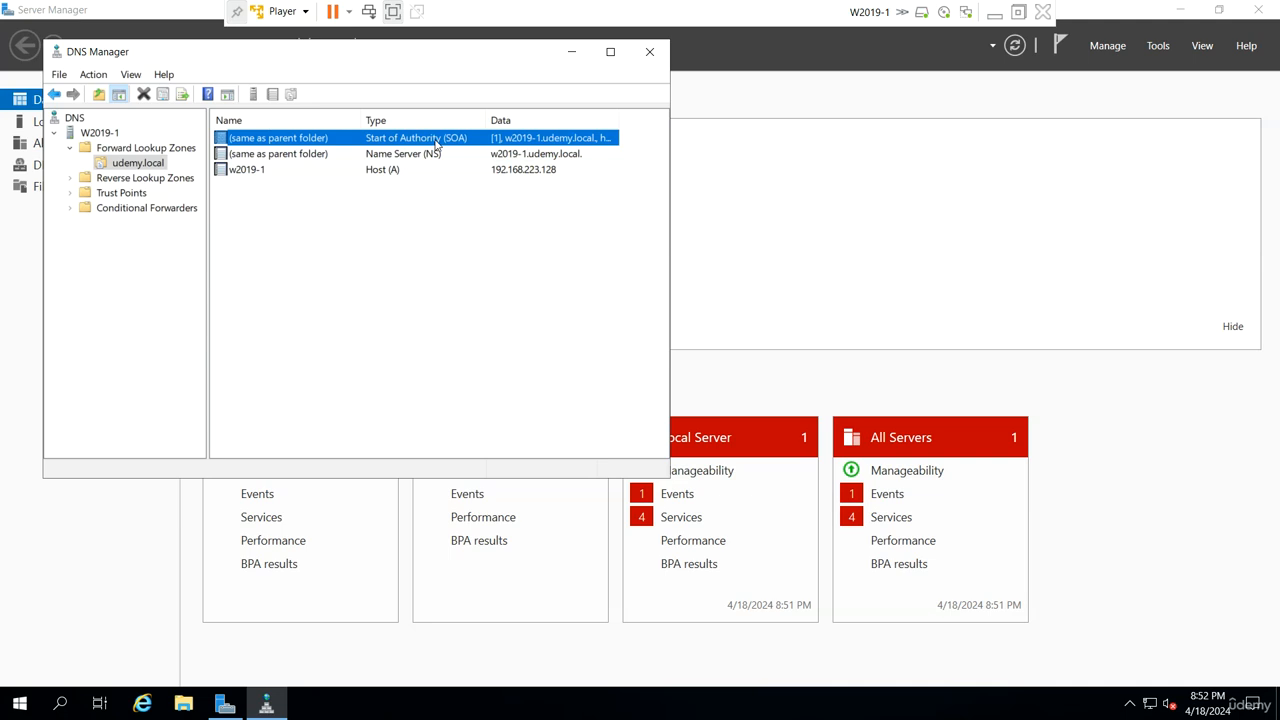
{"action": "left_click", "coordinate": [410, 170]}
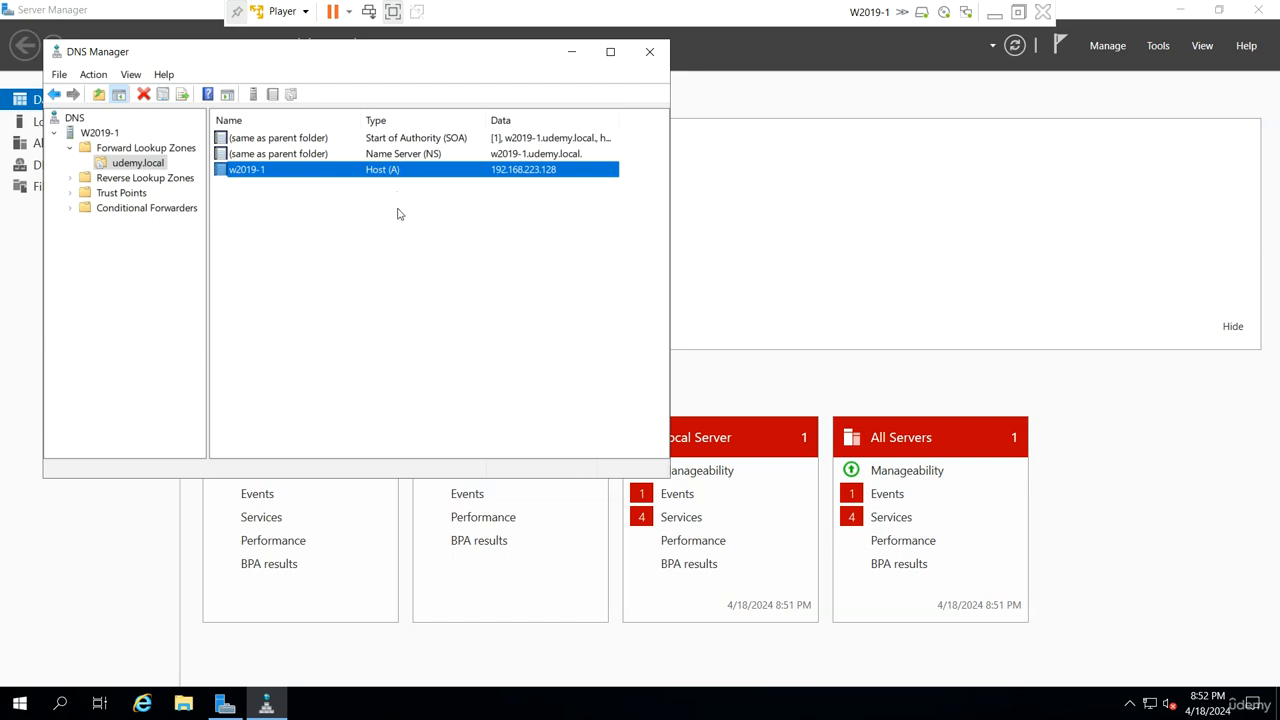
- Switch to the W2019-2 virtual machine and open a command prompt by running cmd
{"action": "left_click", "coordinate": [994, 14]}
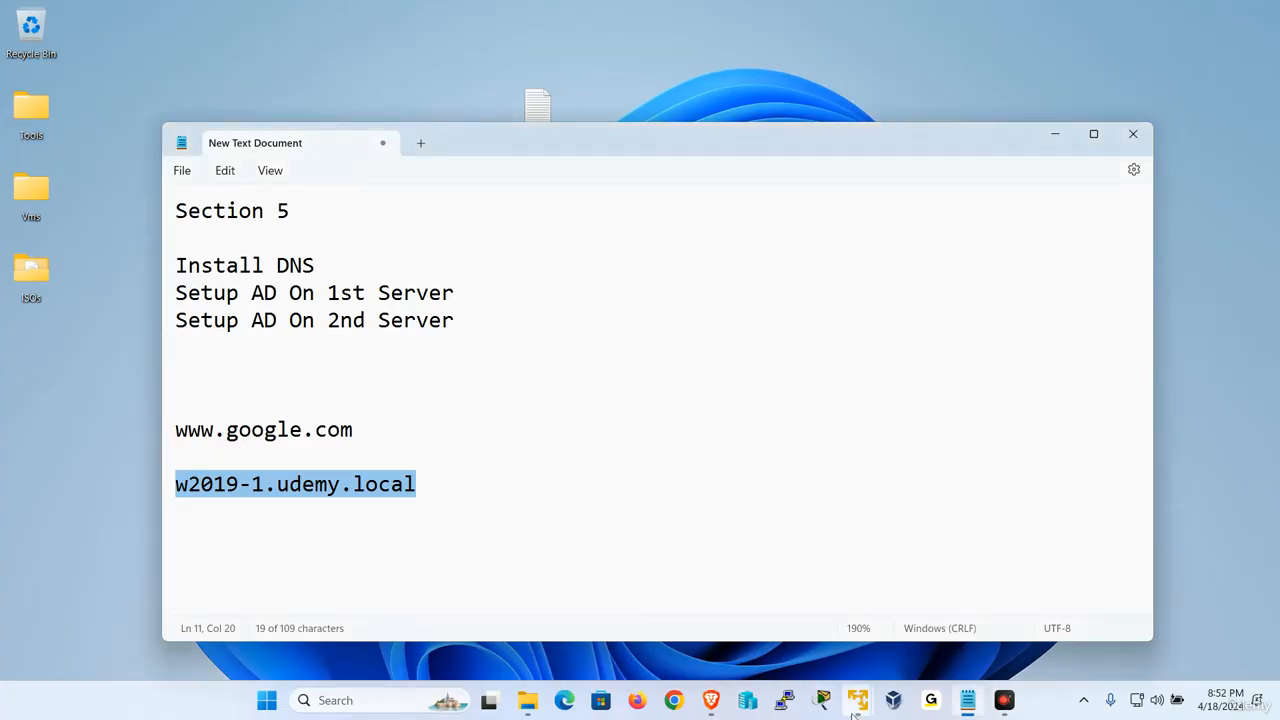
{"action": "mouse_move", "coordinate": [857, 700]}
{"action": "left_click", "coordinate": [932, 578]}
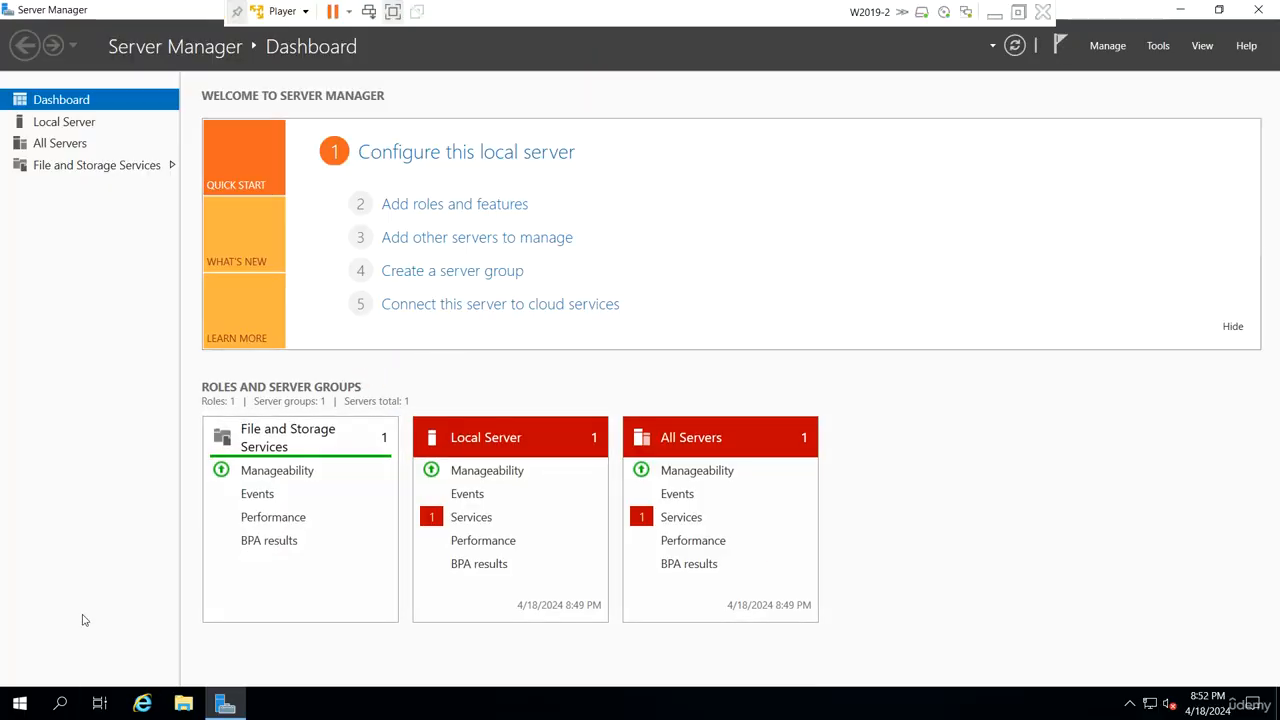
{"action": "key", "text": "super+r"}
{"action": "type", "text": "cmd"}
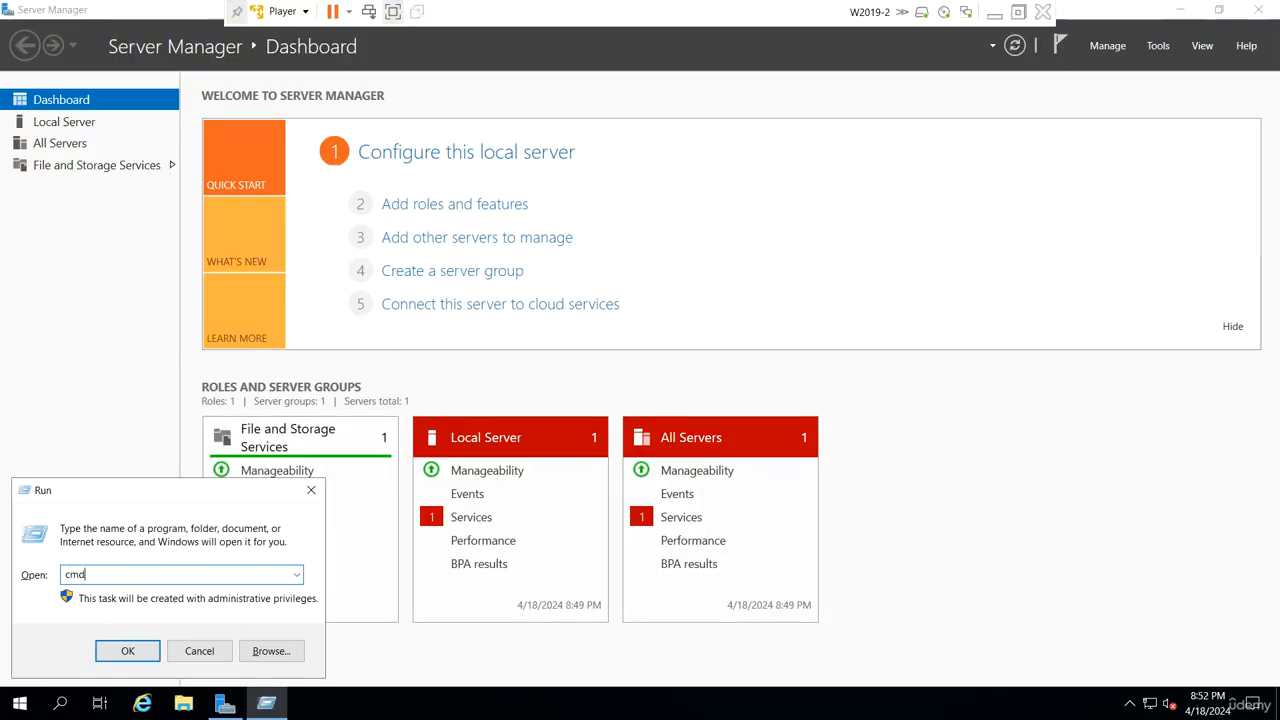
{"action": "key", "text": "Return"}
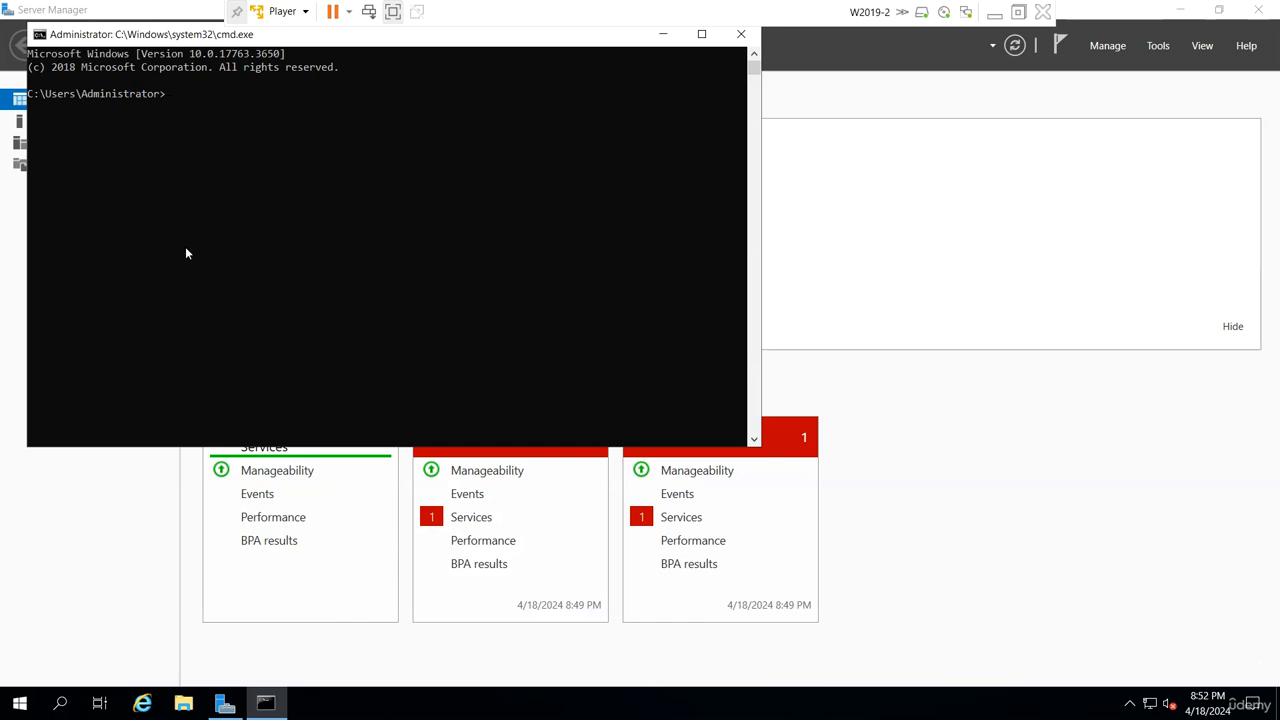
- Set the command prompt window's font size to 36 and its screen text colour to bright green
{"action": "left_click", "coordinate": [41, 35]}
{"action": "left_click", "coordinate": [95, 191]}
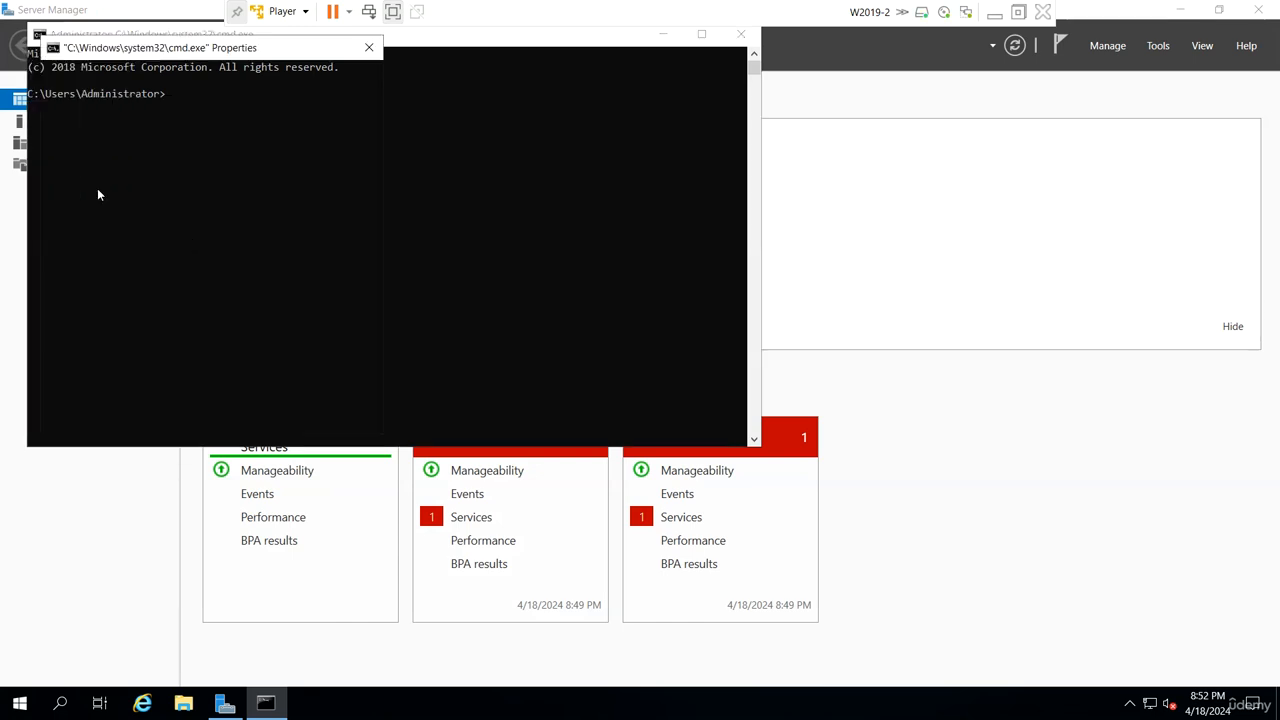
{"action": "left_click", "coordinate": [105, 74]}
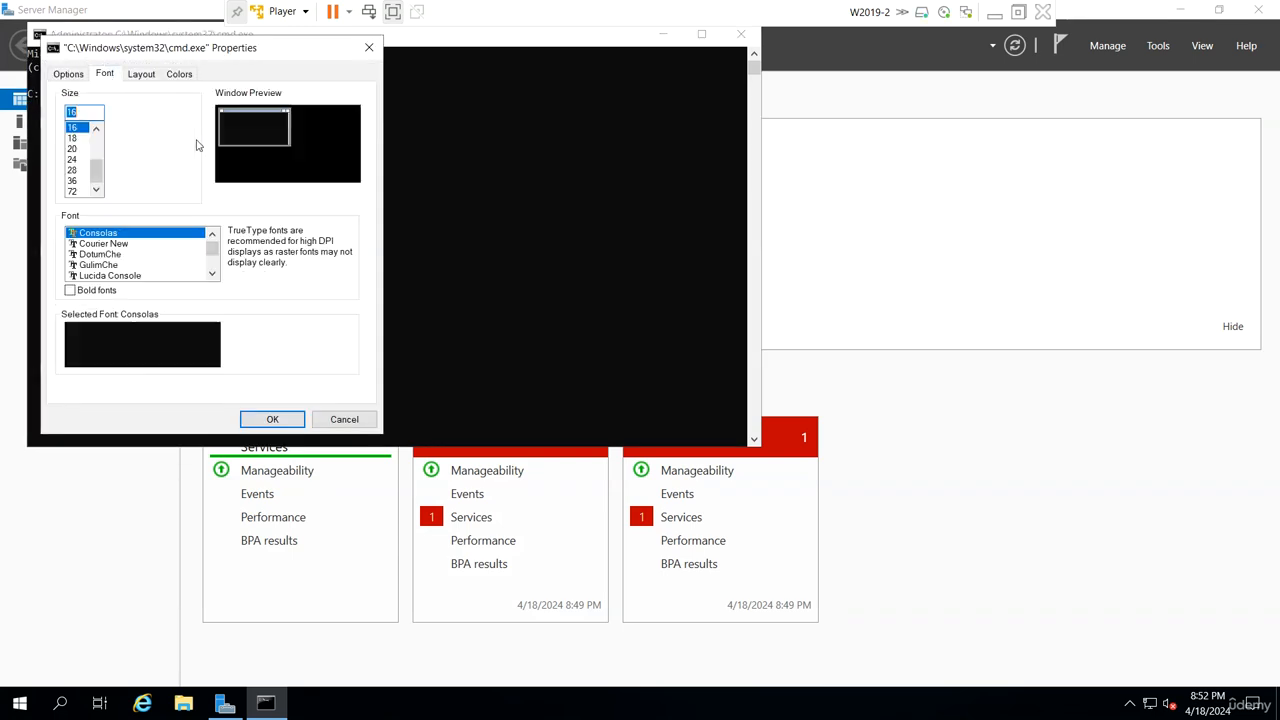
{"action": "left_click", "coordinate": [72, 181]}
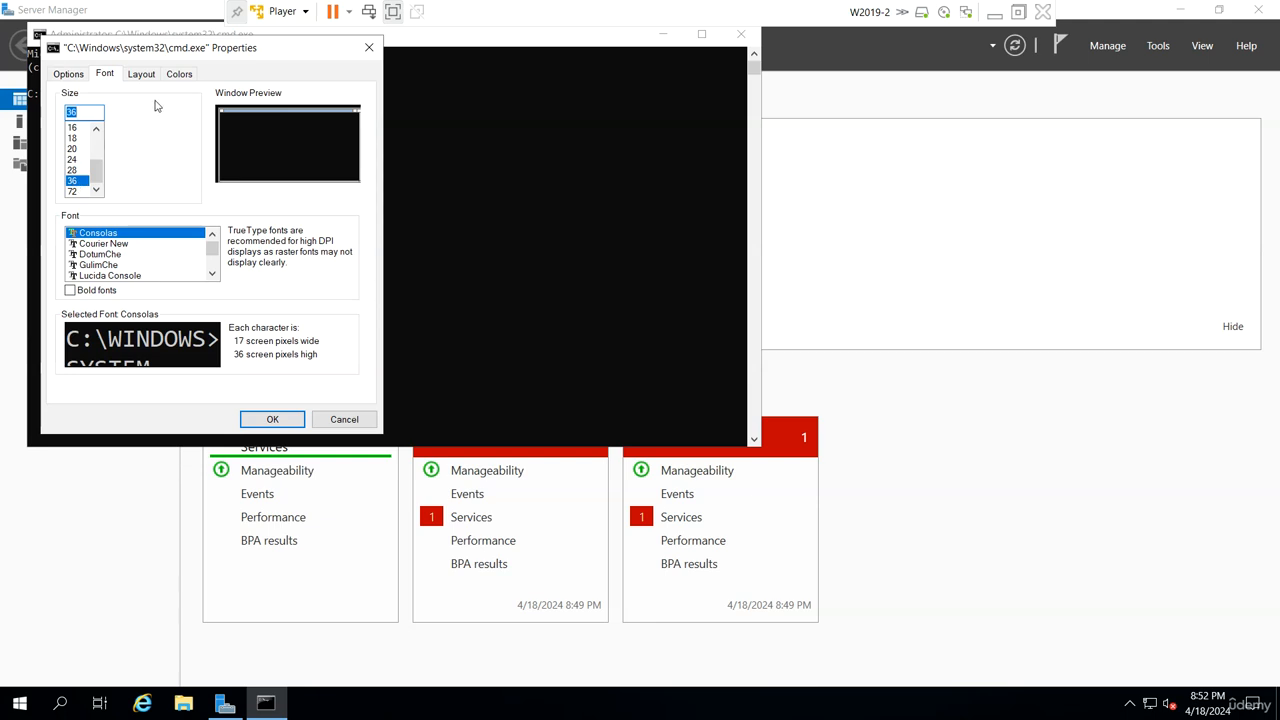
{"action": "left_click", "coordinate": [180, 74]}
{"action": "left_click", "coordinate": [100, 104]}
{"action": "left_click", "coordinate": [246, 184]}
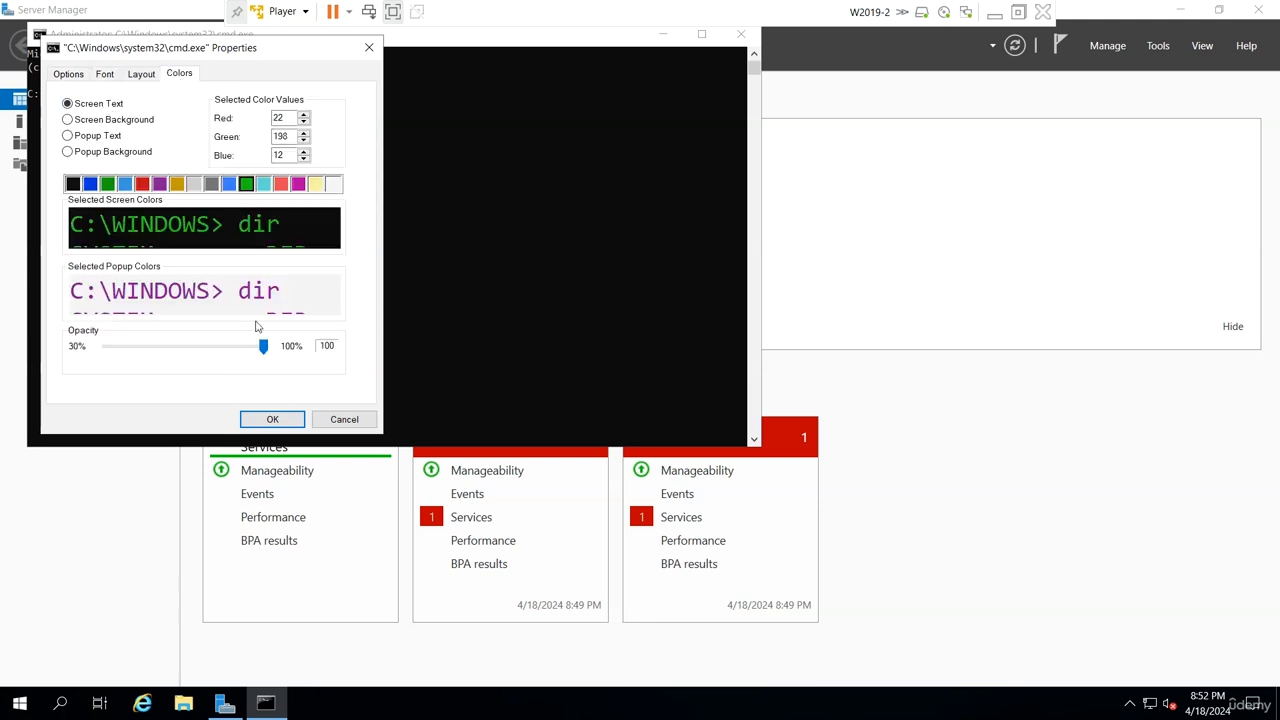
{"action": "left_click", "coordinate": [272, 419]}
- Ping w2019-2.udemy.local from a cleared prompt at the root of drive C
{"action": "type", "text": "cd\\"}
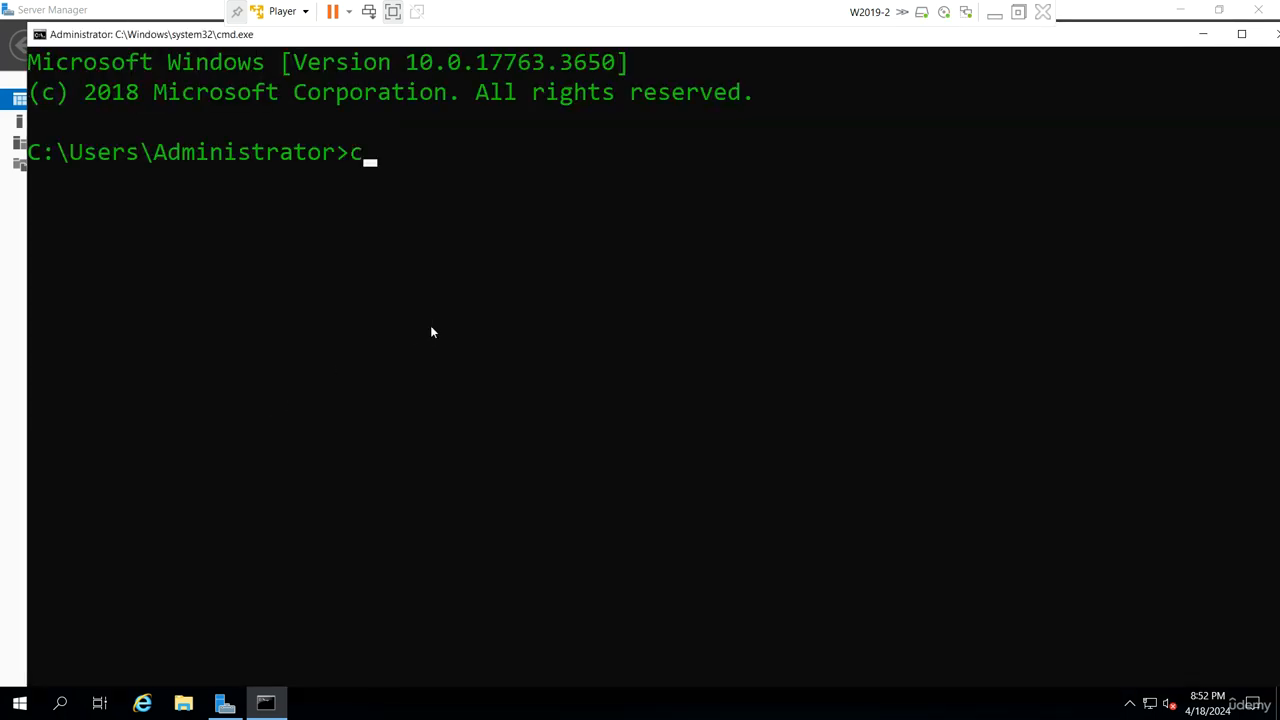
{"action": "key", "text": "Return"}
{"action": "type", "text": "cls"}
{"action": "key", "text": "Return"}
{"action": "type", "text": "p"}
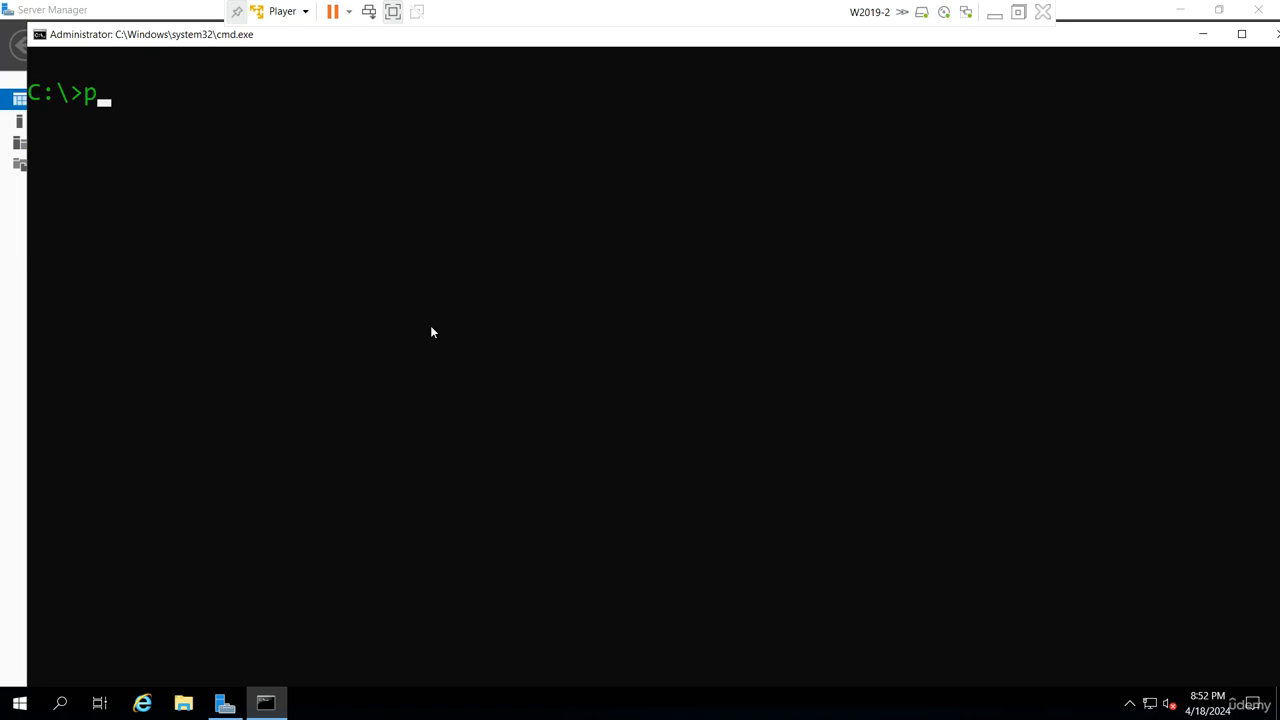
{"action": "type", "text": "ing w2019-2."}
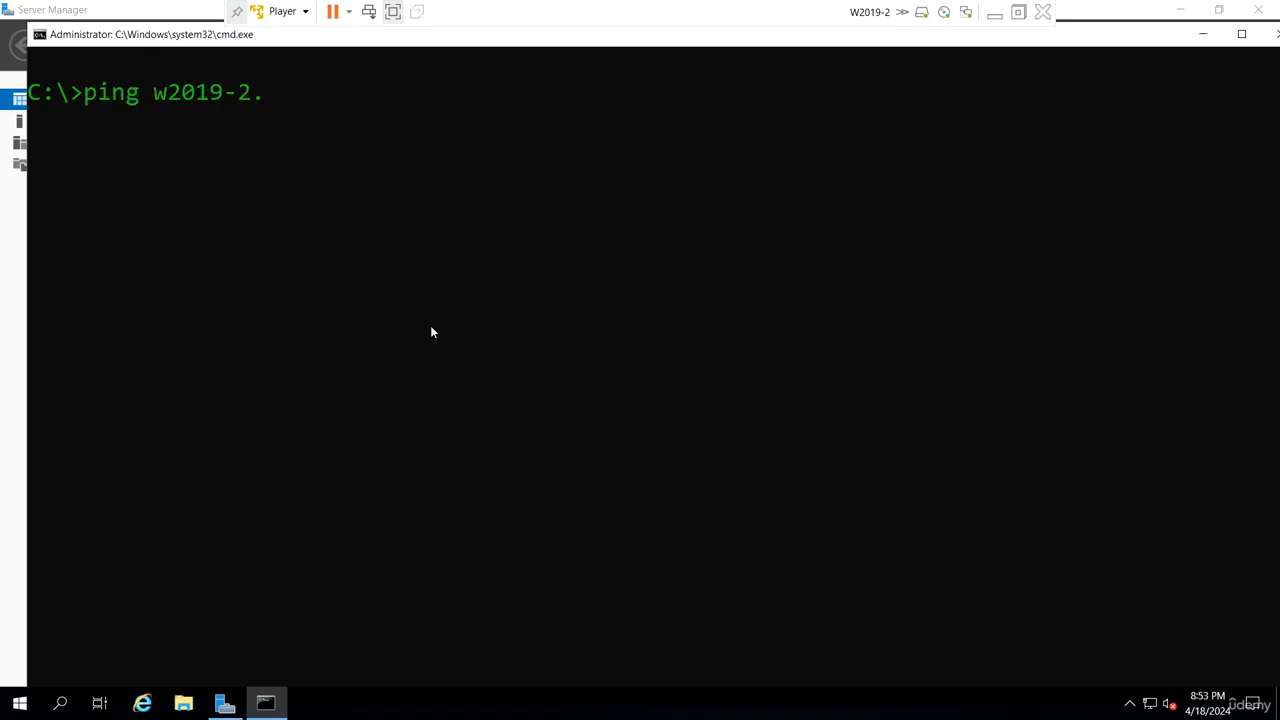
{"action": "type", "text": "udemy.local"}
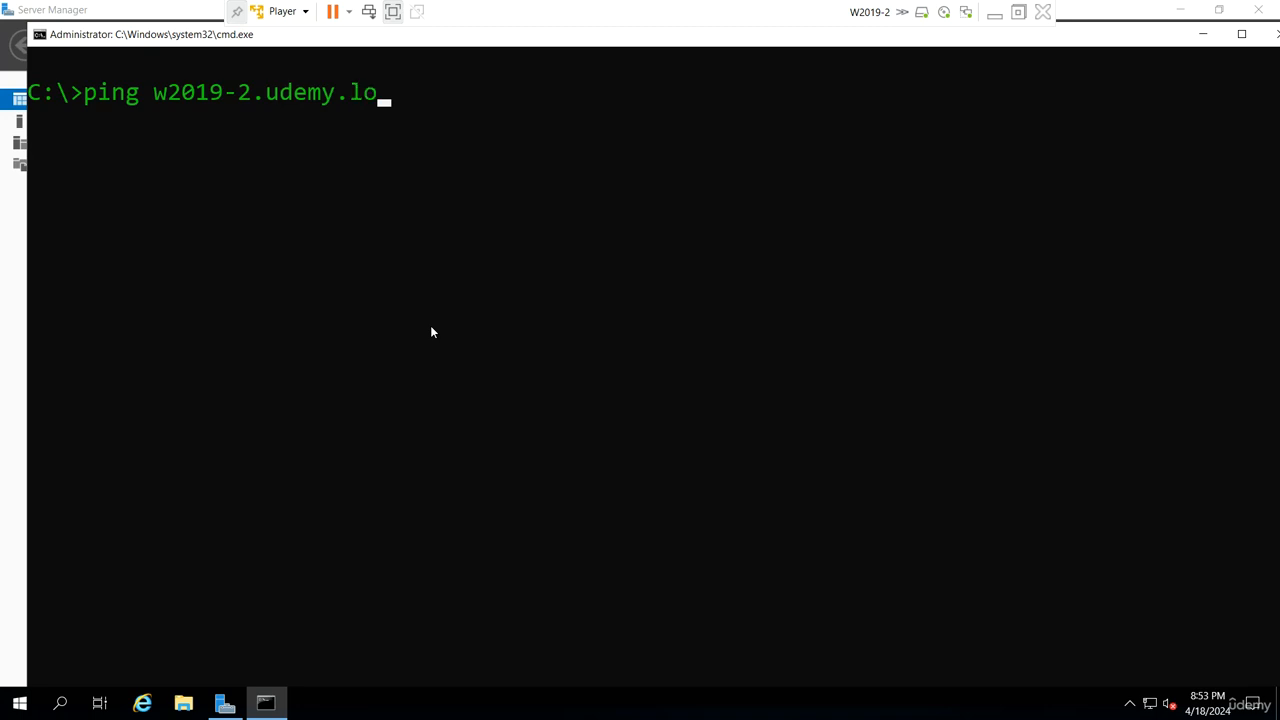
{"action": "key", "text": "Return"}
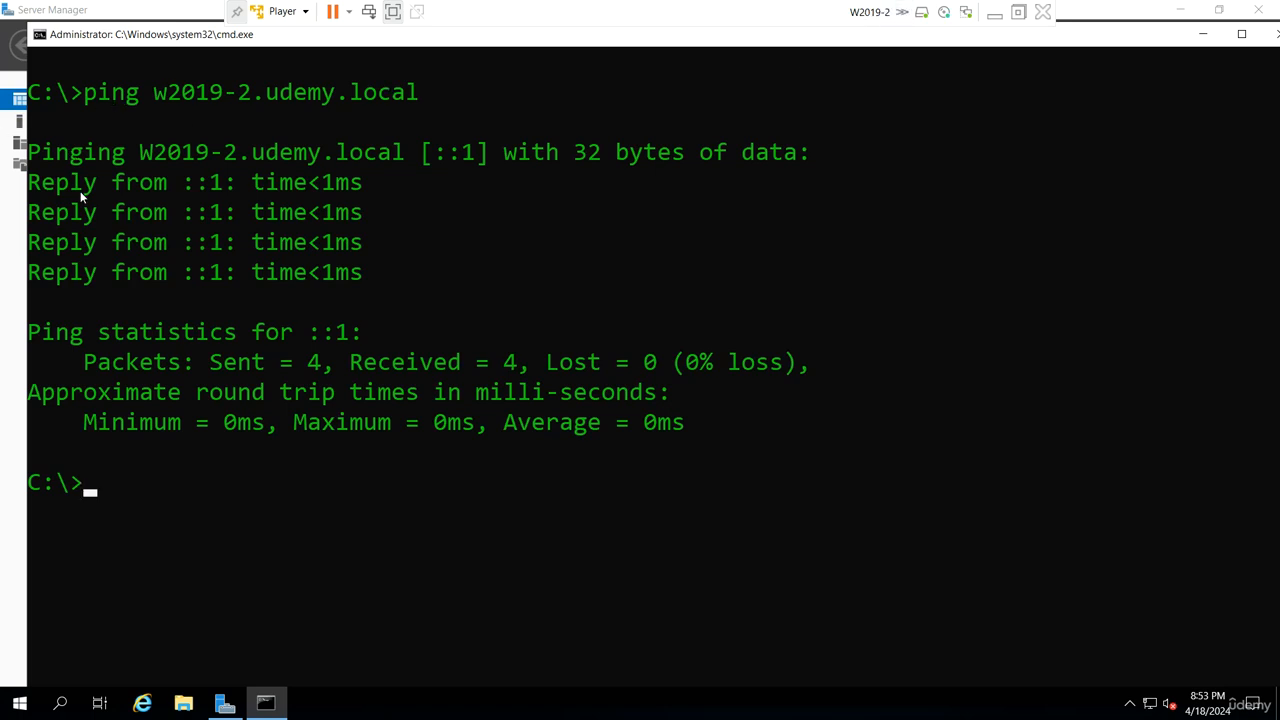
- Rework the previous ping command to test w2019-1.udemy.local instead
{"action": "key", "text": "Up"}
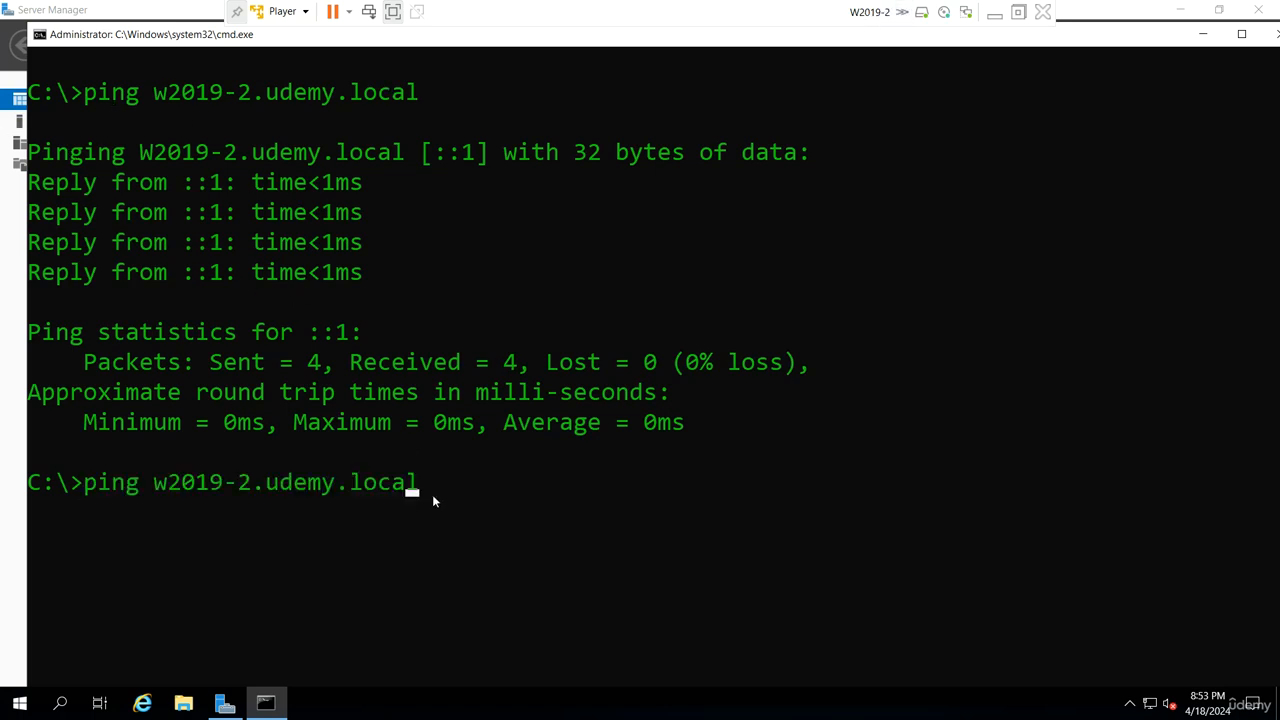
{"action": "key", "text": "Left"}
{"action": "key", "text": "Left"}
{"action": "key", "text": "Left"}
{"action": "key", "text": "Left"}
{"action": "key", "text": "Left"}
{"action": "key", "text": "Left"}
{"action": "key", "text": "Left"}
{"action": "key", "text": "Left"}
{"action": "key", "text": "Left"}
{"action": "key", "text": "Left"}
{"action": "key", "text": "Left"}
{"action": "key", "text": "Left"}
{"action": "key", "text": "Left"}
{"action": "key", "text": "Right"}
{"action": "key", "text": "Right"}
{"action": "key", "text": "BackSpace"}
{"action": "type", "text": "1"}
{"action": "key", "text": "Return"}
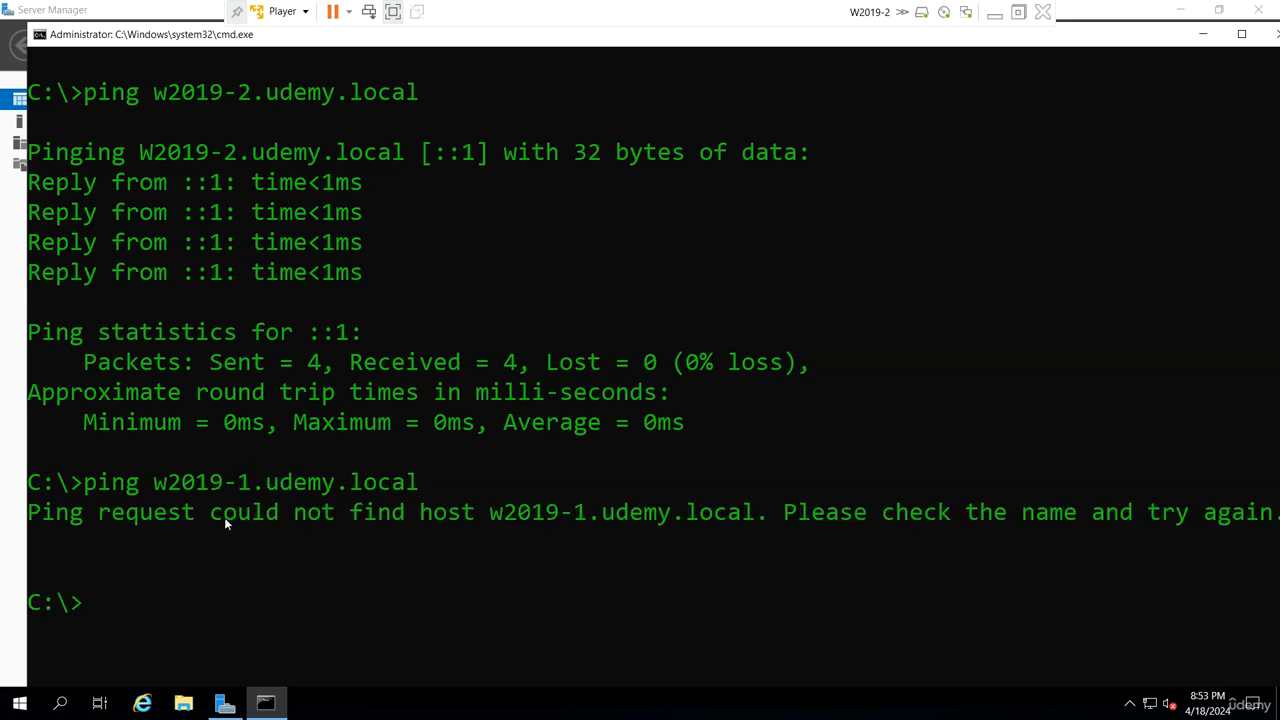
- Open Network Connections with ncpa.cpl and apply Ethernet0's IPv4 settings with 192.168.223.128 as the preferred DNS server
{"action": "type", "text": "ncpa.cpl"}
{"action": "key", "text": "Return"}
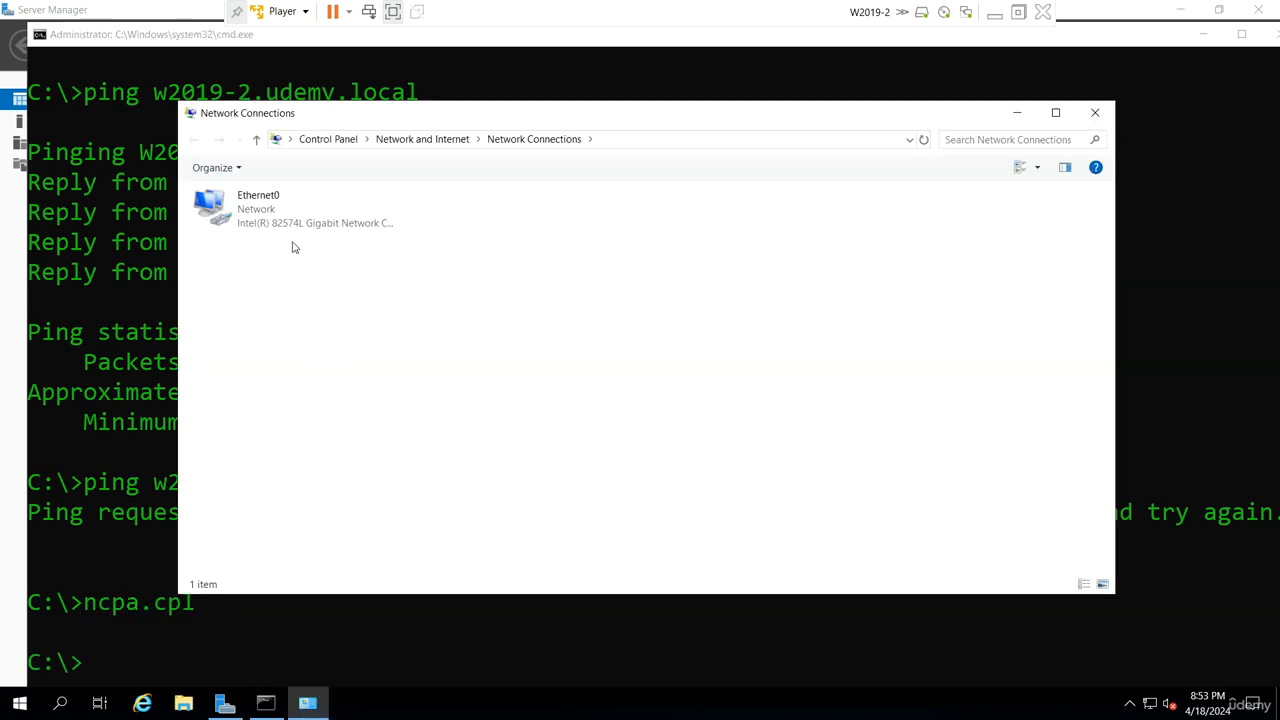
{"action": "left_click", "coordinate": [263, 222]}
{"action": "right_click", "coordinate": [263, 222]}
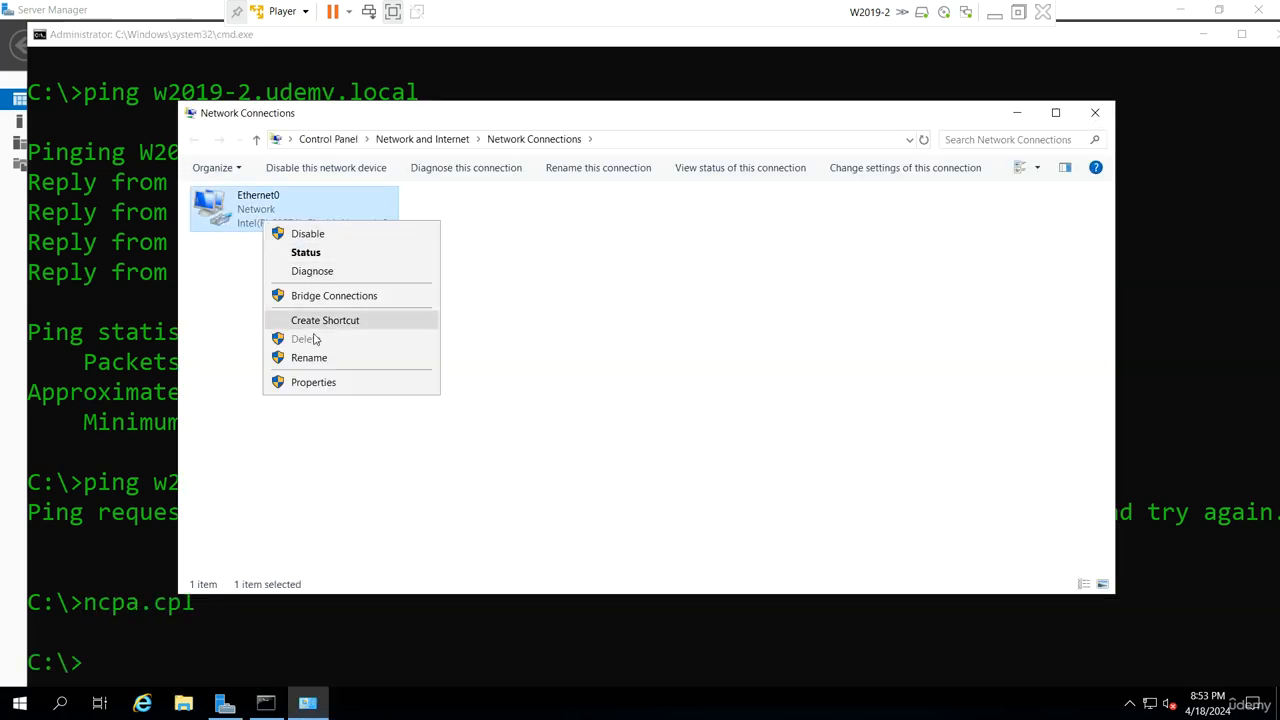
{"action": "left_click", "coordinate": [323, 382]}
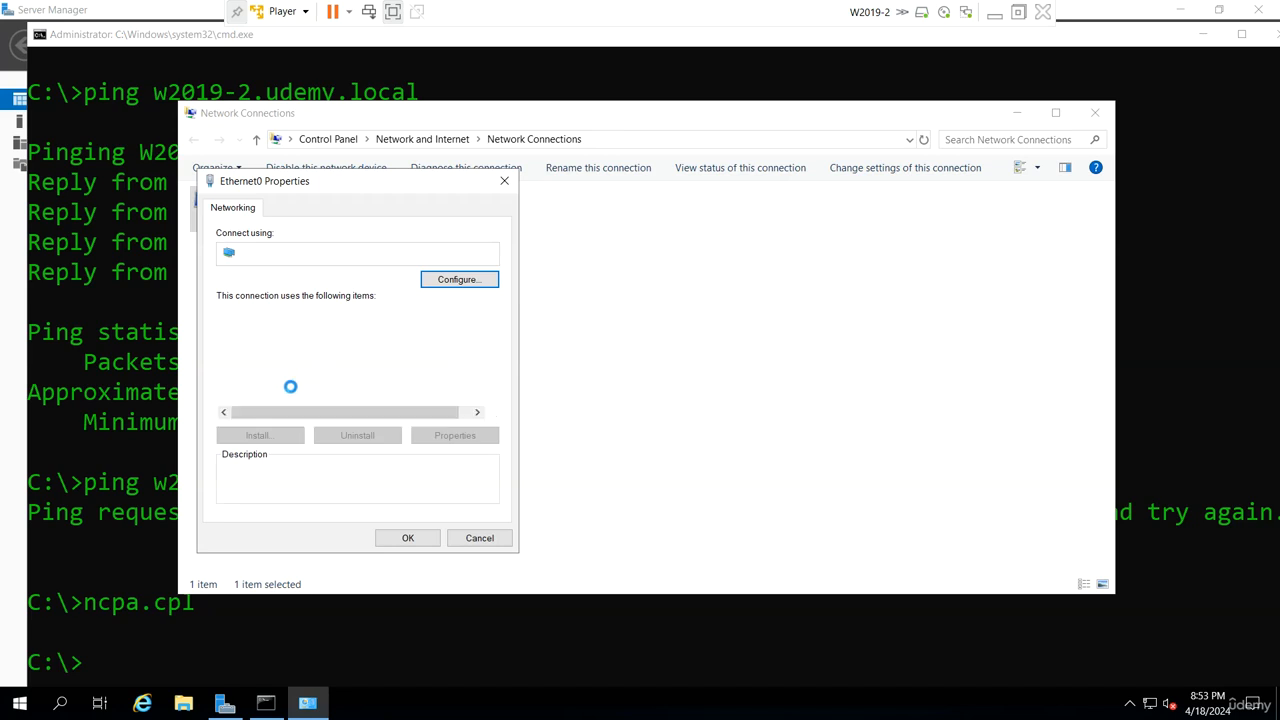
{"action": "double_click", "coordinate": [379, 357]}
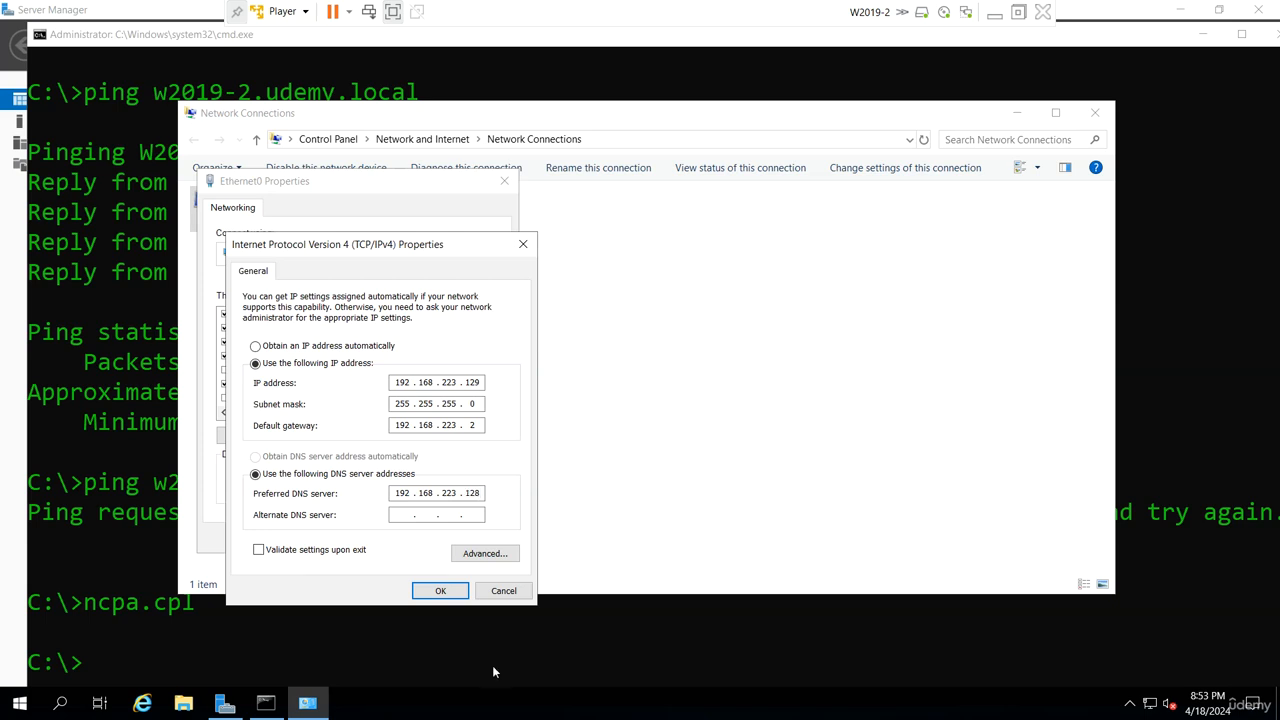
{"action": "left_click", "coordinate": [440, 591]}
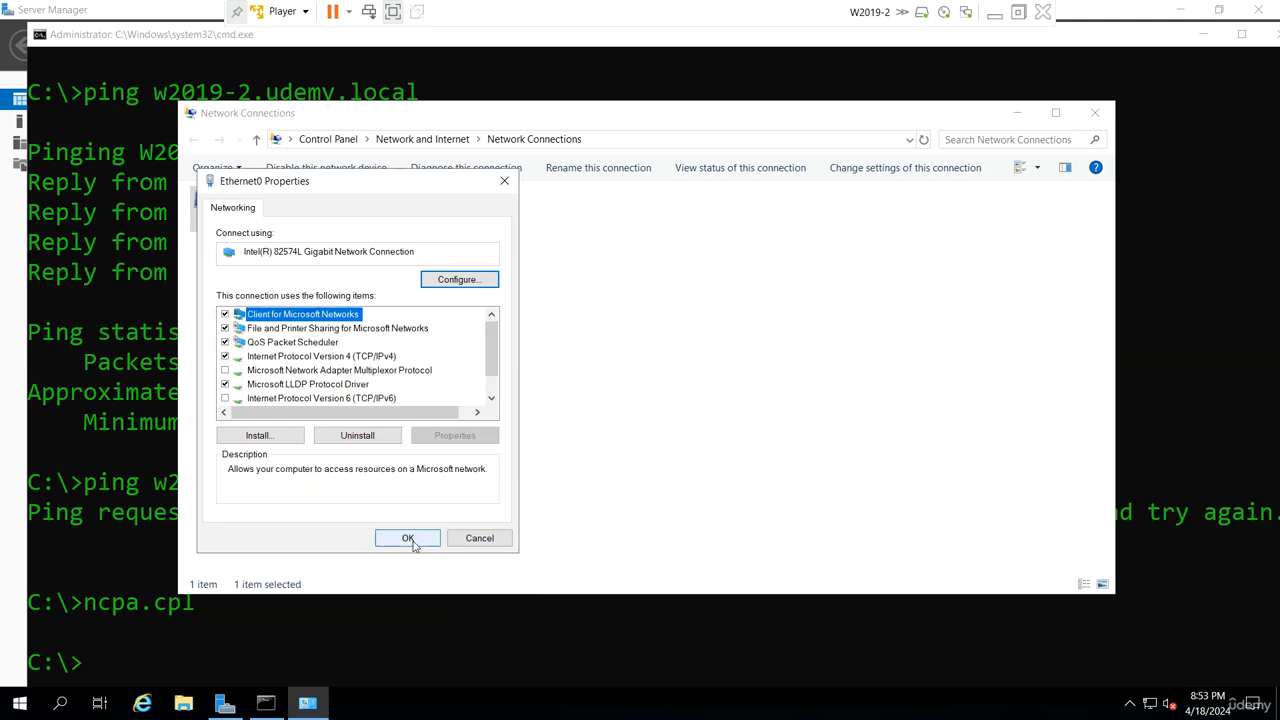
{"action": "left_click", "coordinate": [408, 538]}
- Return to the command prompt and repeat the ping to w2019-1.udemy.local
{"action": "left_click", "coordinate": [308, 643]}
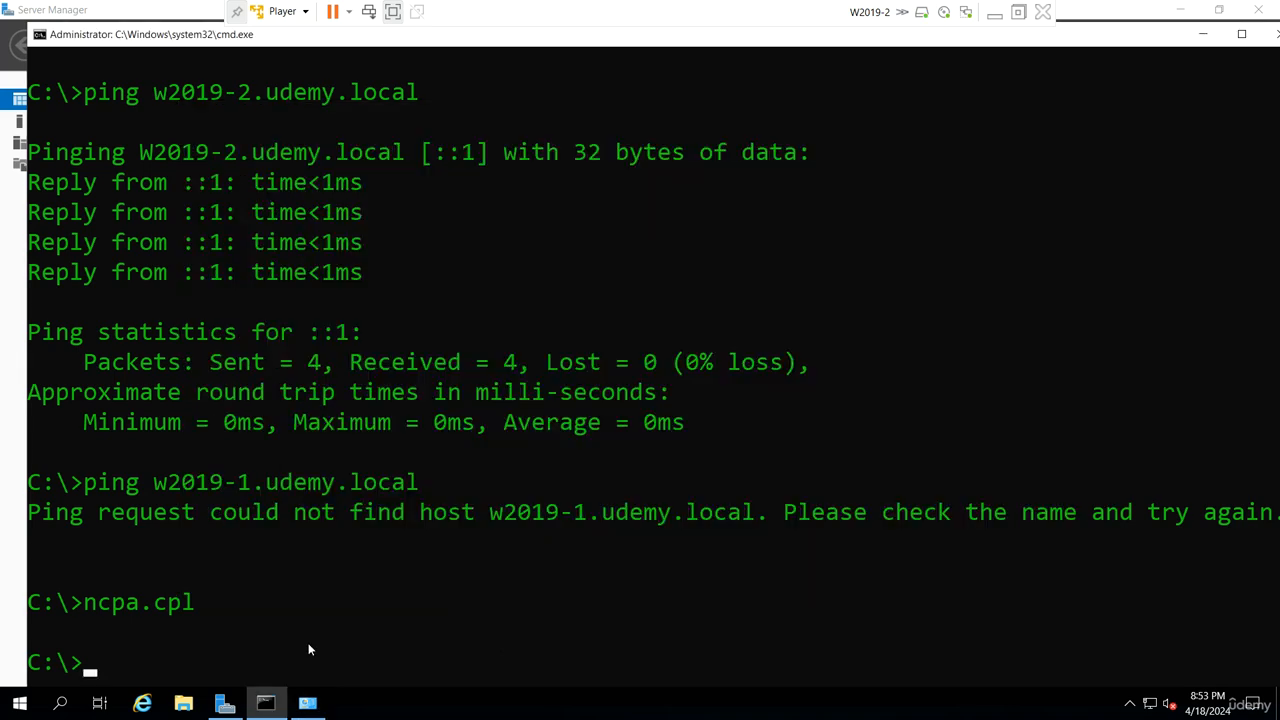
{"action": "key", "text": "Up"}
{"action": "key", "text": "Up"}
{"action": "key", "text": "Return"}
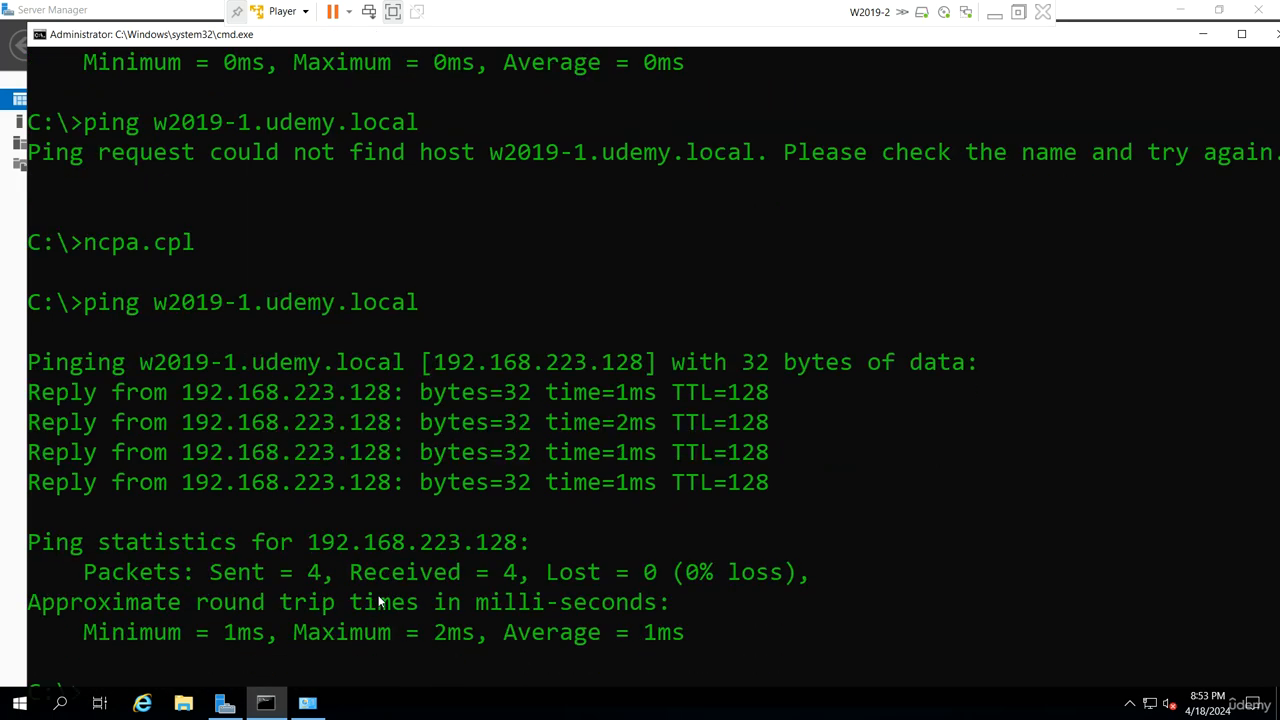
{"action": "scroll", "coordinate": [452, 494], "scroll_direction": "down", "scroll_amount": 1}
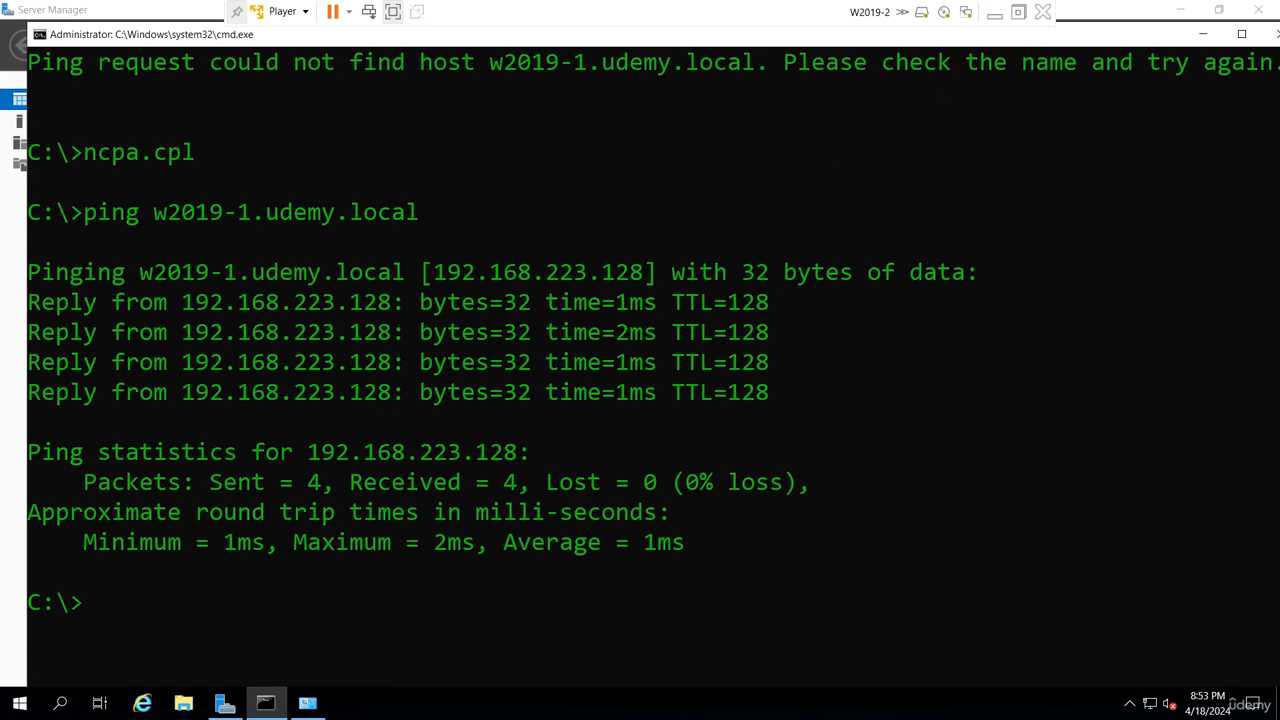
- Switch to the W2019-1 virtual machine and display its Local Server properties in Server Manager
{"action": "left_click", "coordinate": [994, 14]}
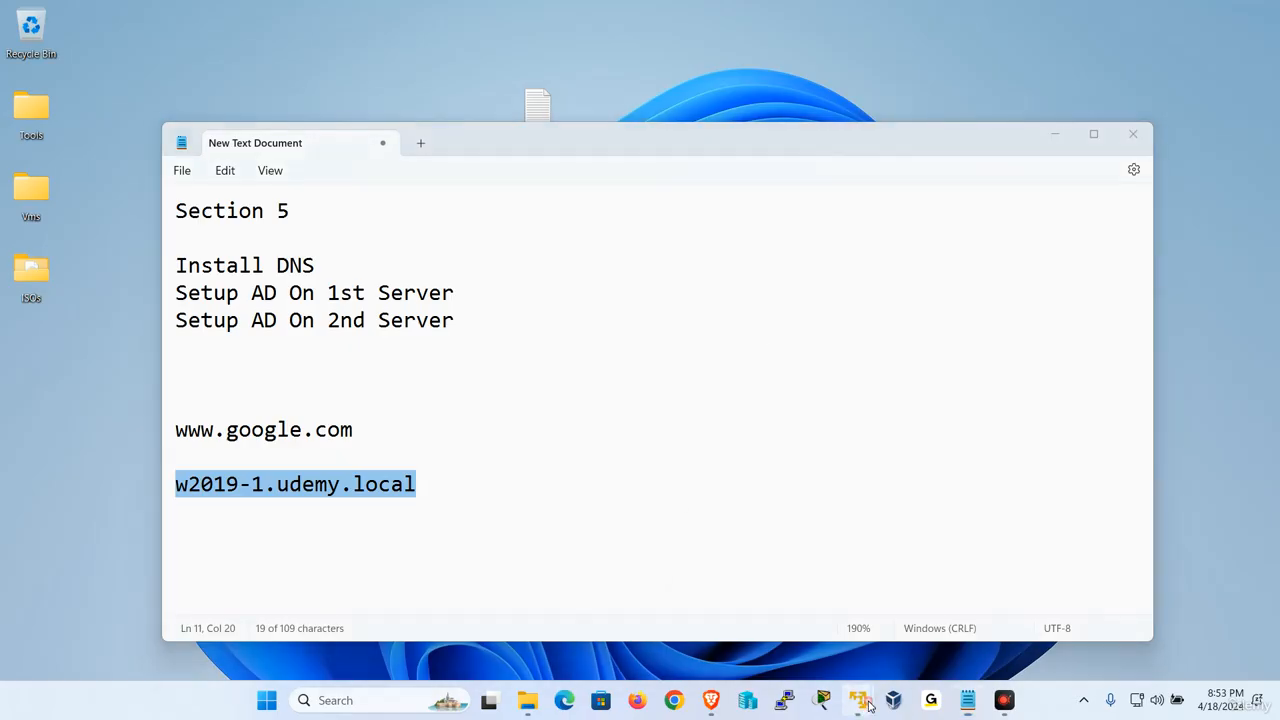
{"action": "mouse_move", "coordinate": [858, 698]}
{"action": "left_click", "coordinate": [834, 594]}
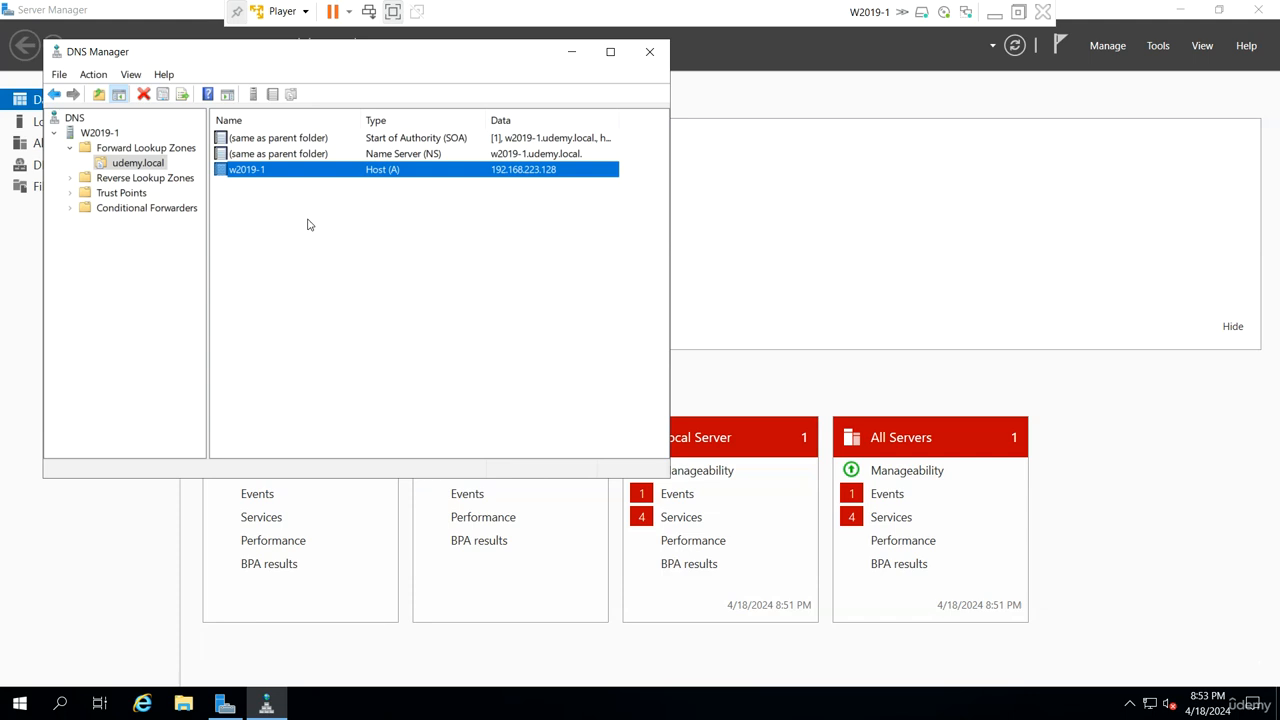
{"action": "left_click", "coordinate": [37, 611]}
{"action": "left_click", "coordinate": [92, 123]}
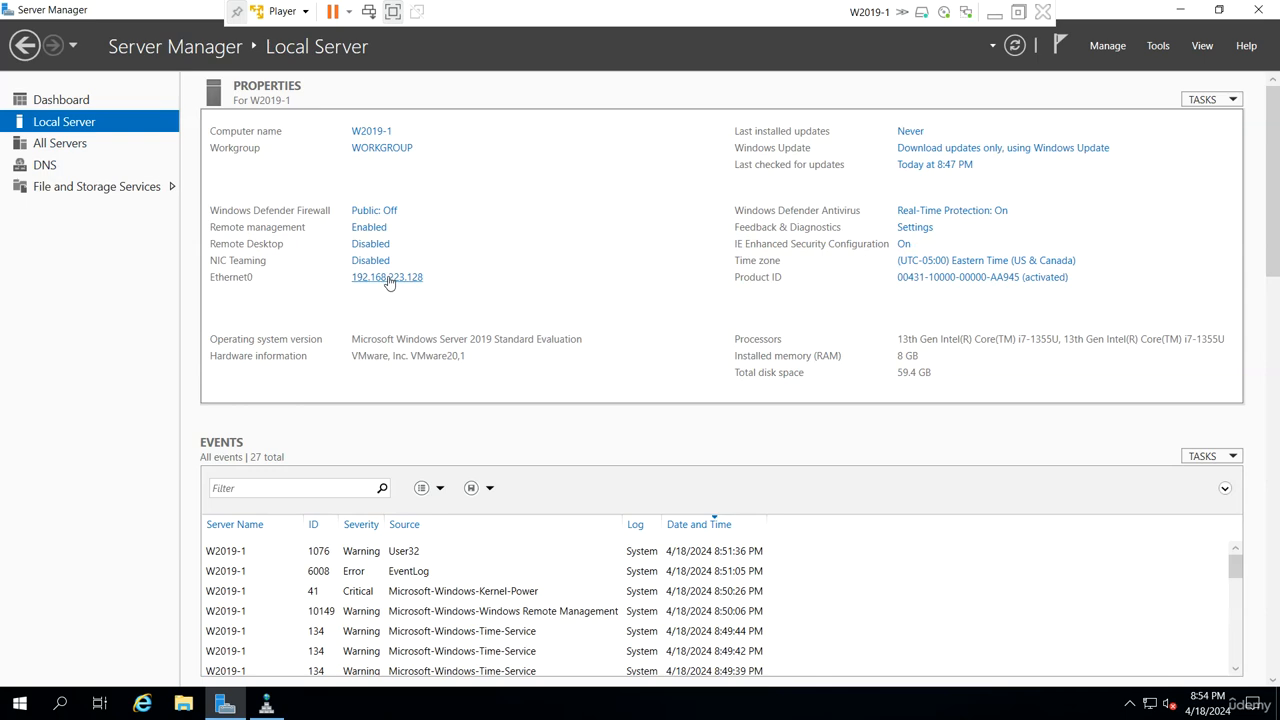
- Apply the IPv4 settings of W2019-1's Ethernet0 with 192.168.223.128 as preferred DNS server, and close Network Connections
{"action": "left_click", "coordinate": [389, 280]}
{"action": "right_click", "coordinate": [236, 212]}
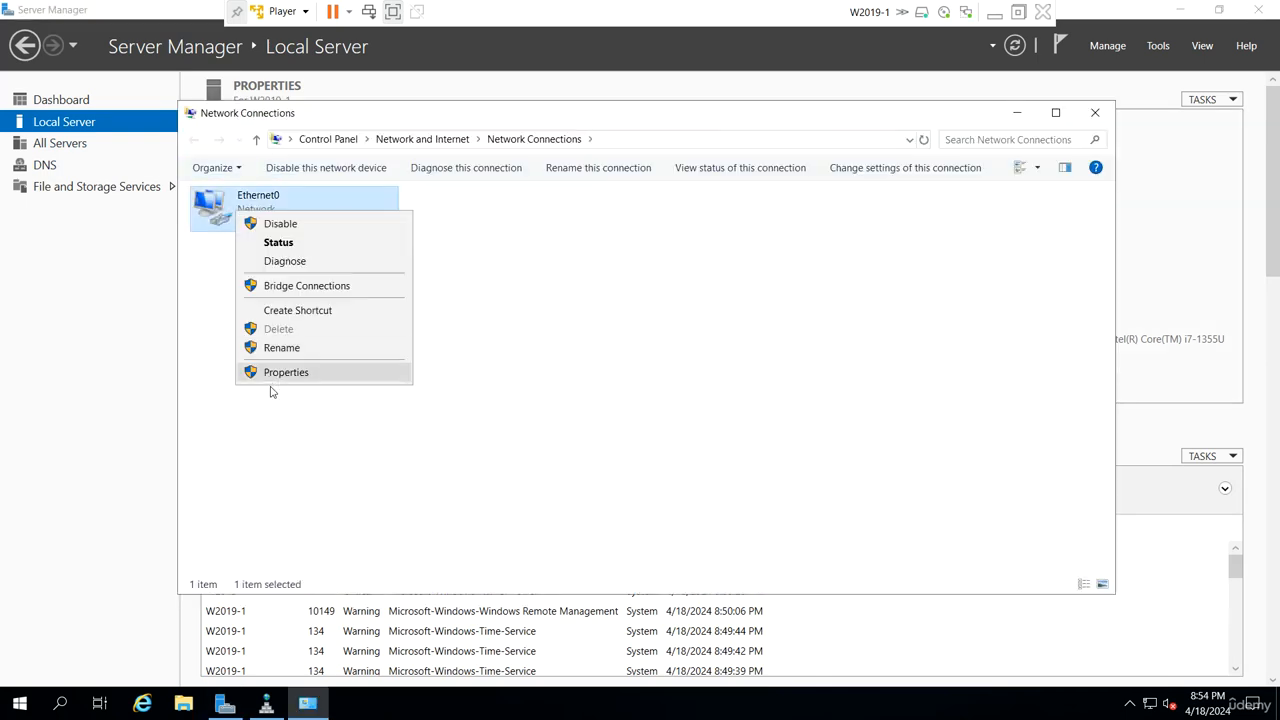
{"action": "left_click", "coordinate": [280, 373]}
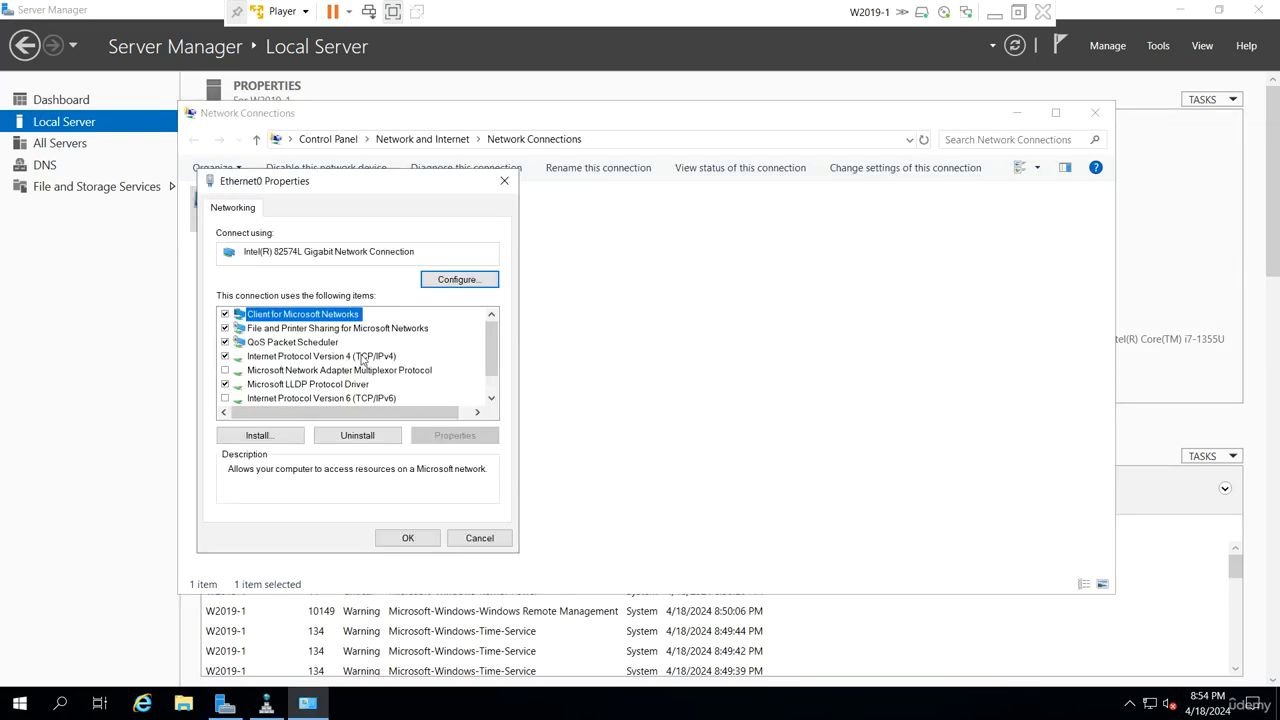
{"action": "double_click", "coordinate": [363, 357]}
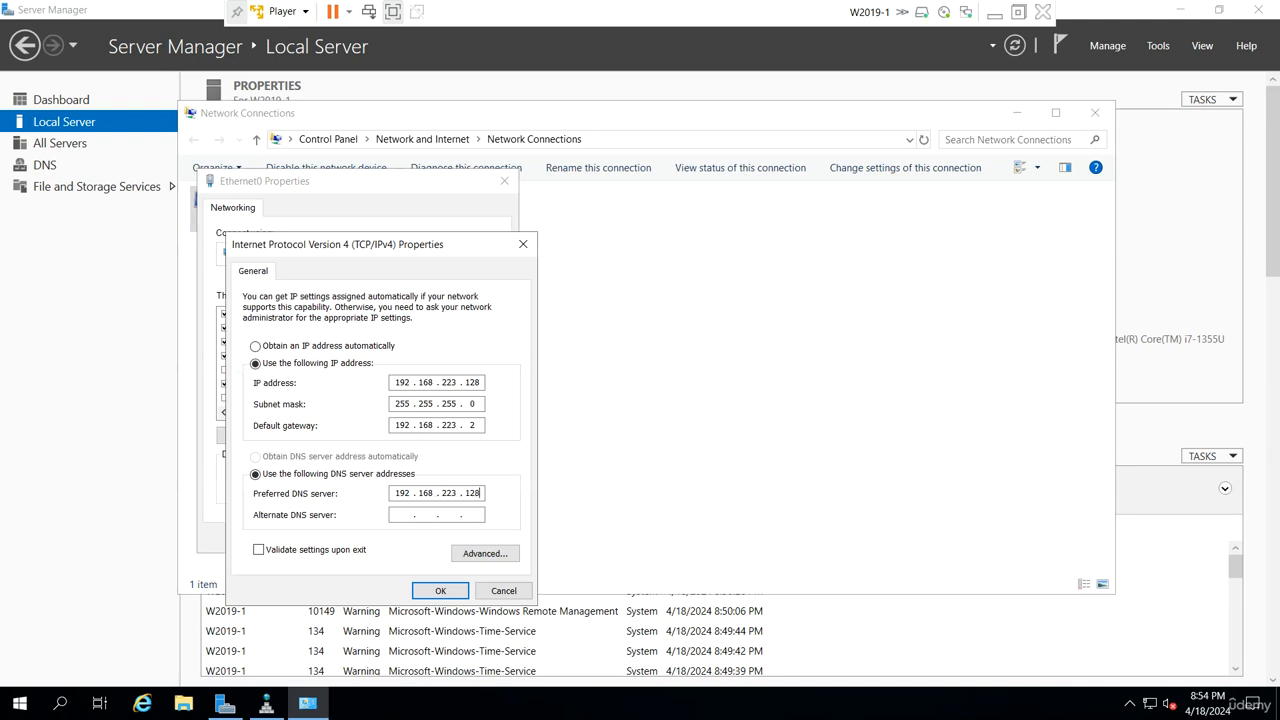
{"action": "left_click", "coordinate": [446, 590]}
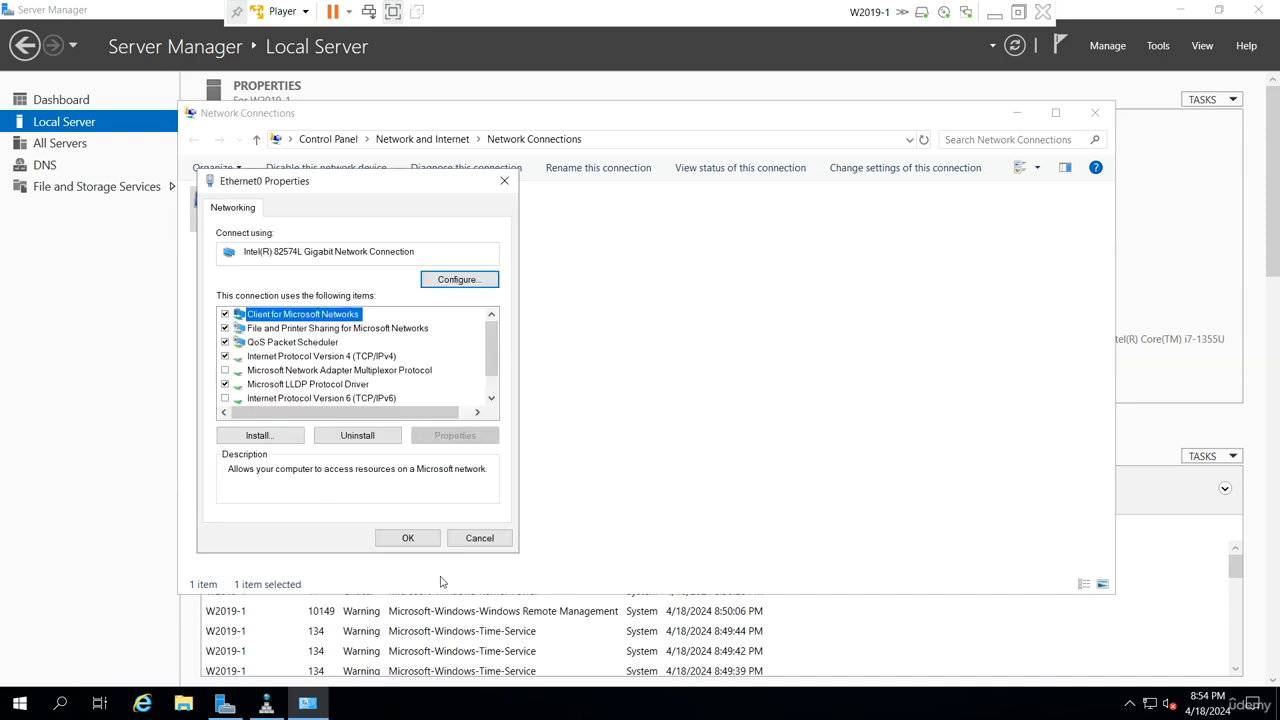
{"action": "left_click", "coordinate": [410, 539]}
{"action": "left_click", "coordinate": [1090, 118]}
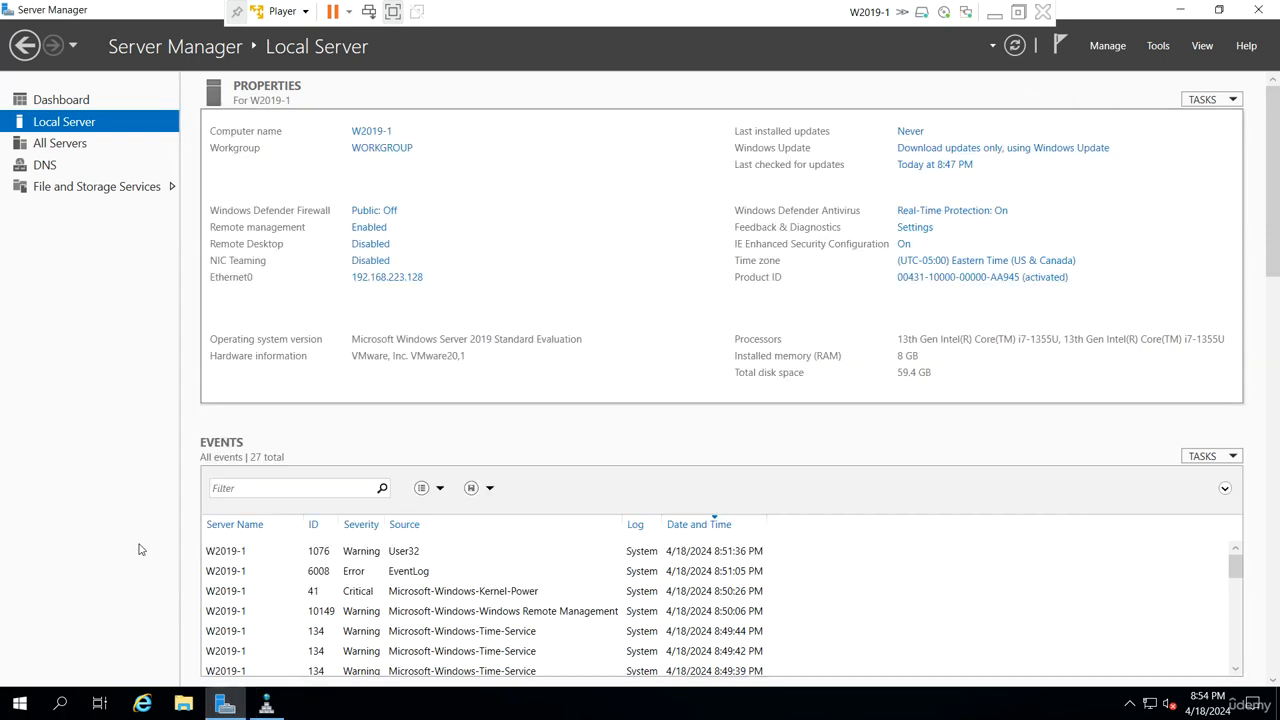
- Open a command prompt on W2019-1 and ping w2019-2.udemy.local
{"action": "key", "text": "super+r"}
{"action": "key", "text": "Return"}
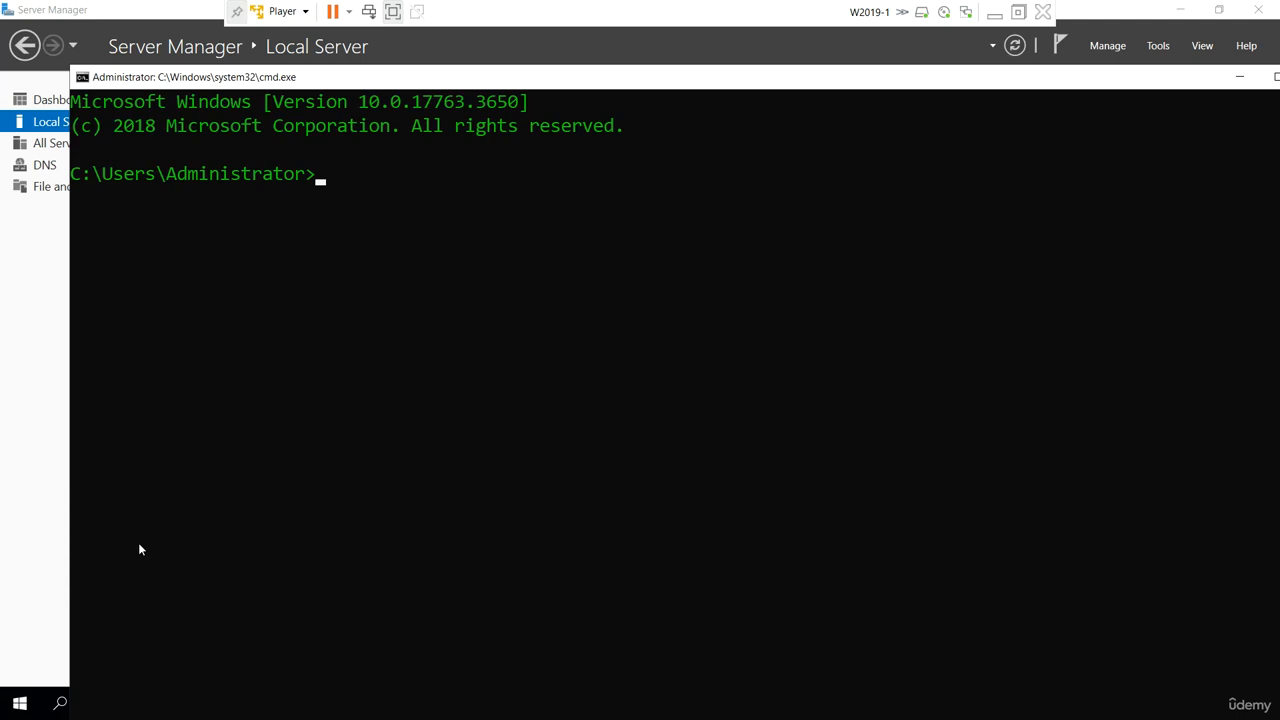
{"action": "type", "text": "ping w2019-"}
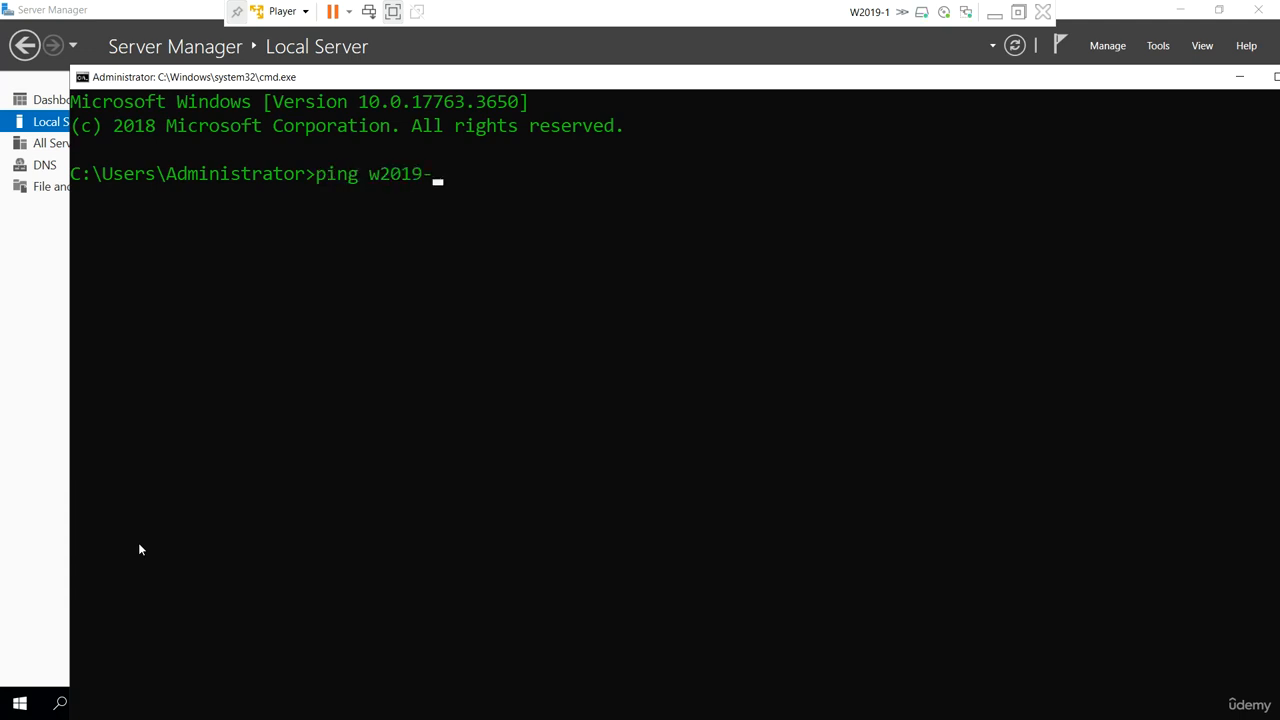
{"action": "type", "text": "2.udemy.local"}
{"action": "key", "text": "Return"}
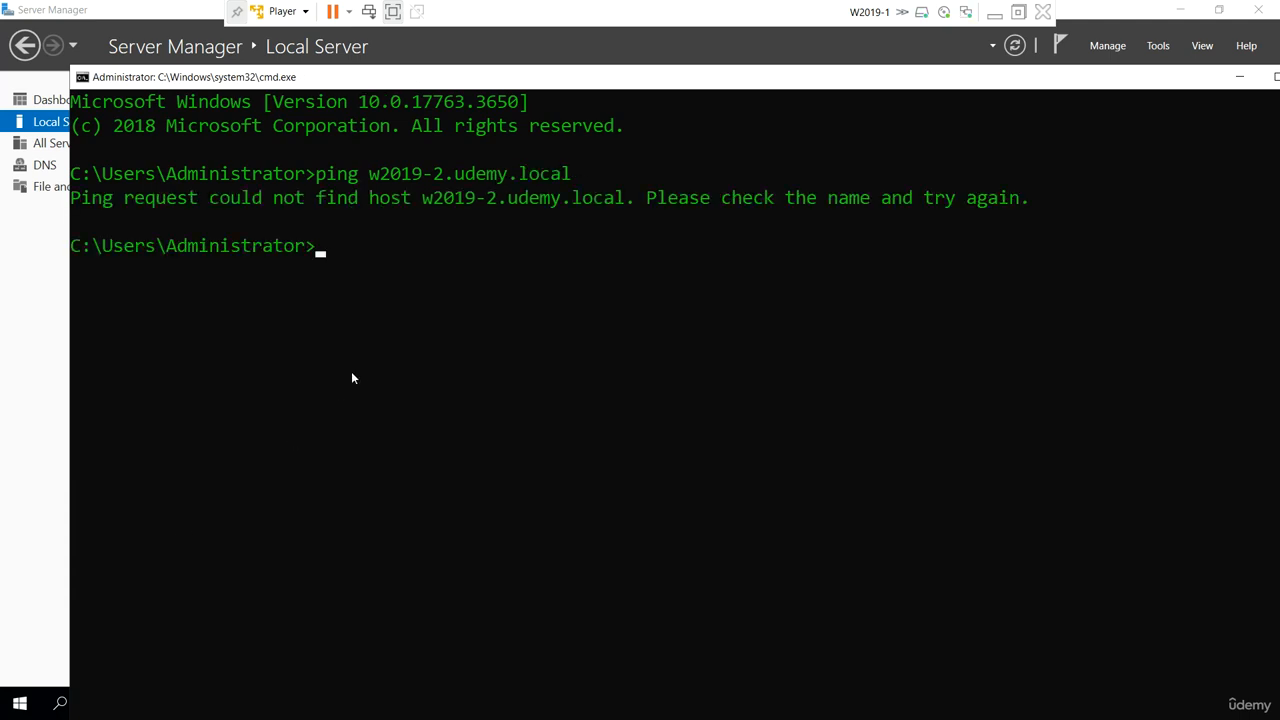
- Switch back to the W2019-2 virtual machine and display its Local Server properties in Server Manager
{"action": "left_click", "coordinate": [992, 14]}
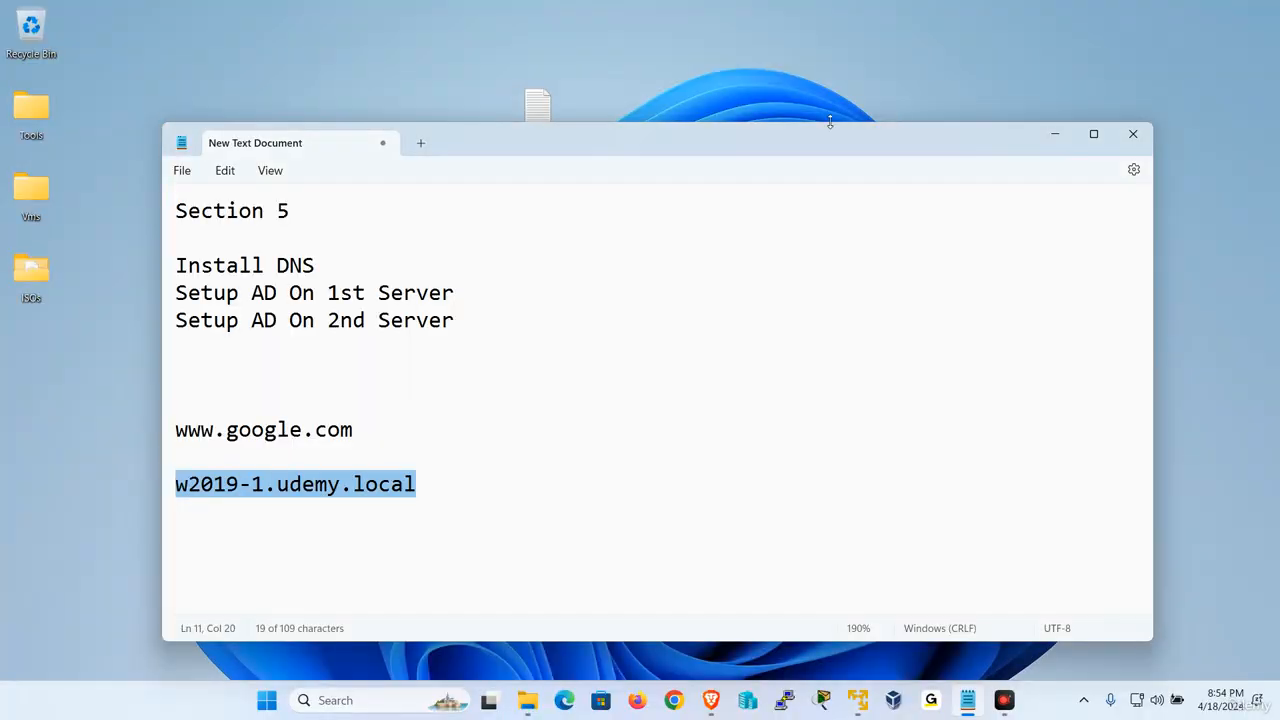
{"action": "mouse_move", "coordinate": [875, 700]}
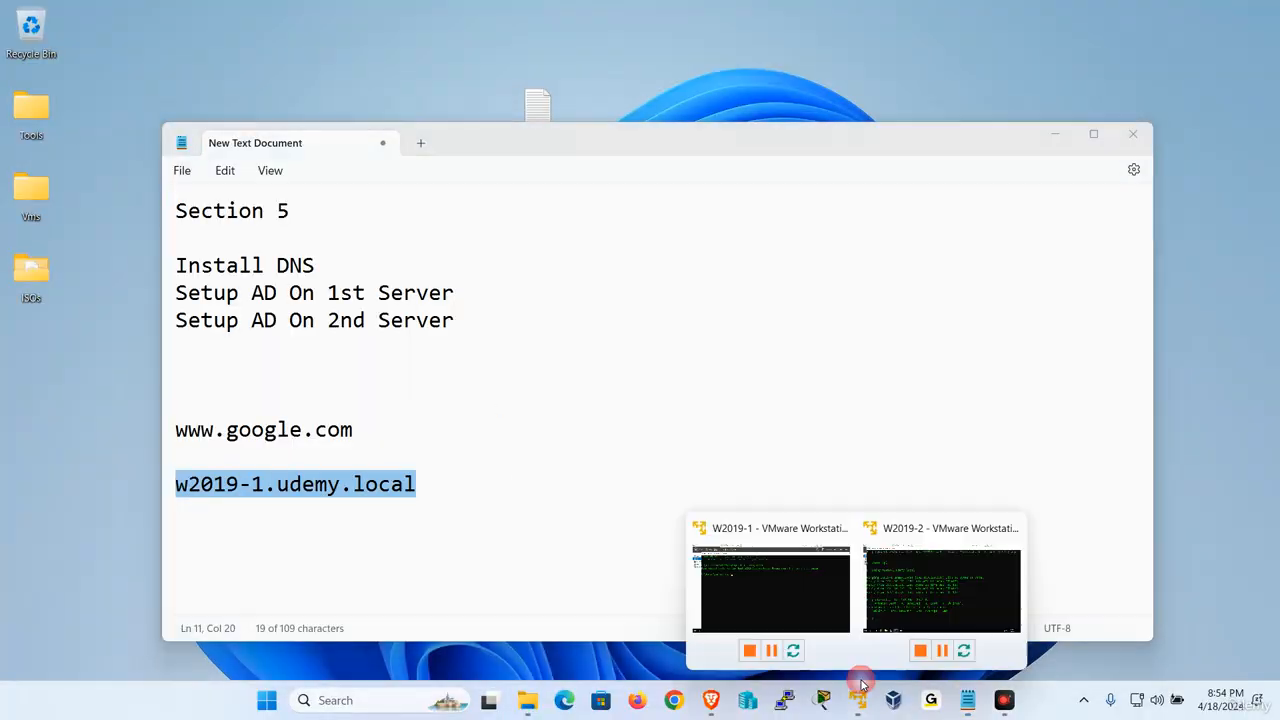
{"action": "left_click", "coordinate": [924, 585]}
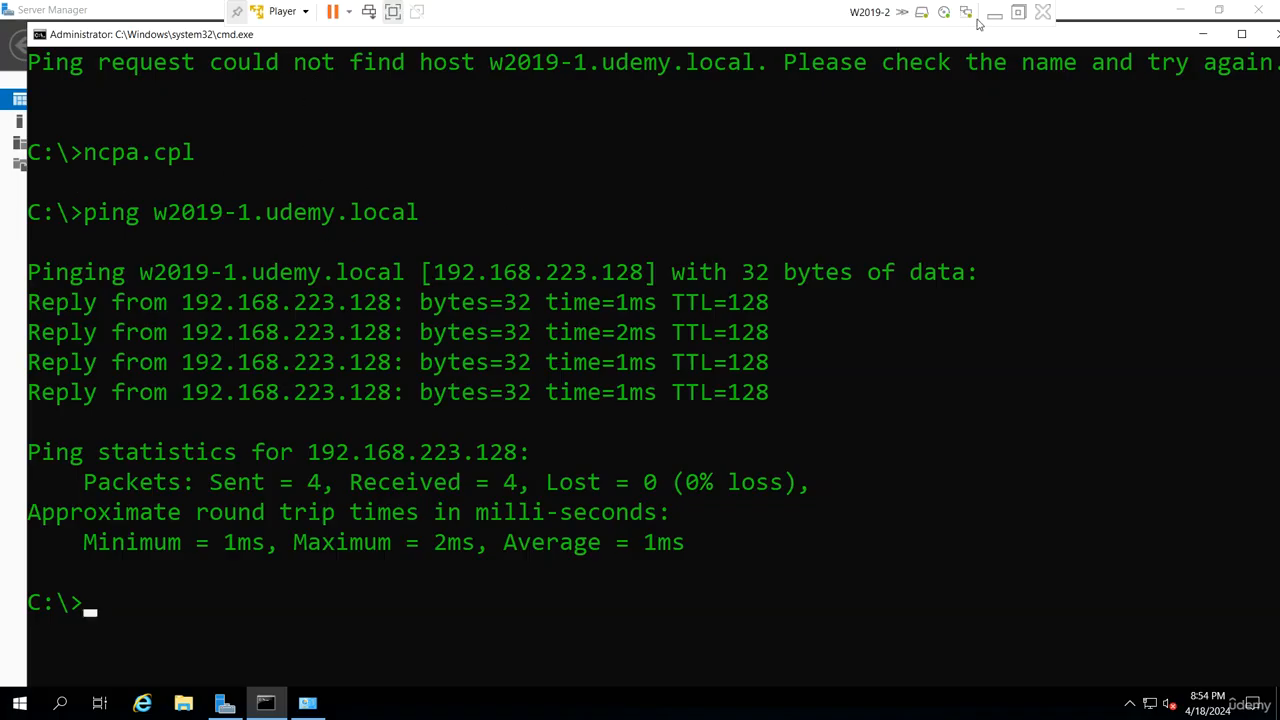
{"action": "left_click", "coordinate": [225, 703]}
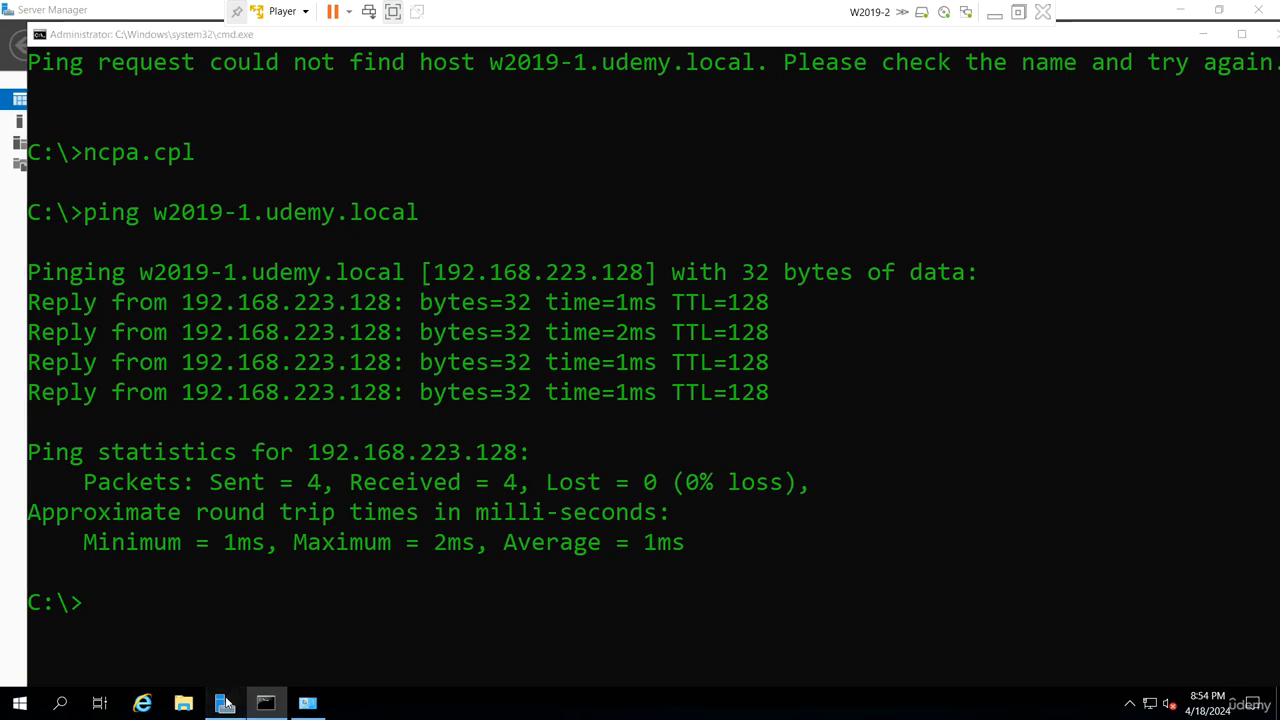
{"action": "left_click", "coordinate": [83, 124]}
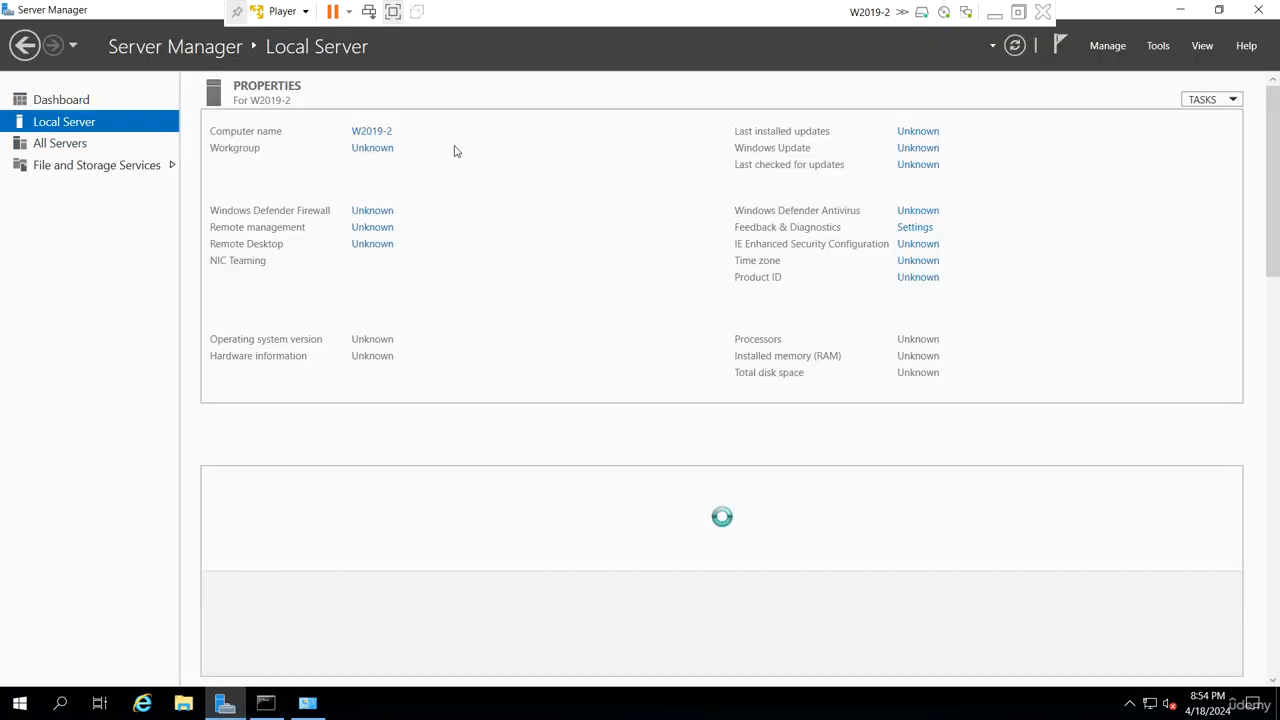
- Switch to the W2019-1 virtual machine, open DNS Manager and inspect the host records in the udemy.local forward lookup zone
{"action": "left_click", "coordinate": [994, 13]}
{"action": "mouse_move", "coordinate": [857, 702]}
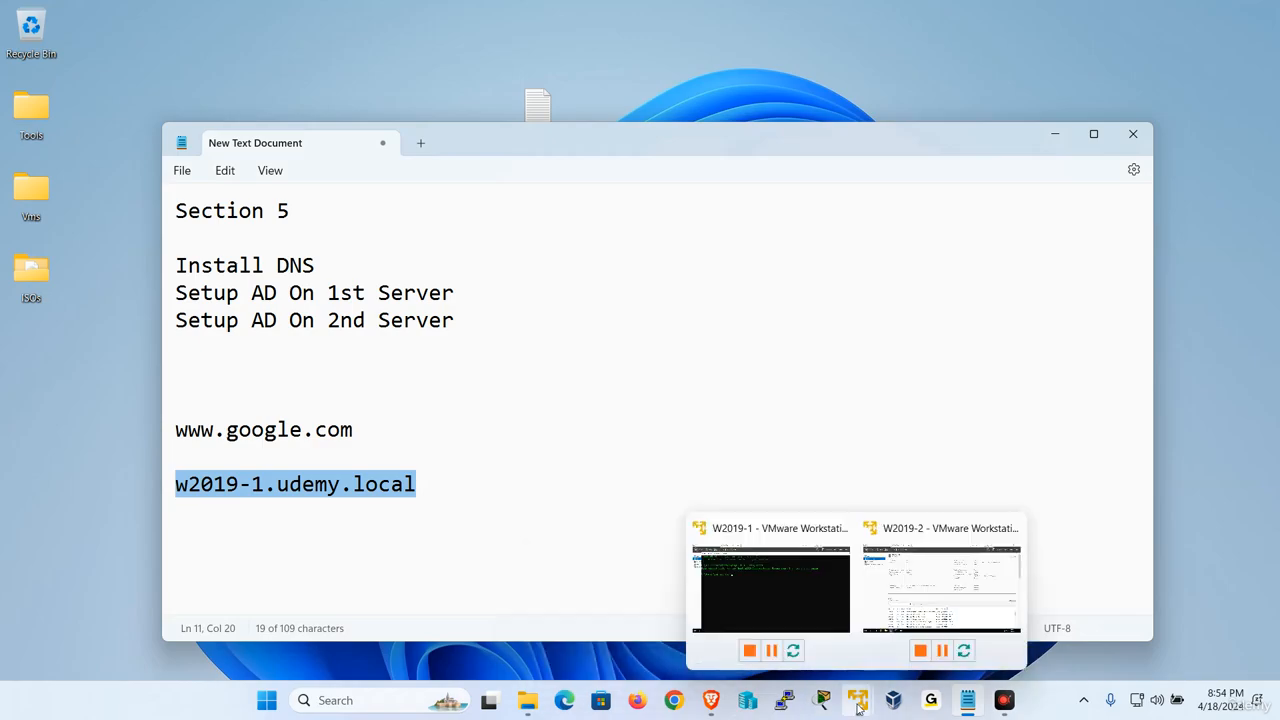
{"action": "left_click", "coordinate": [797, 578]}
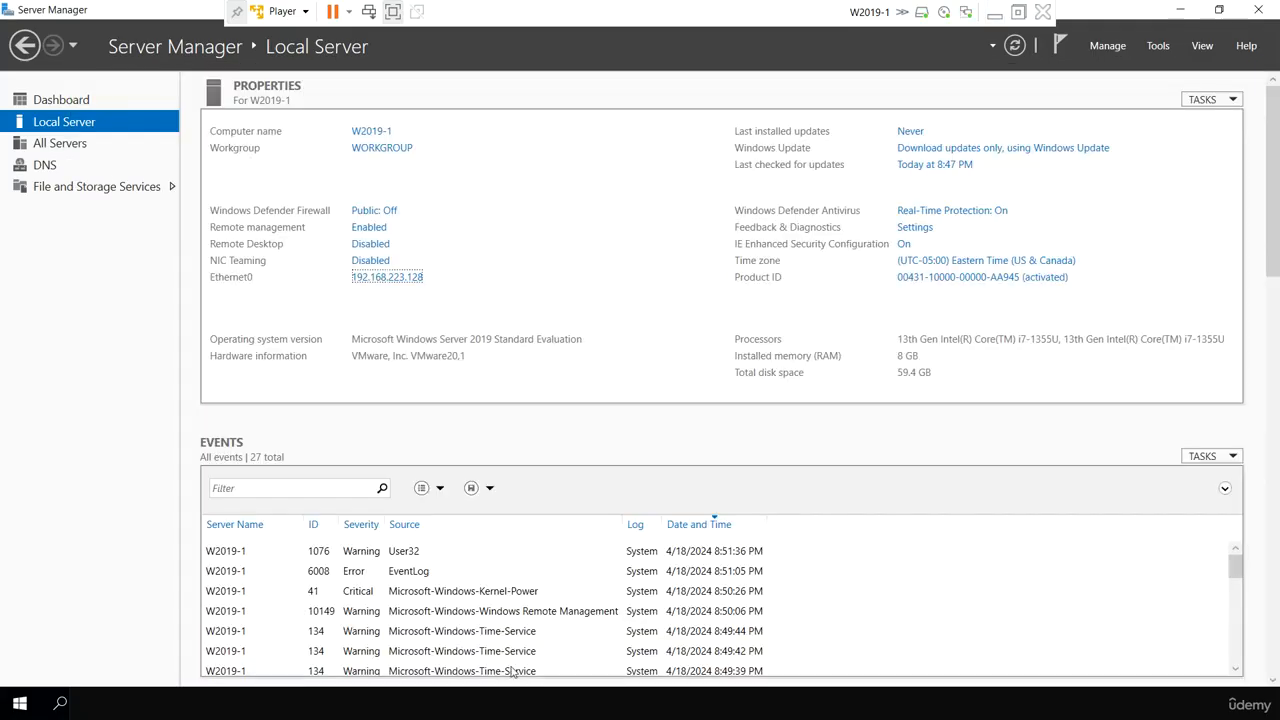
{"action": "left_click", "coordinate": [1160, 46]}
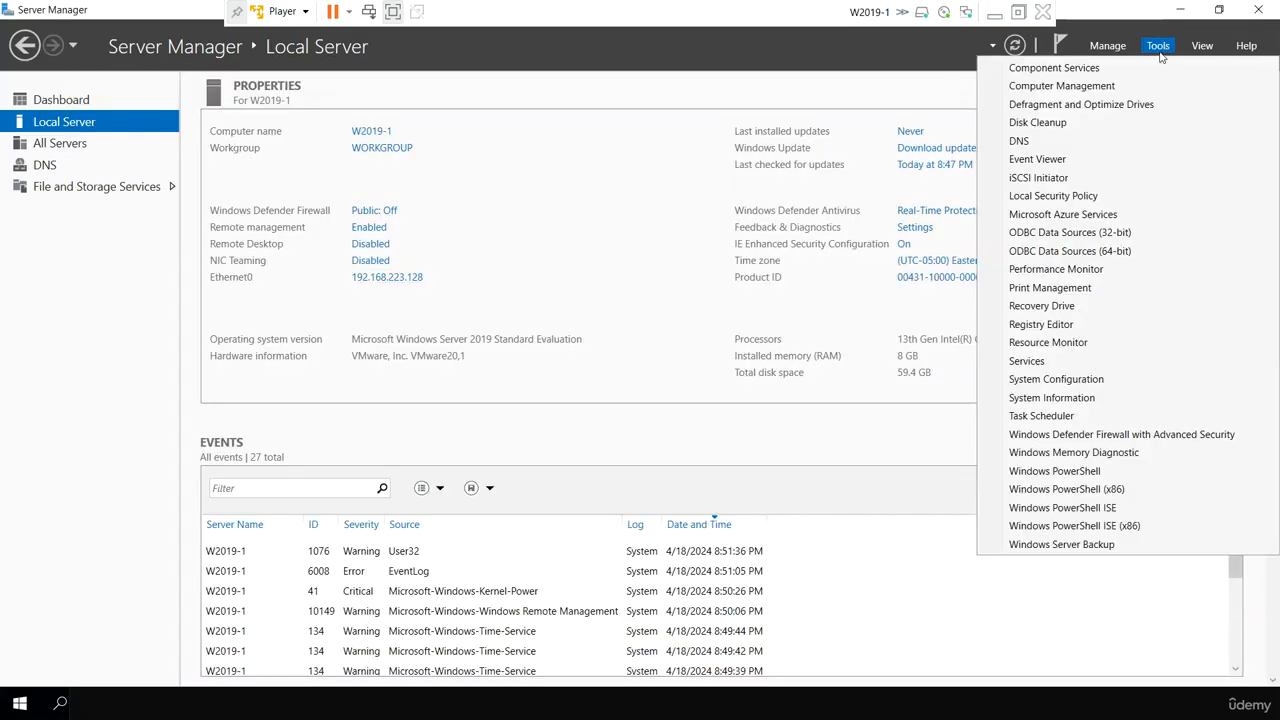
{"action": "left_click", "coordinate": [1076, 140]}
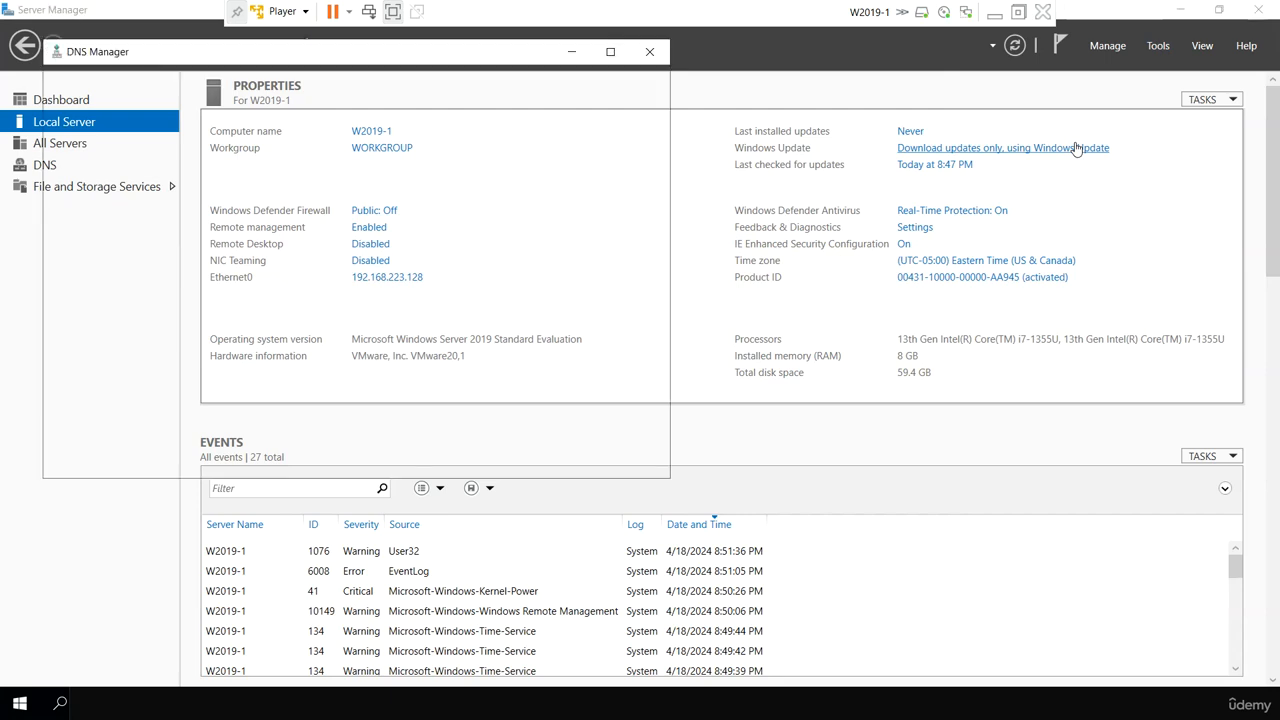
{"action": "double_click", "coordinate": [95, 134]}
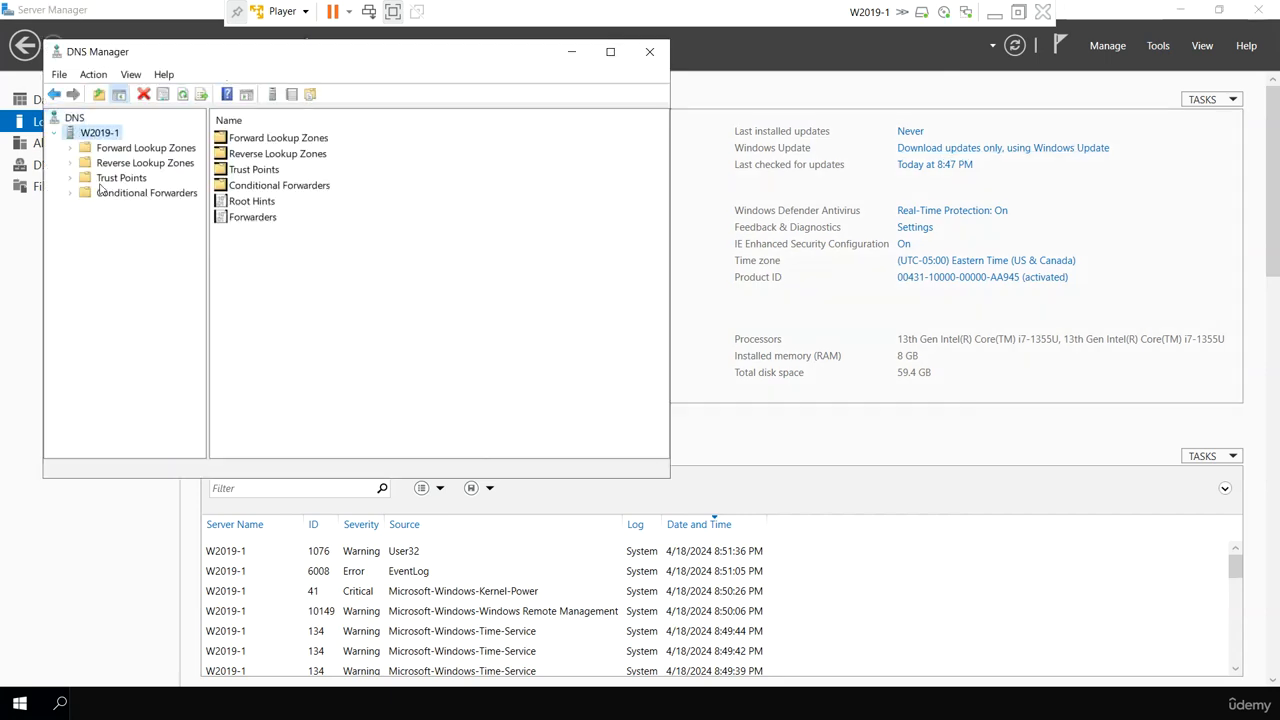
{"action": "double_click", "coordinate": [126, 149]}
{"action": "left_click", "coordinate": [115, 166]}
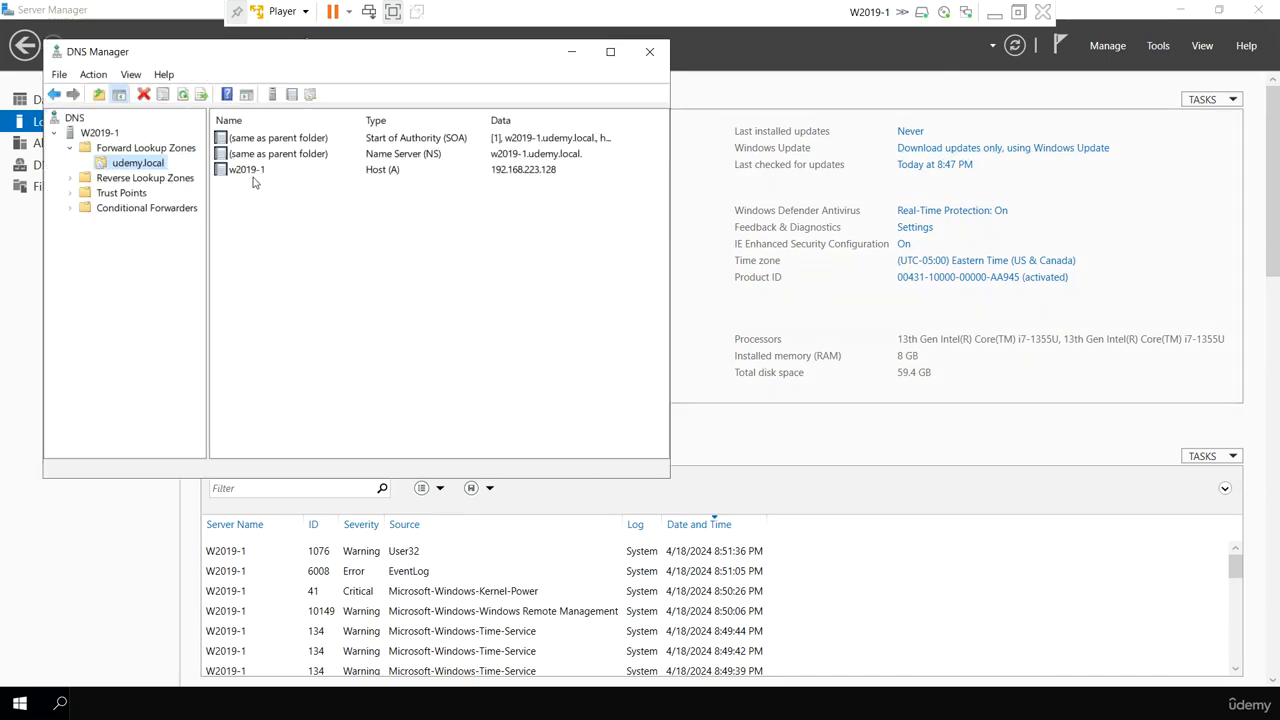
{"action": "left_click", "coordinate": [255, 170]}
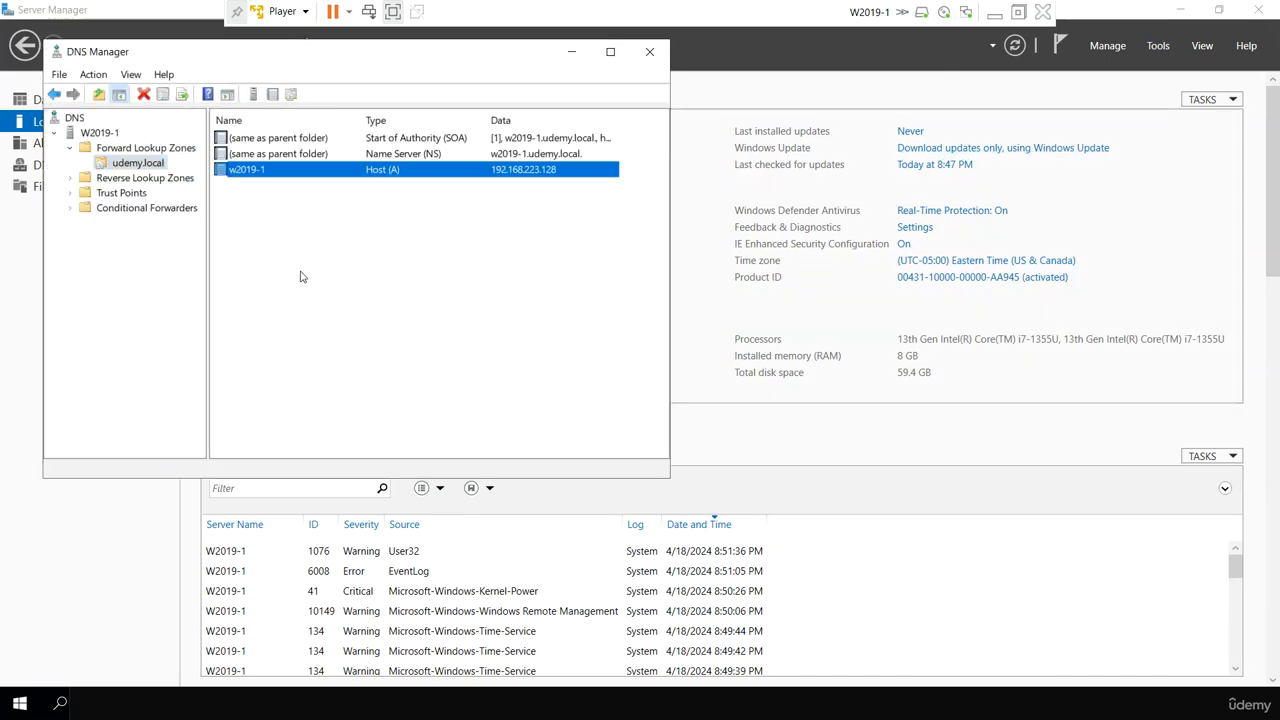
{"action": "right_click", "coordinate": [365, 263]}
{"action": "left_click", "coordinate": [435, 307]}
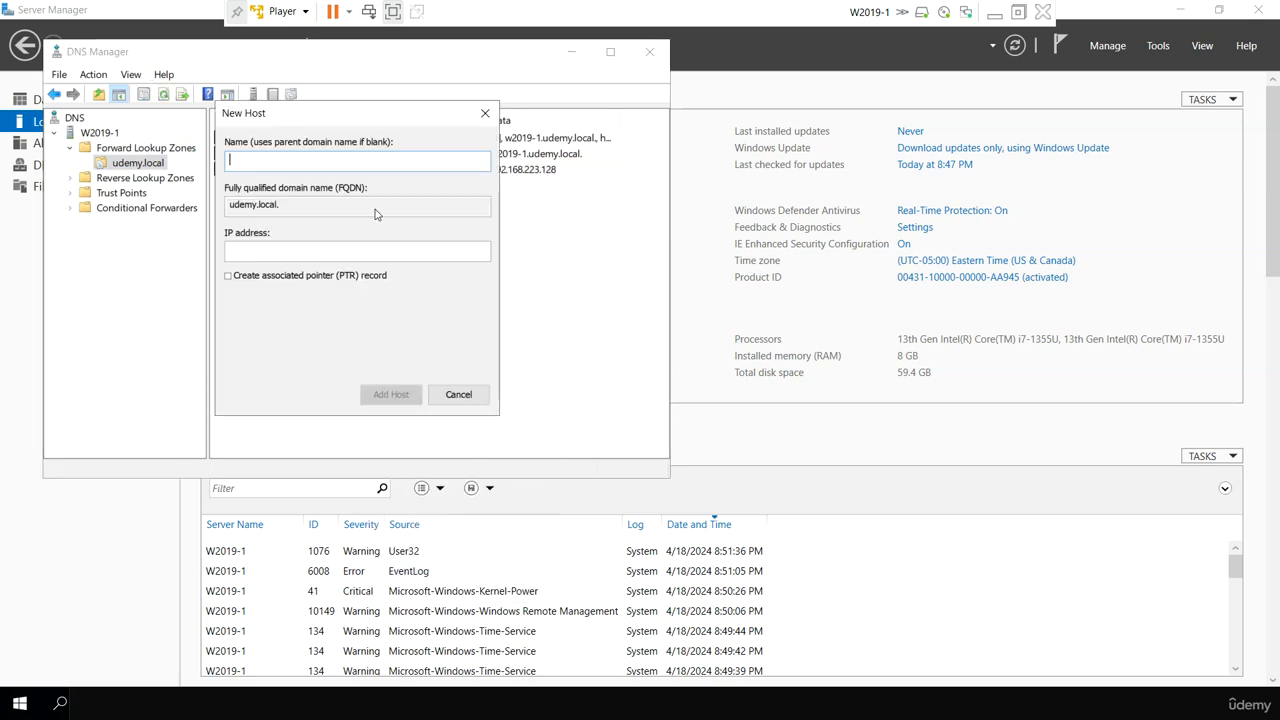
{"action": "left_click", "coordinate": [455, 393]}
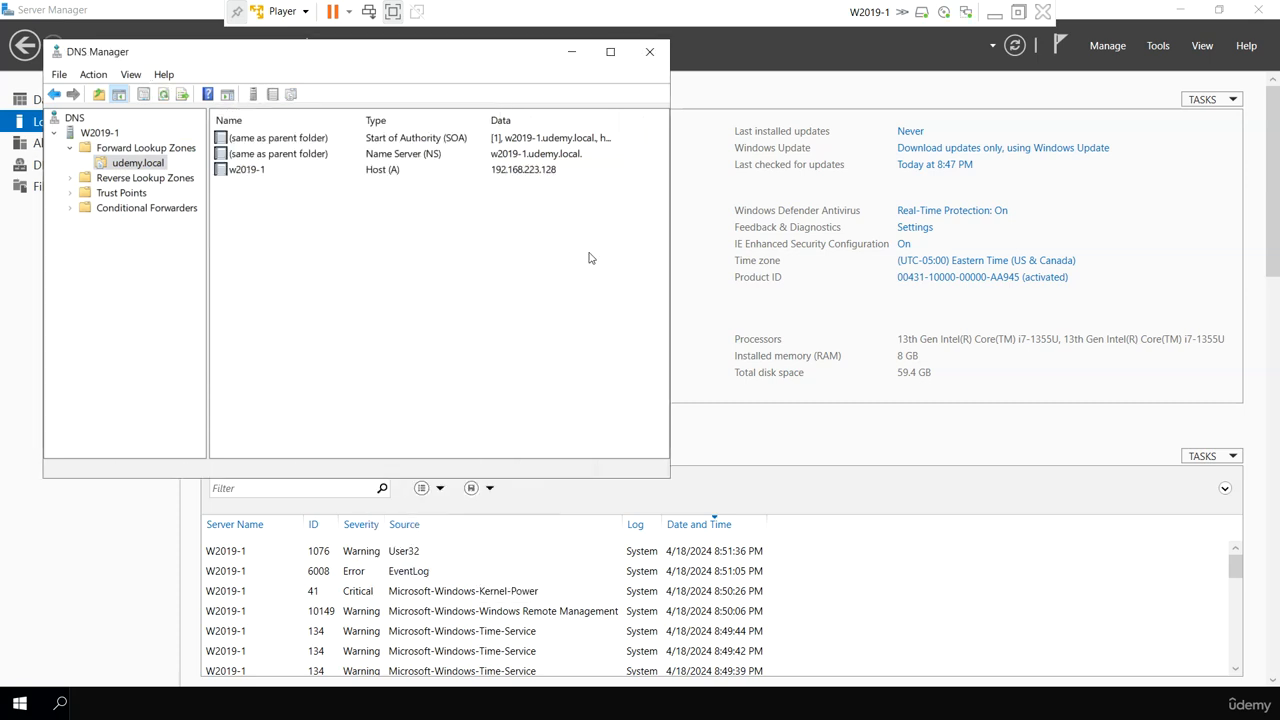
- Switch to the W2019-2 virtual machine and run ipconfig /registerdns in its open command prompt
{"action": "left_click", "coordinate": [994, 13]}
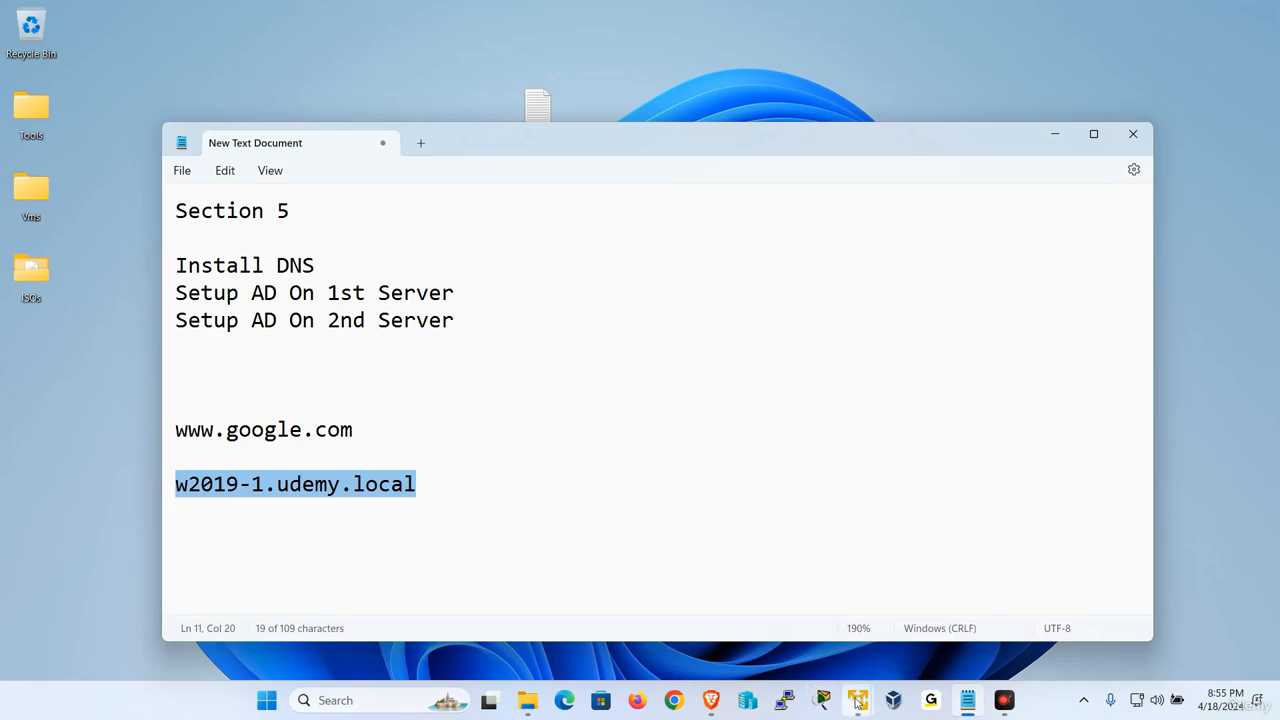
{"action": "mouse_move", "coordinate": [858, 700]}
{"action": "left_click", "coordinate": [940, 580]}
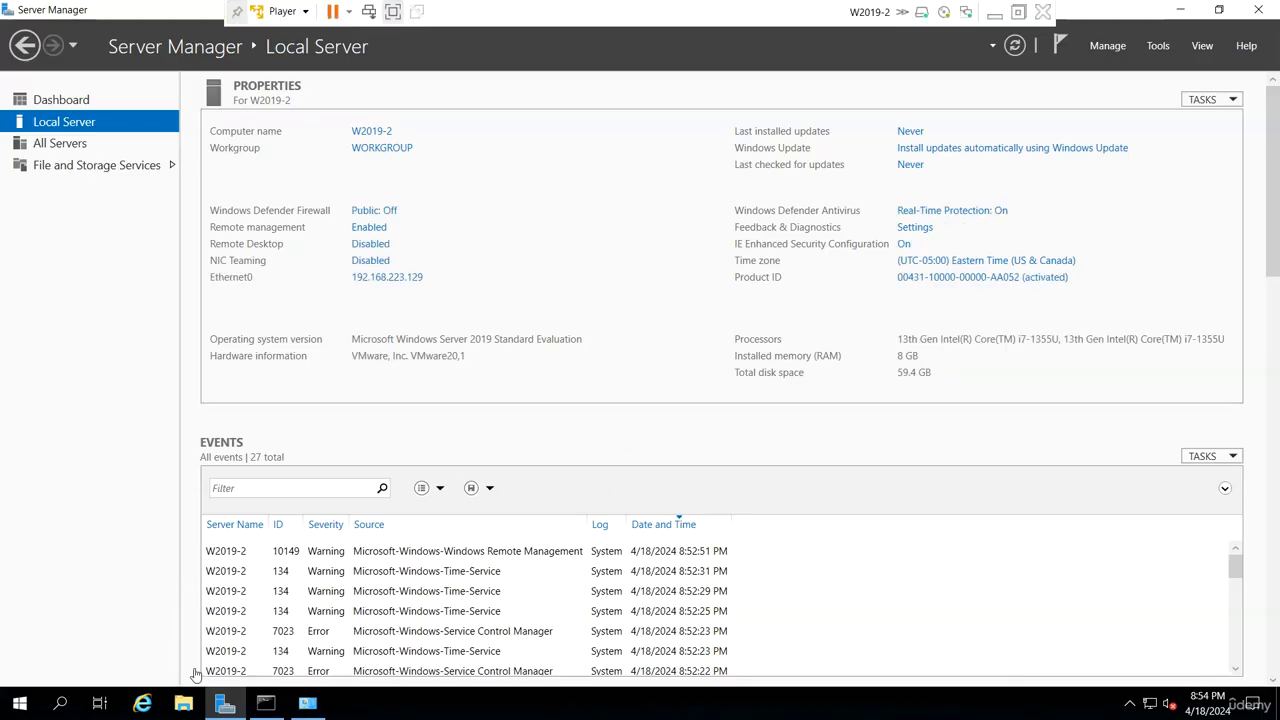
{"action": "left_click", "coordinate": [262, 705]}
{"action": "left_click", "coordinate": [398, 453]}
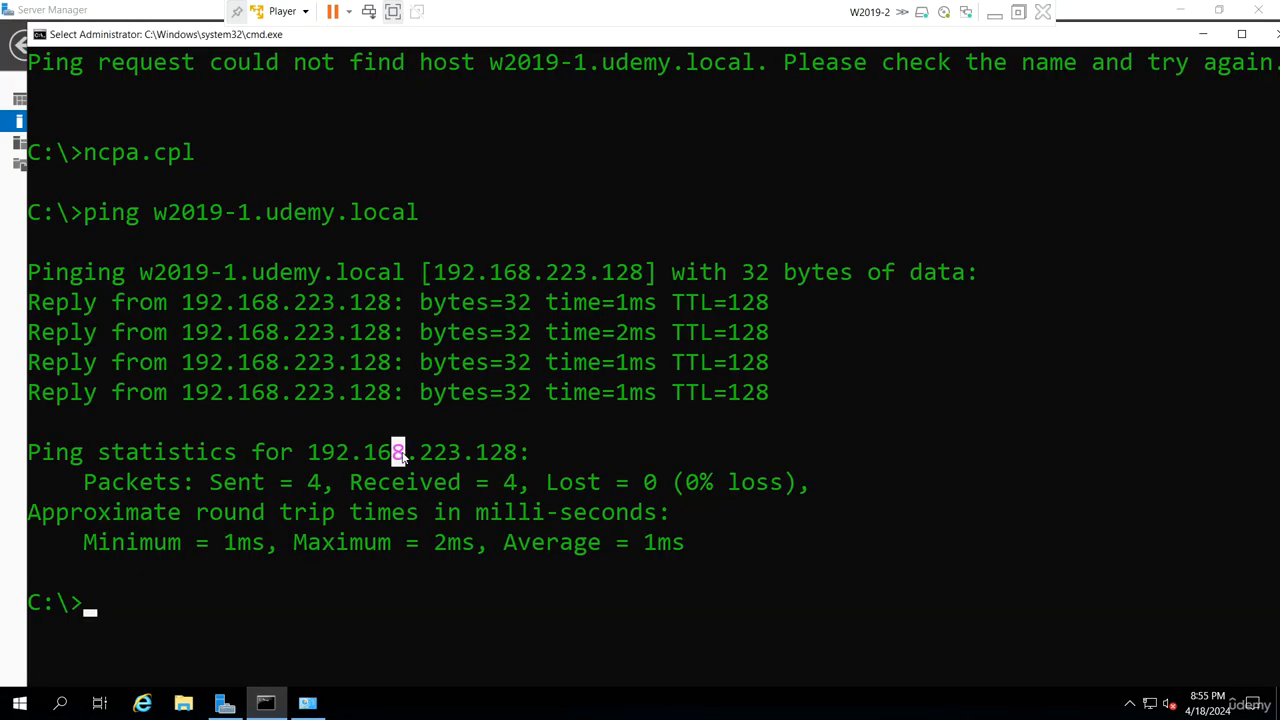
{"action": "type", "text": "ipconfig "}
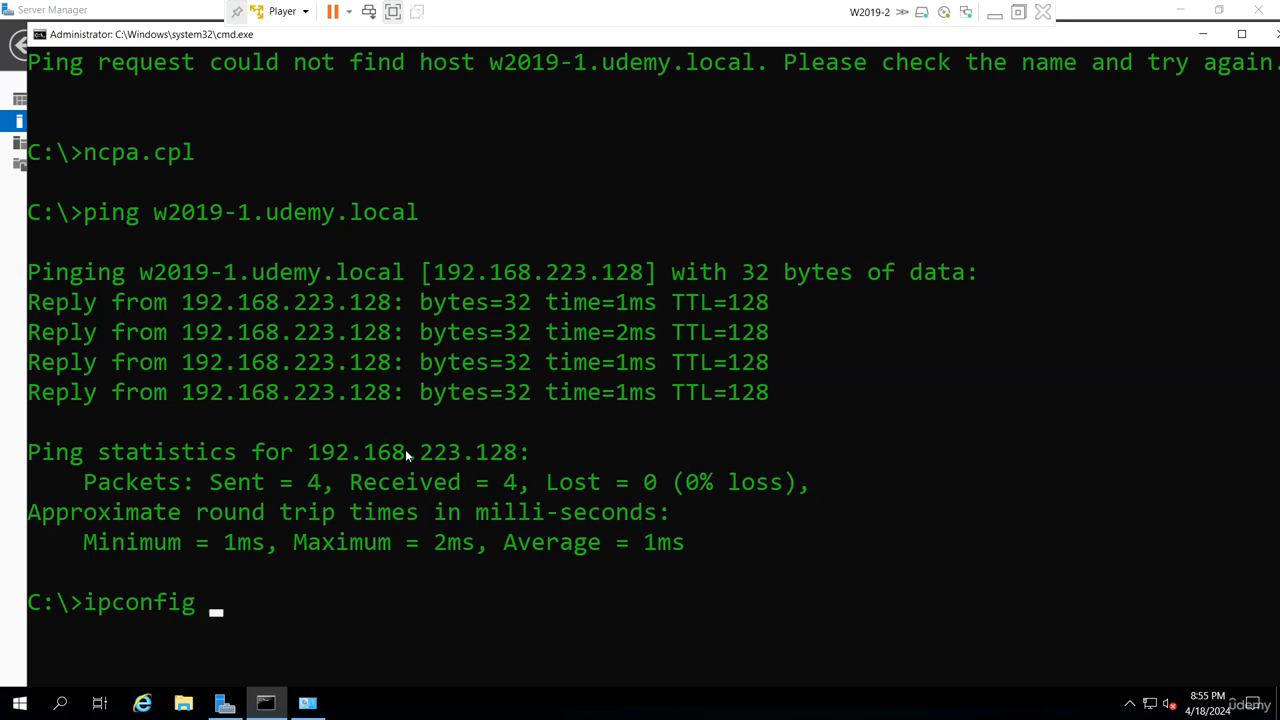
{"action": "type", "text": "/regis"}
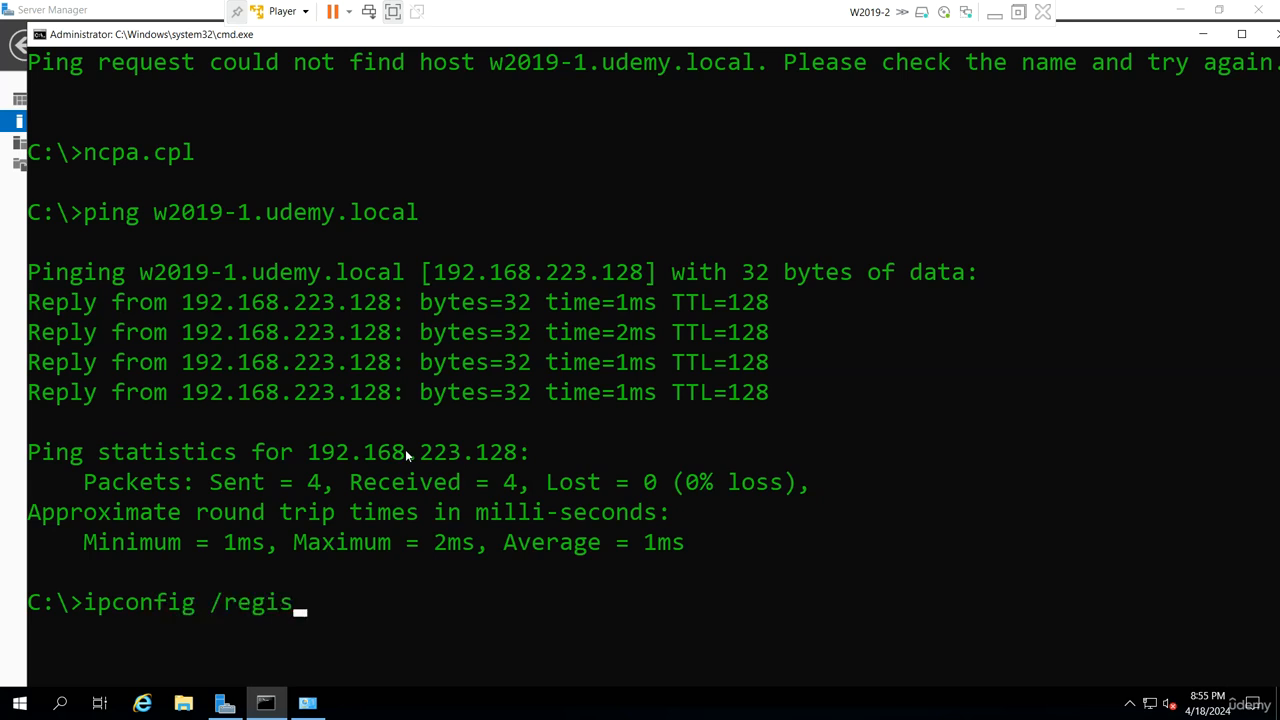
{"action": "type", "text": "terdns"}
{"action": "key", "text": "Return"}
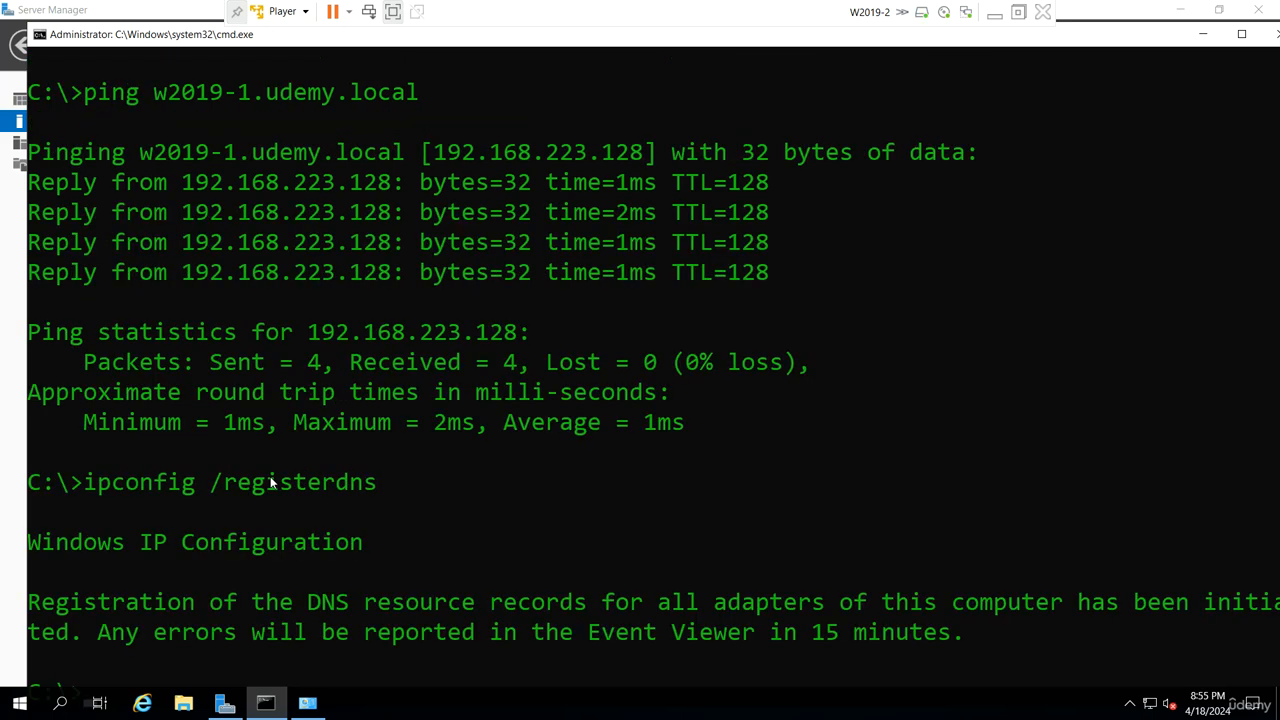
- Switch back to W2019-1, refresh the udemy.local zone in DNS Manager and check for a W2019-2 host record
{"action": "left_click", "coordinate": [997, 20]}
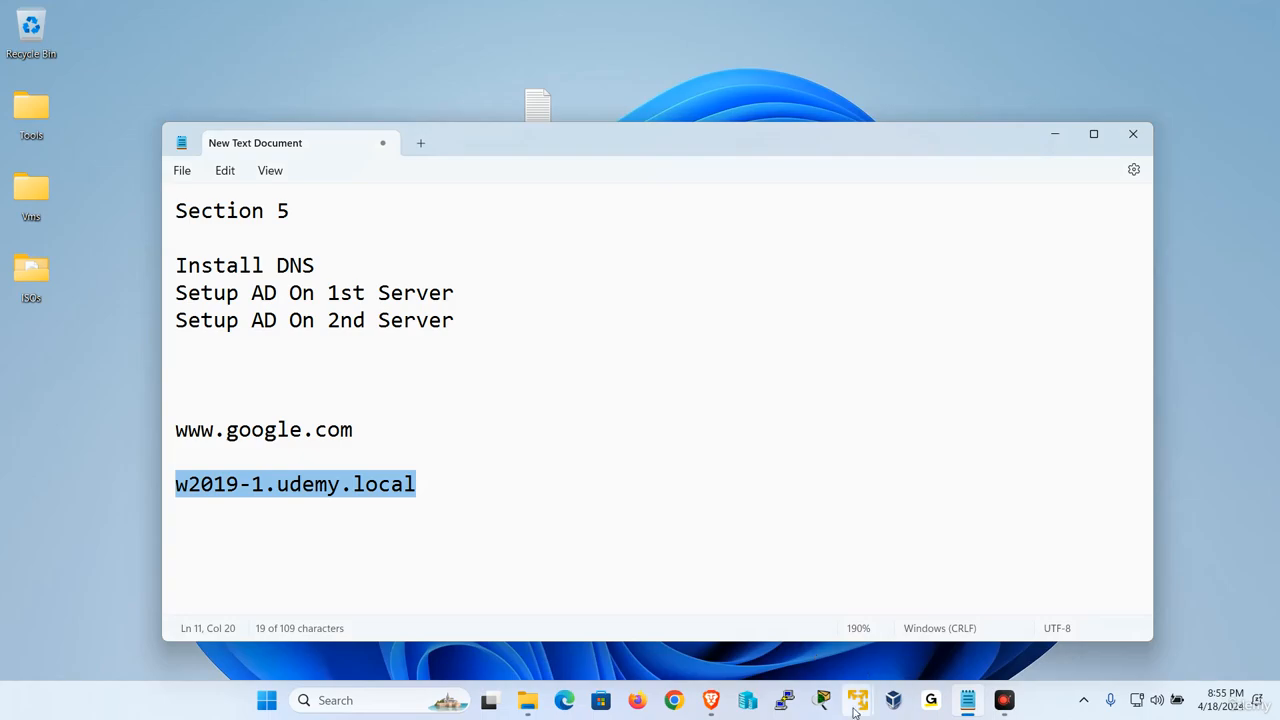
{"action": "mouse_move", "coordinate": [858, 705]}
{"action": "left_click", "coordinate": [828, 568]}
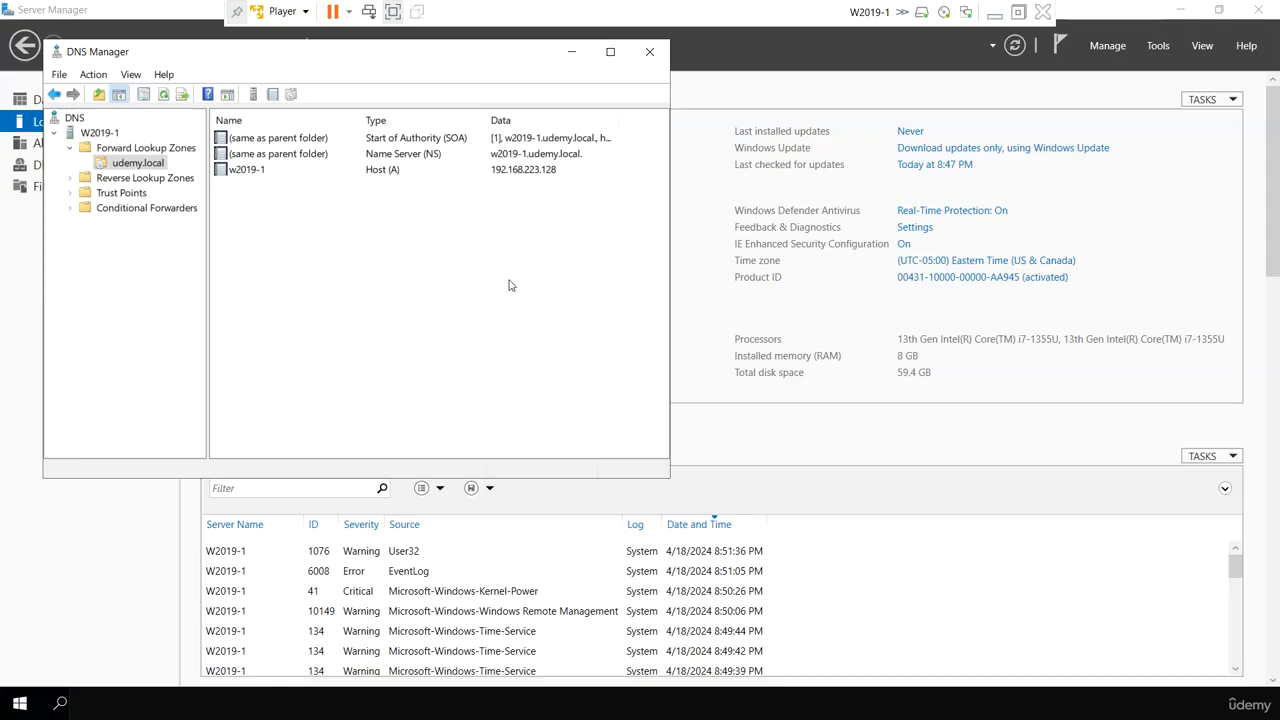
{"action": "right_click", "coordinate": [406, 237]}
{"action": "left_click", "coordinate": [476, 434]}
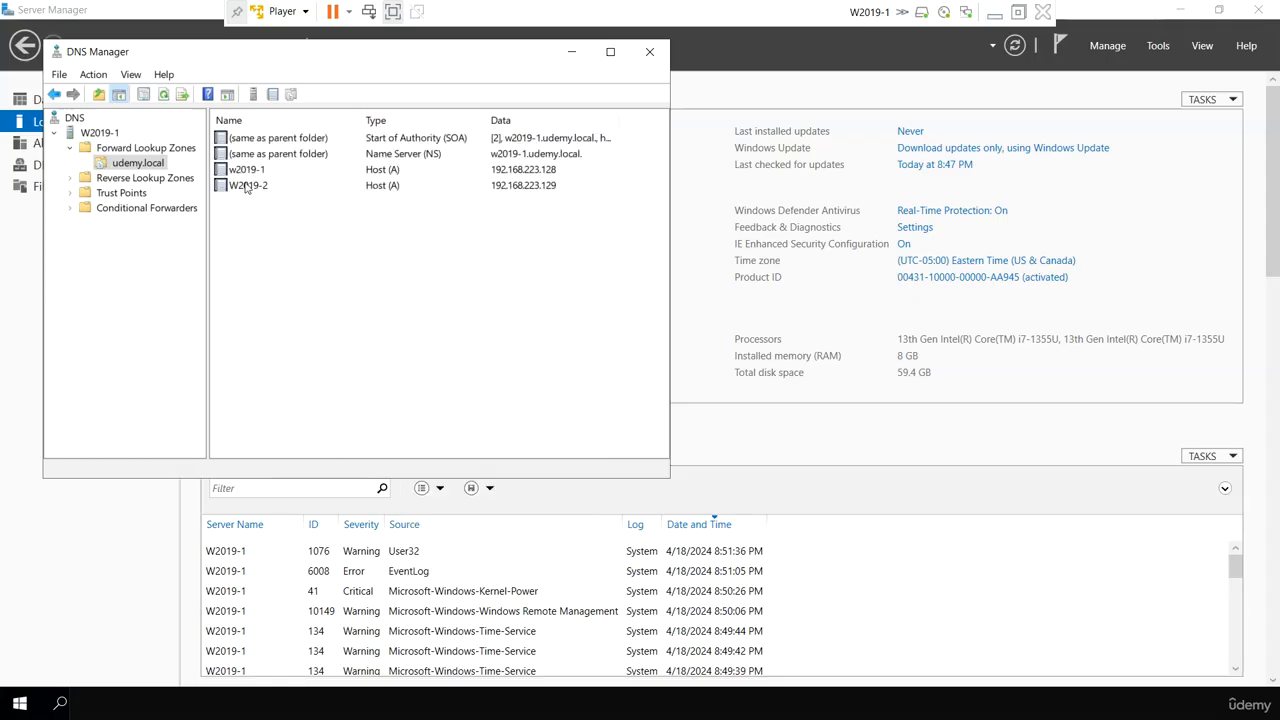
{"action": "left_click", "coordinate": [268, 190]}
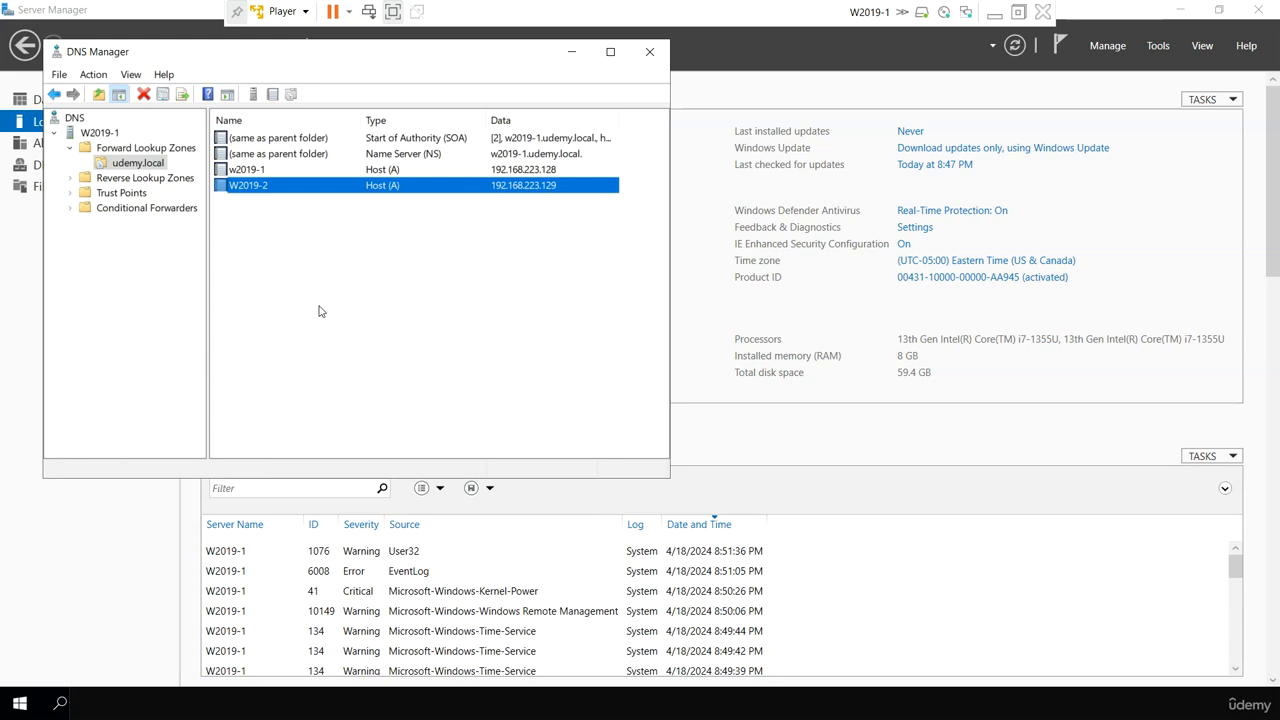
{"action": "left_click", "coordinate": [276, 249]}
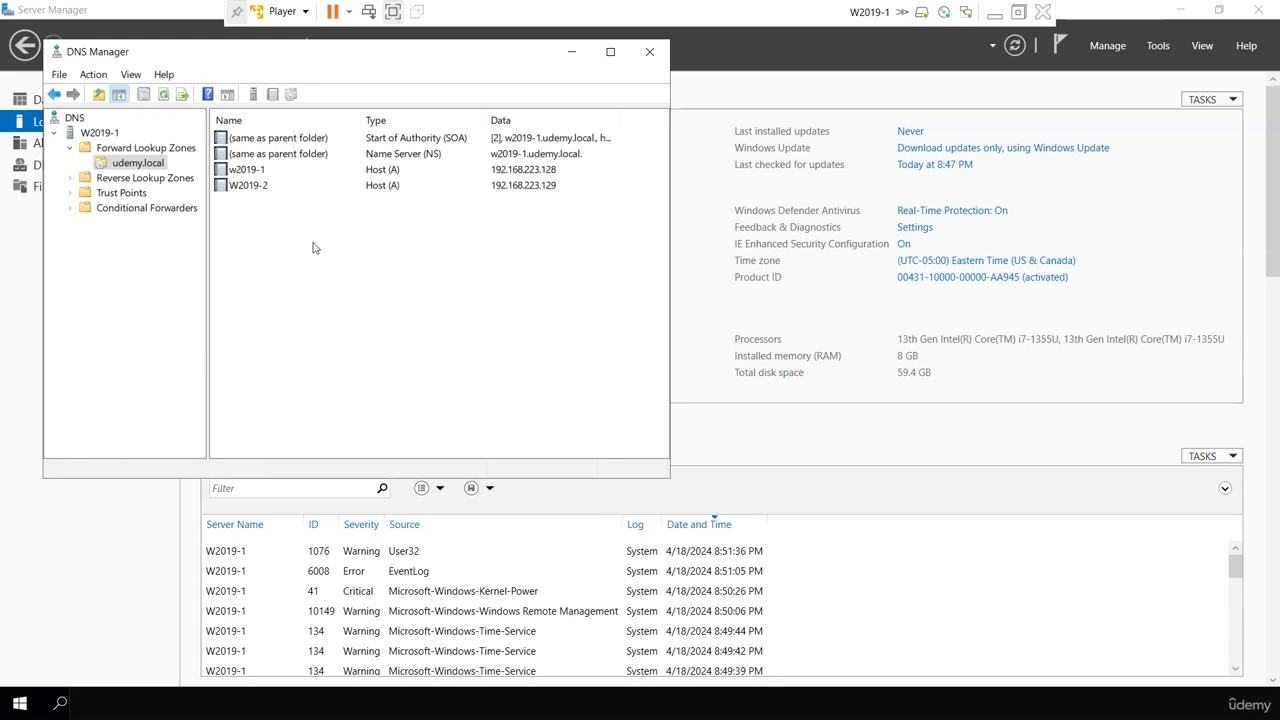
- Open a command prompt on W2019-1, ping w2019-2.udemy.local, and minimize the virtual machine to return to the host desktop
{"action": "left_click", "coordinate": [141, 549]}
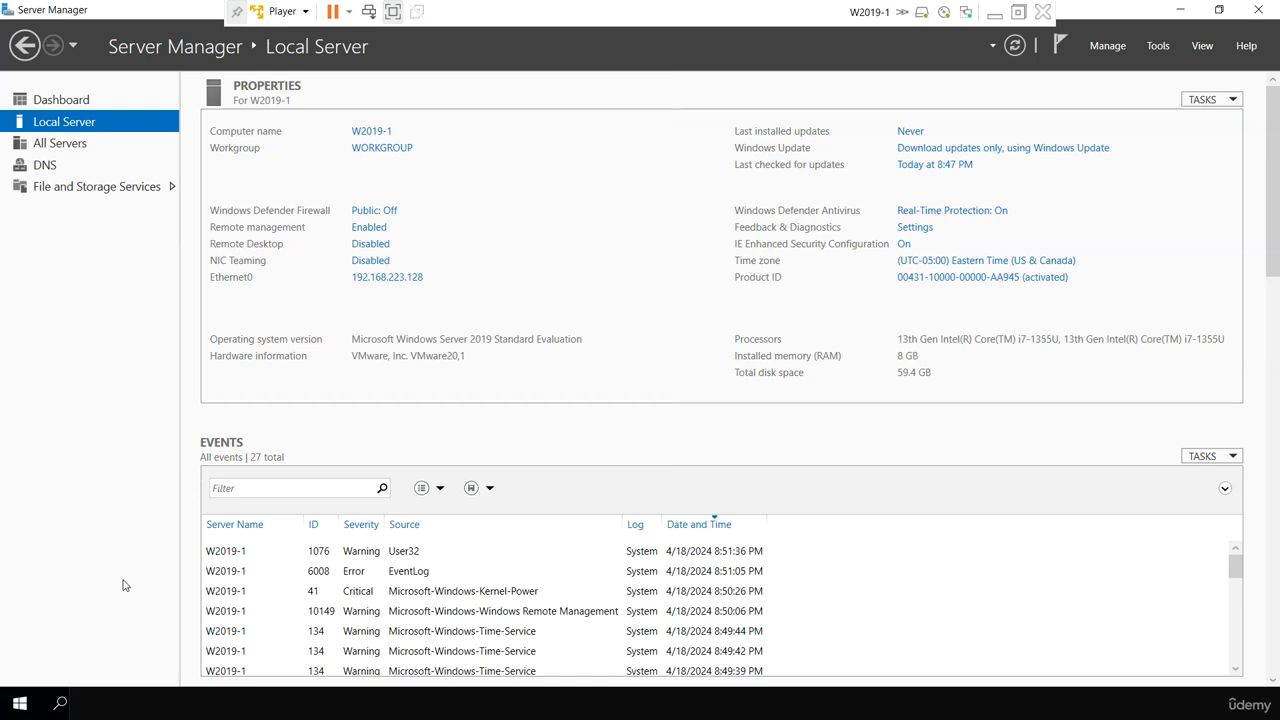
{"action": "key", "text": "super+r"}
{"action": "key", "text": "Return"}
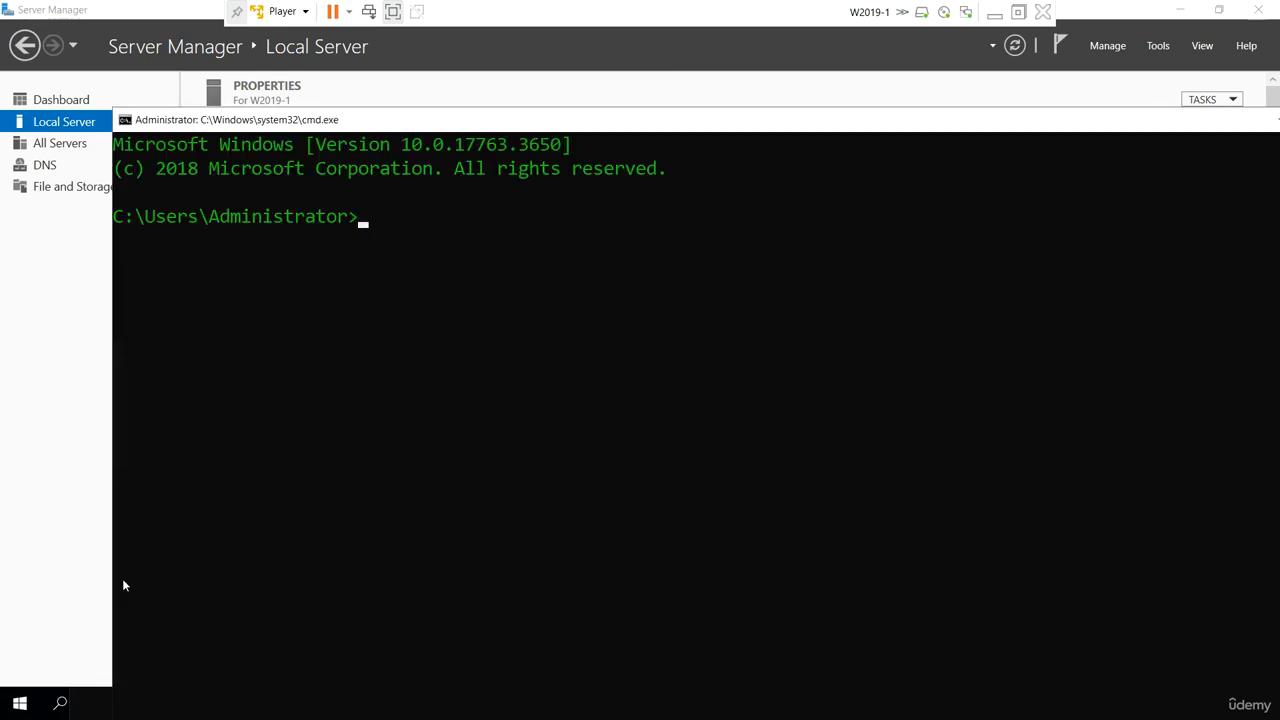
{"action": "key", "text": "Escape"}
{"action": "type", "text": "ping w2019-2."}
{"action": "type", "text": "udemy"}
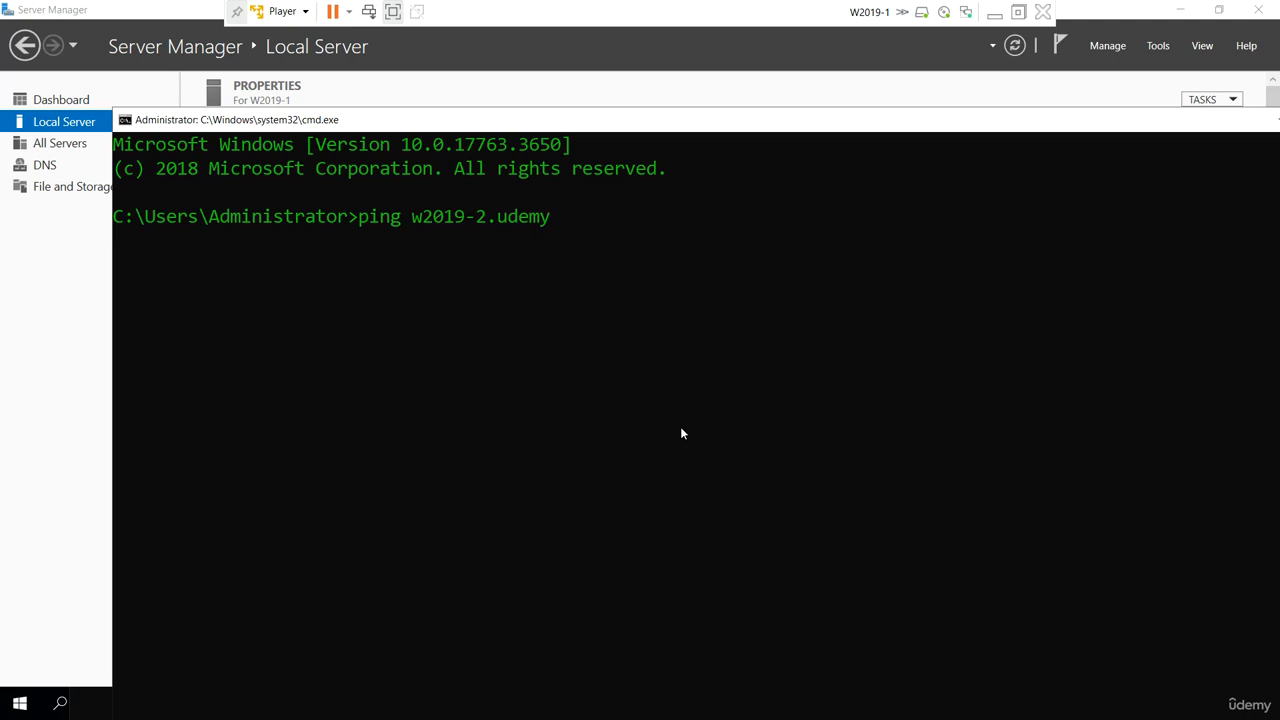
{"action": "type", "text": ".local"}
{"action": "key", "text": "Return"}
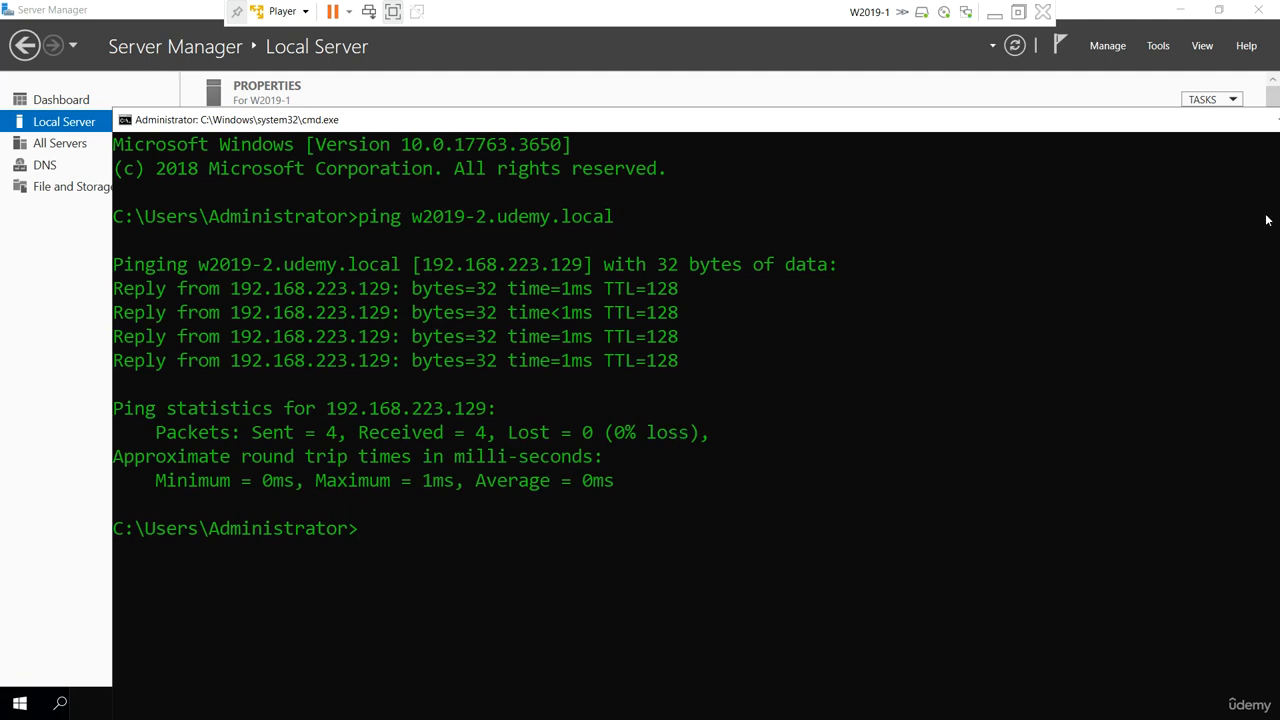
{"action": "left_click_drag", "start_coordinate": [1208, 128], "coordinate": [995, 150]}
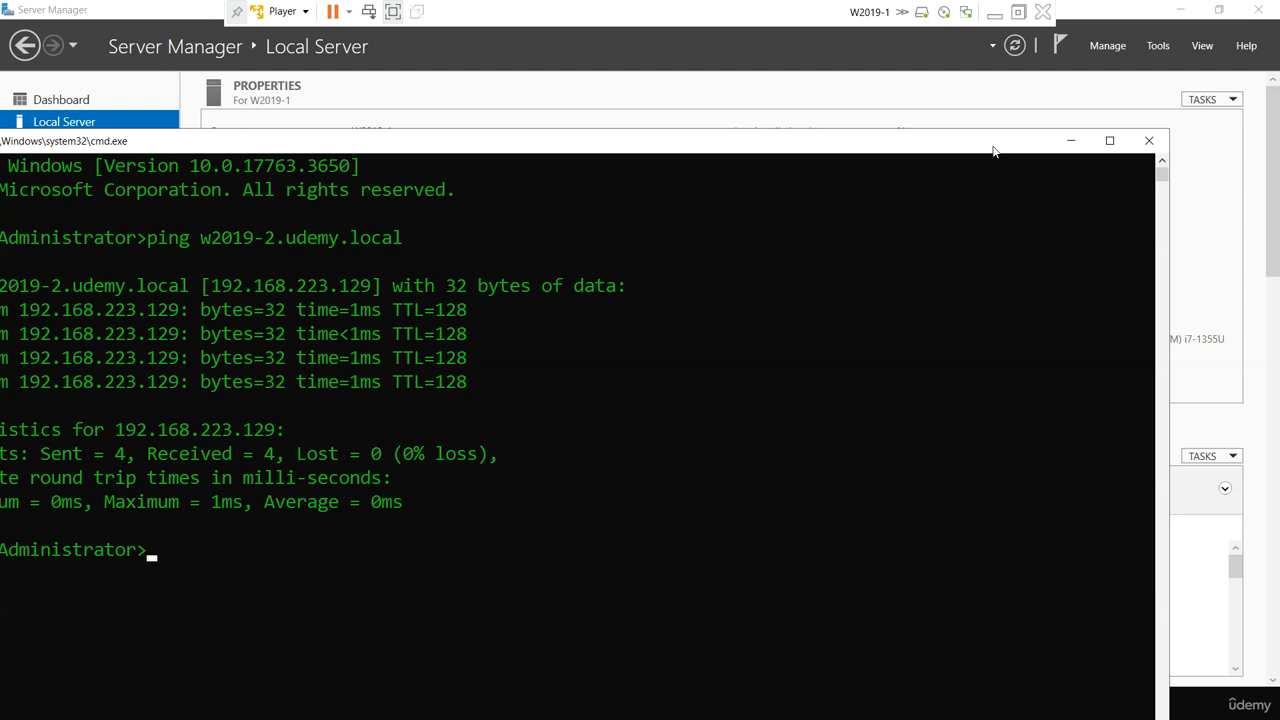
{"action": "left_click", "coordinate": [995, 14]}
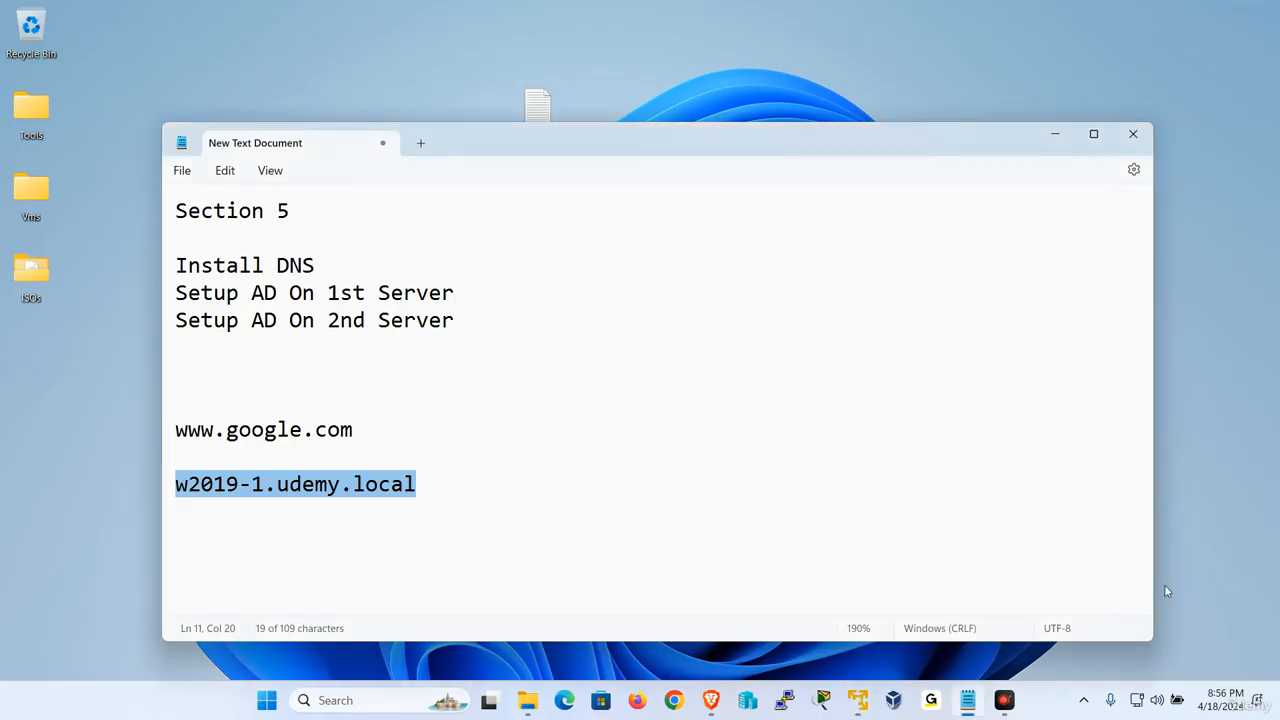